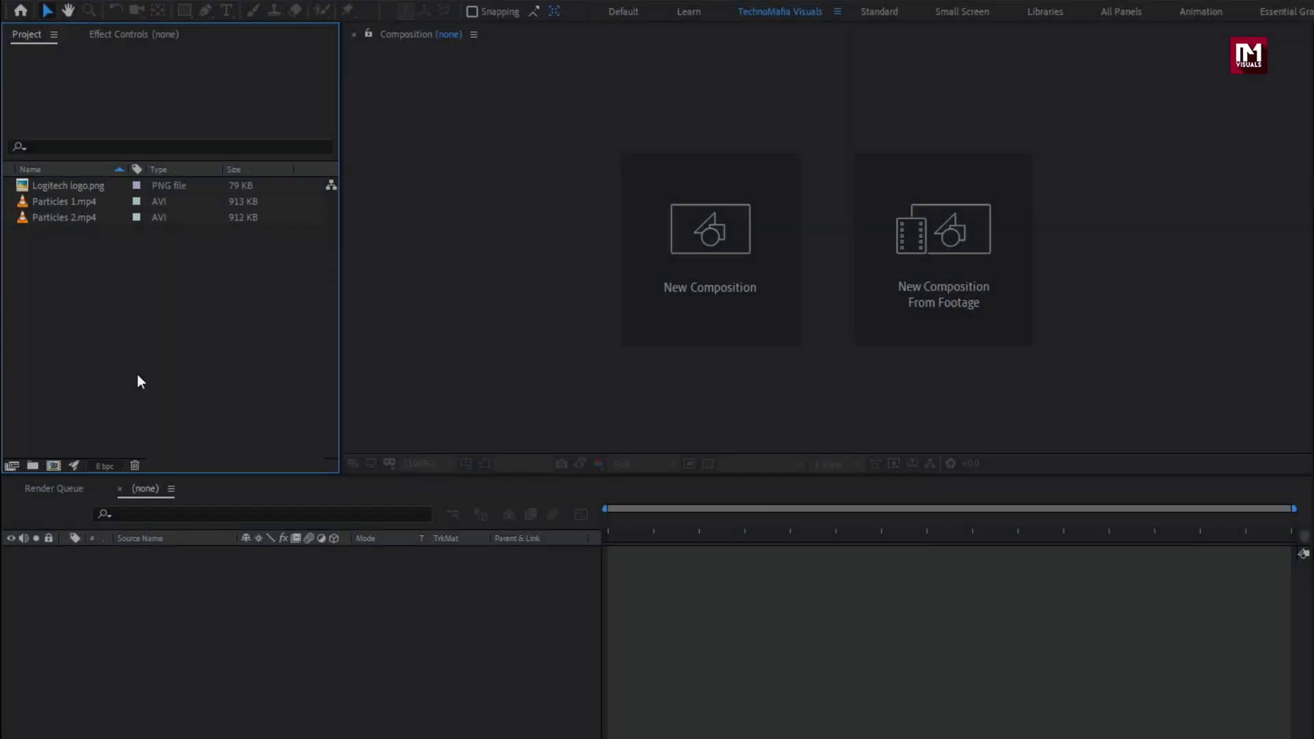
{"action": "left_click", "coordinate": [78, 186]}
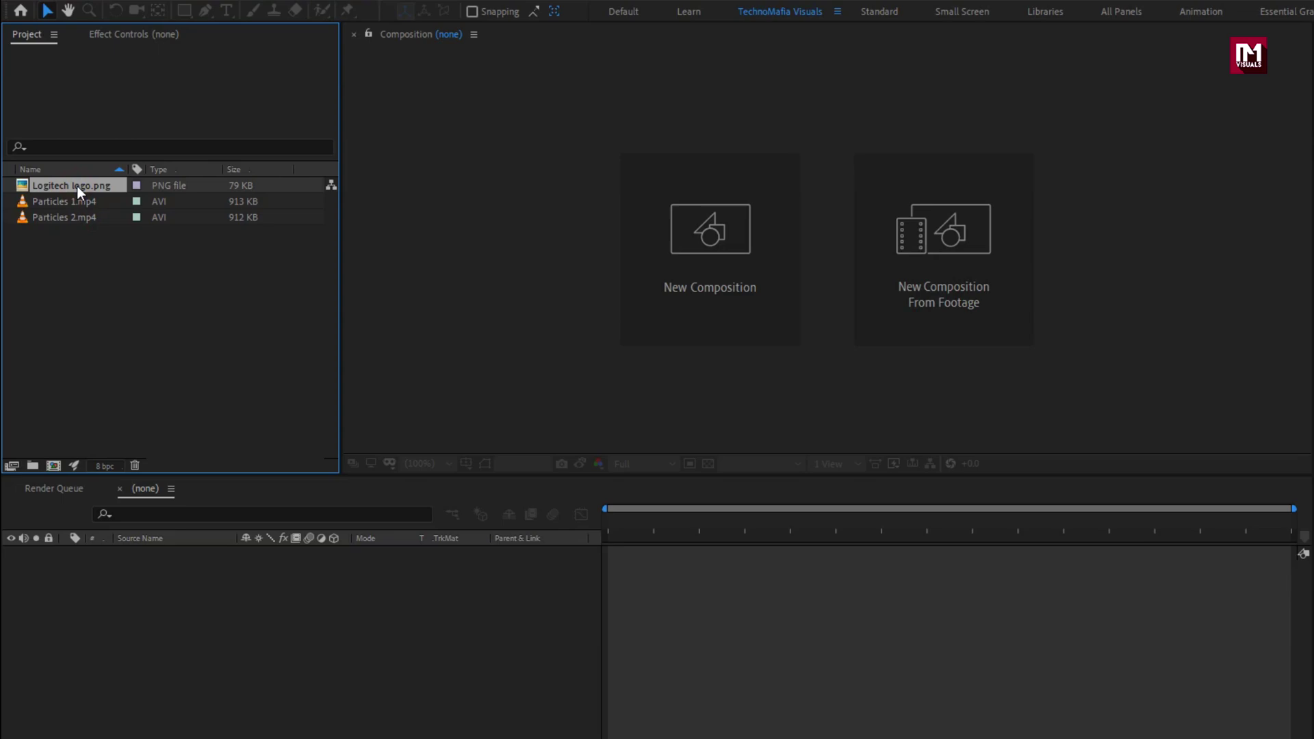
{"action": "left_click", "coordinate": [76, 199]}
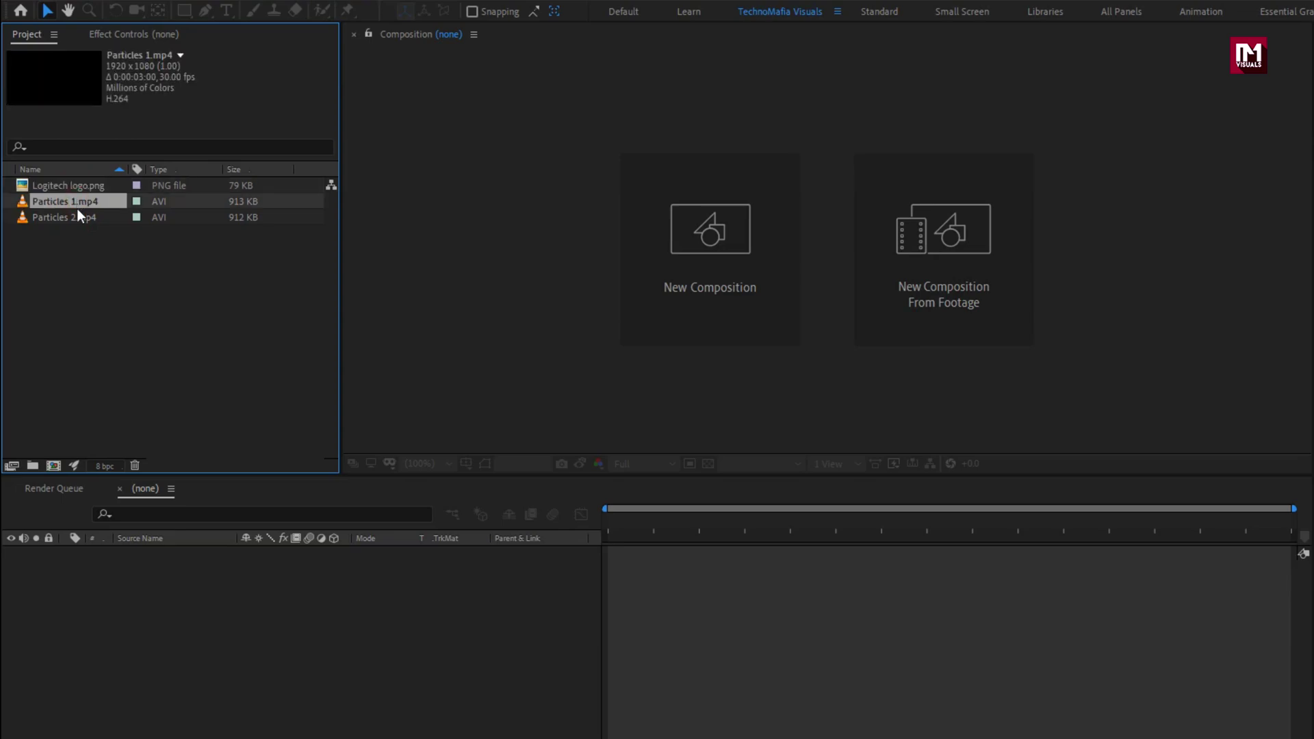
{"action": "left_click", "coordinate": [76, 216]}
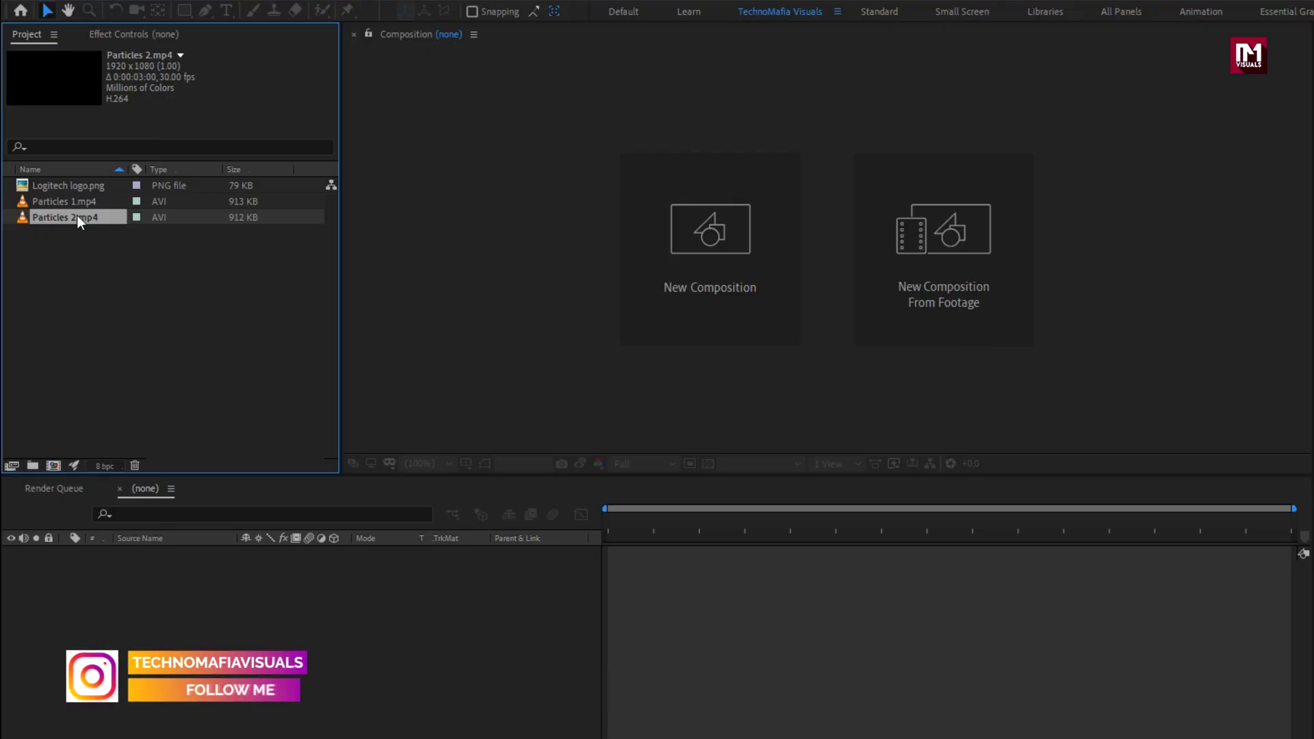
- Create a 1920x1080, 30 fps, 0:00:07:00 composition named Logo_Reveal with a black background
{"action": "left_click", "coordinate": [652, 258]}
{"action": "type", "text": "Logo"}
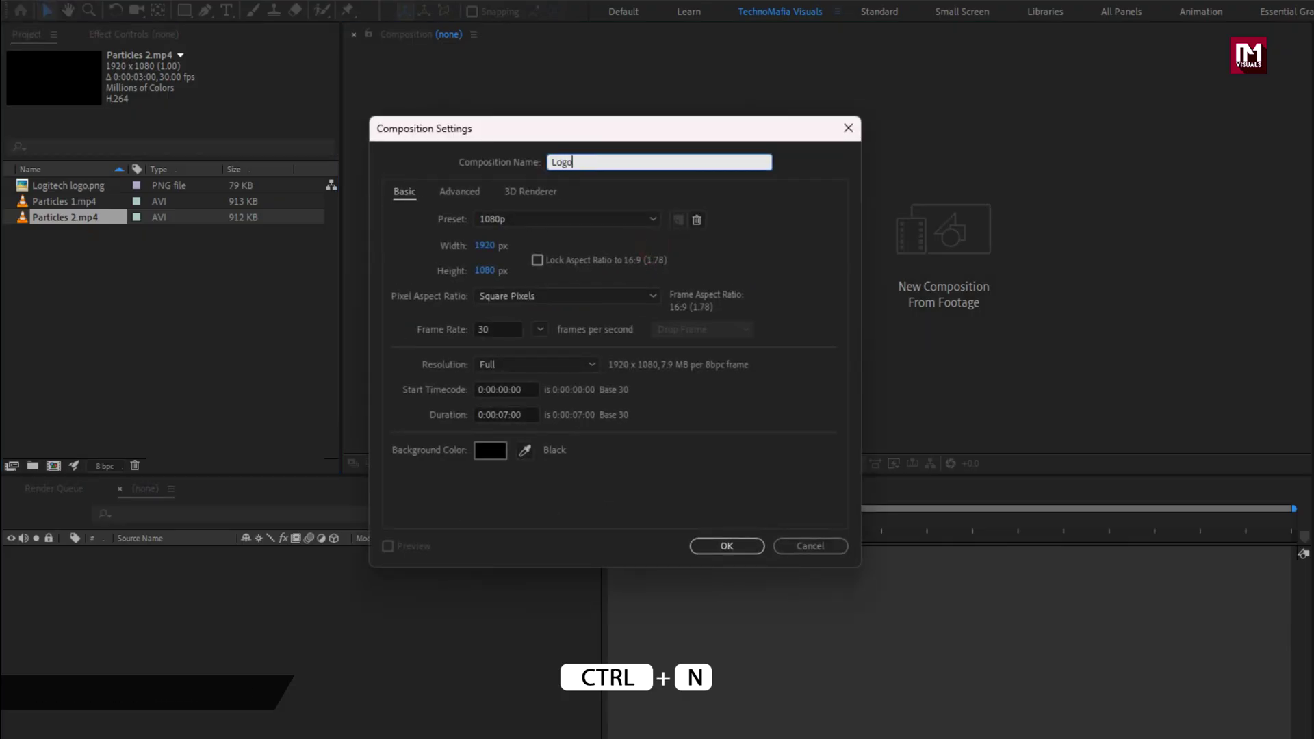
{"action": "type", "text": "_Rev"}
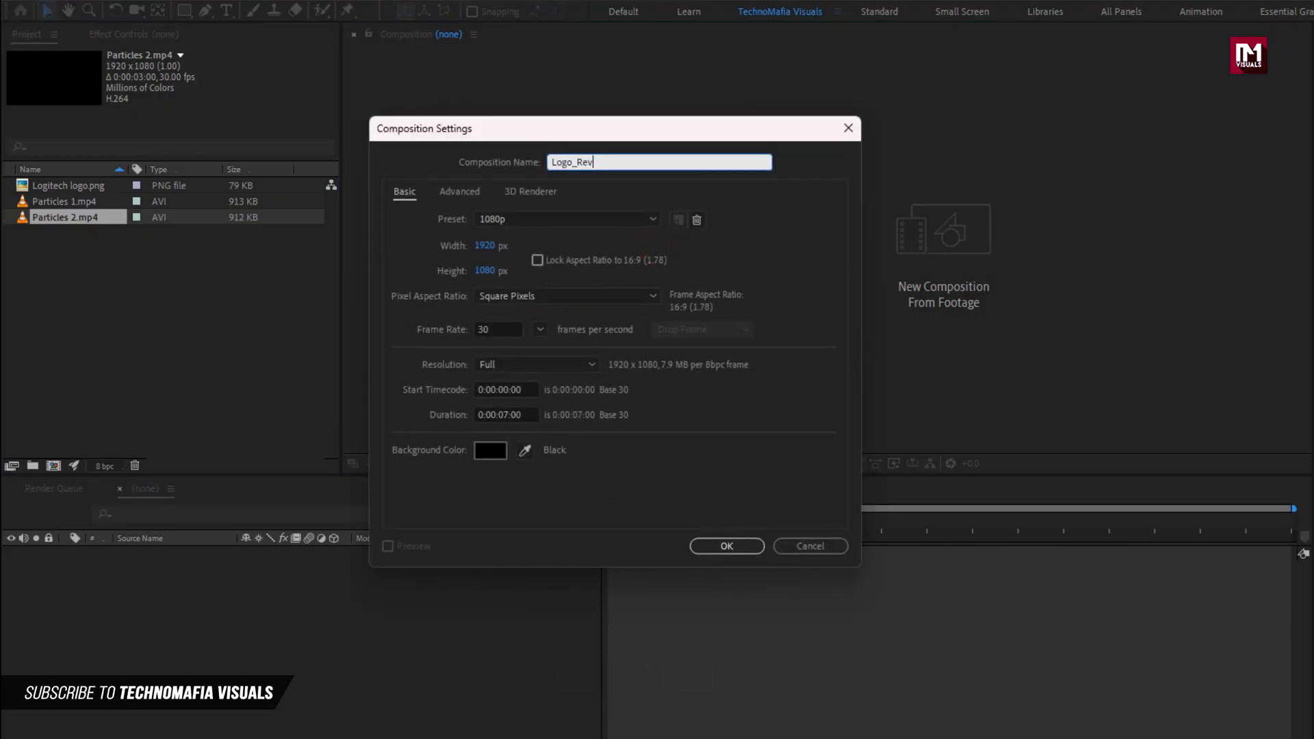
{"action": "type", "text": "eal"}
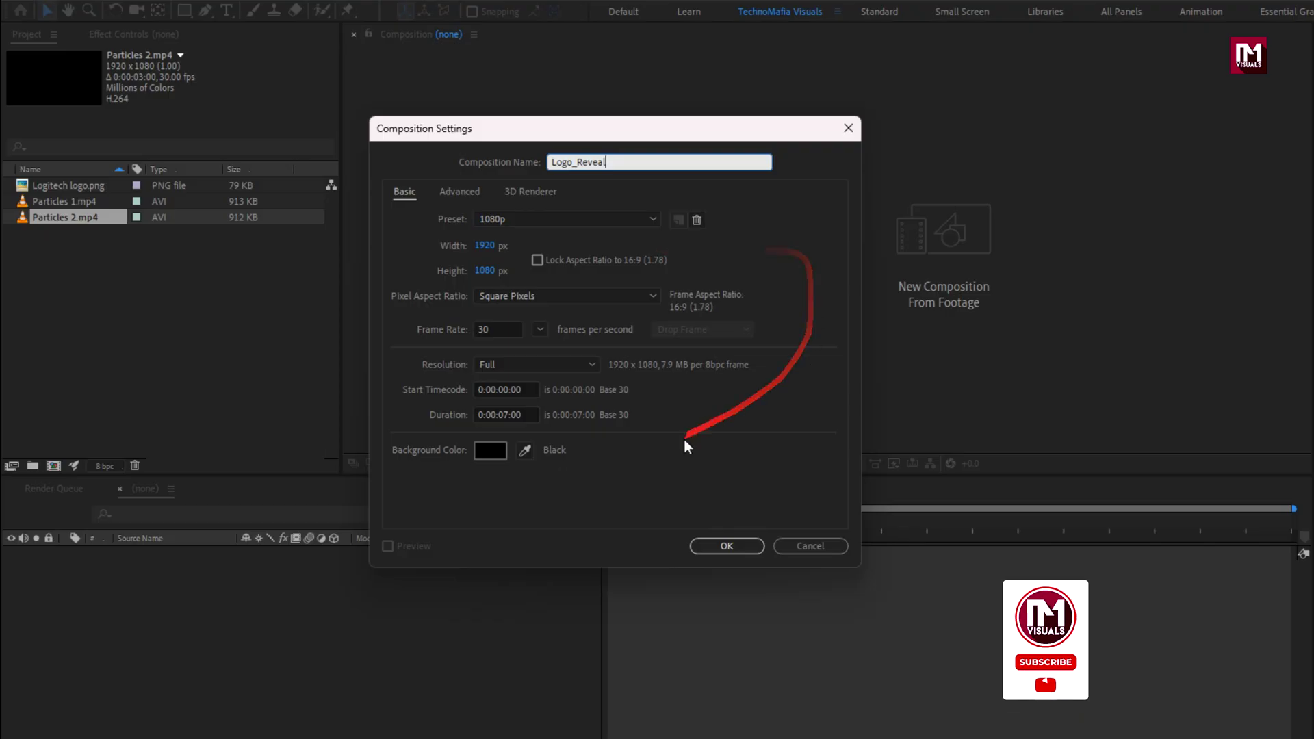
{"action": "left_click", "coordinate": [715, 546]}
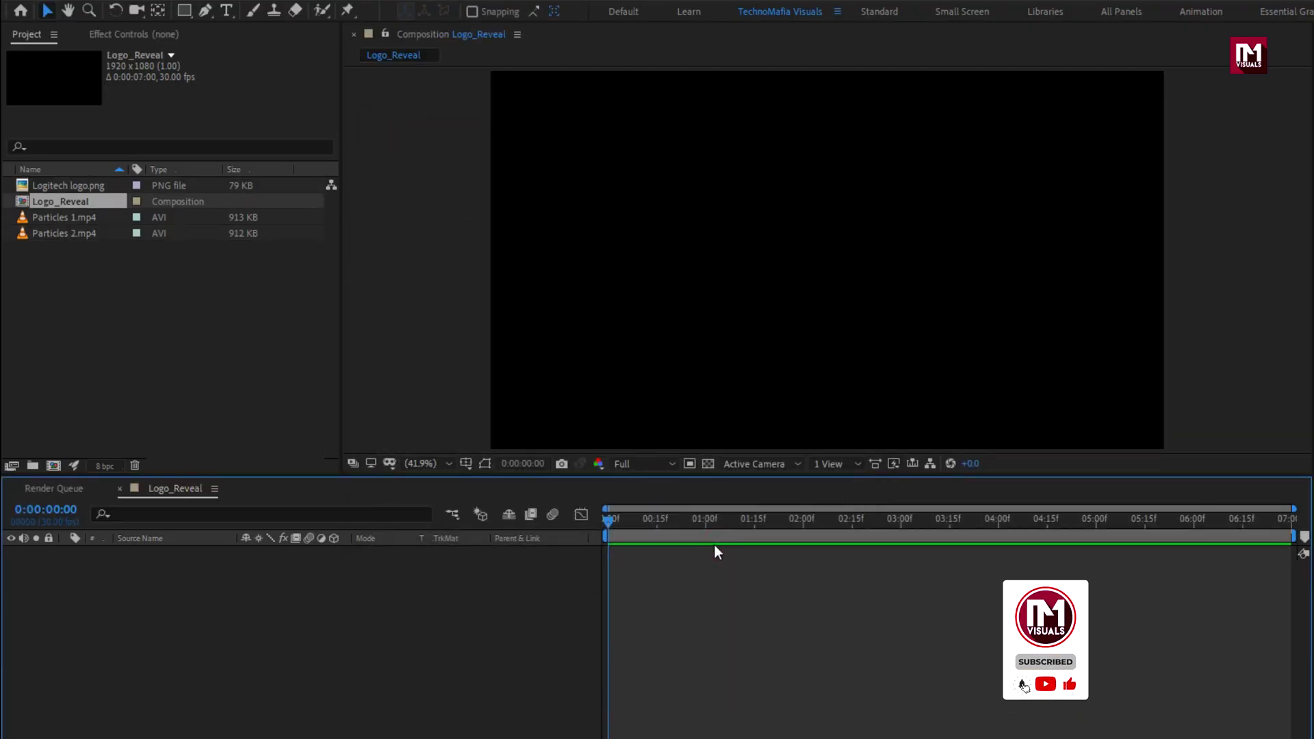
- Add a new solid layer named BG to Logo_Reveal
{"action": "right_click", "coordinate": [227, 568]}
{"action": "mouse_move", "coordinate": [393, 583]}
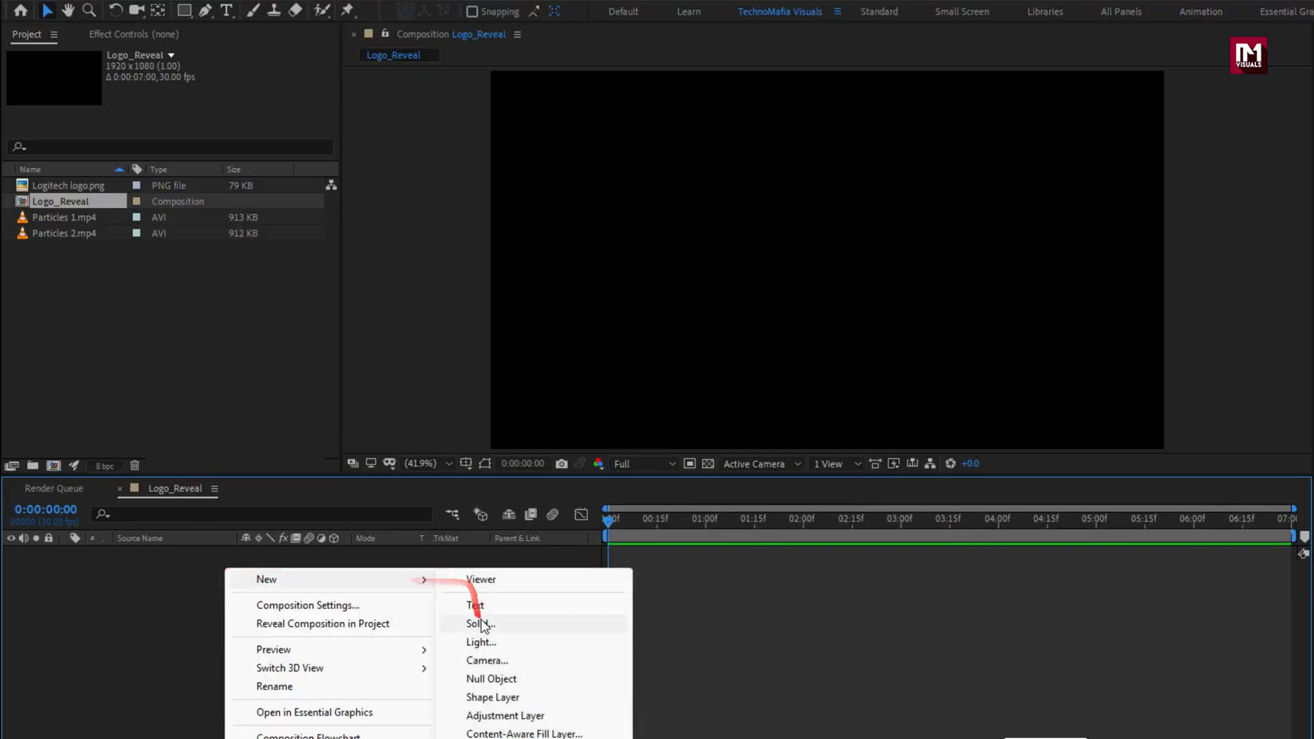
{"action": "left_click", "coordinate": [480, 623]}
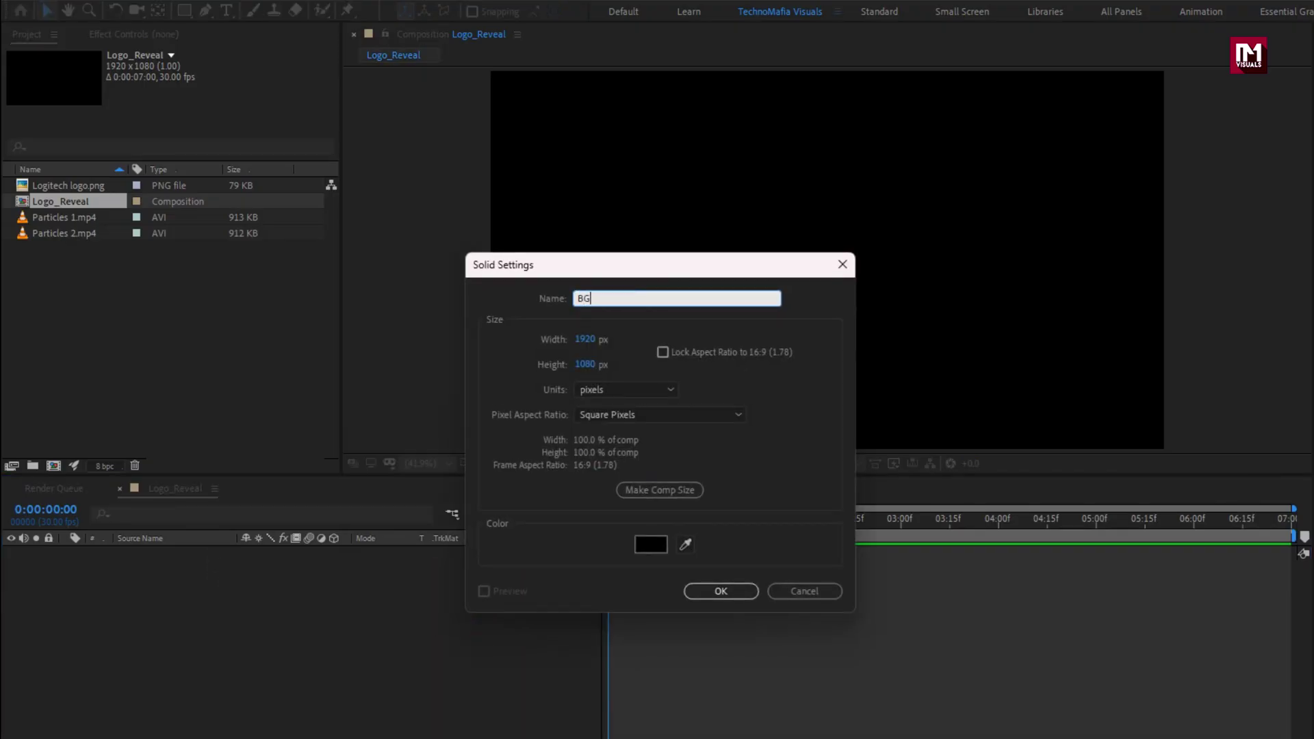
{"action": "left_click", "coordinate": [706, 590]}
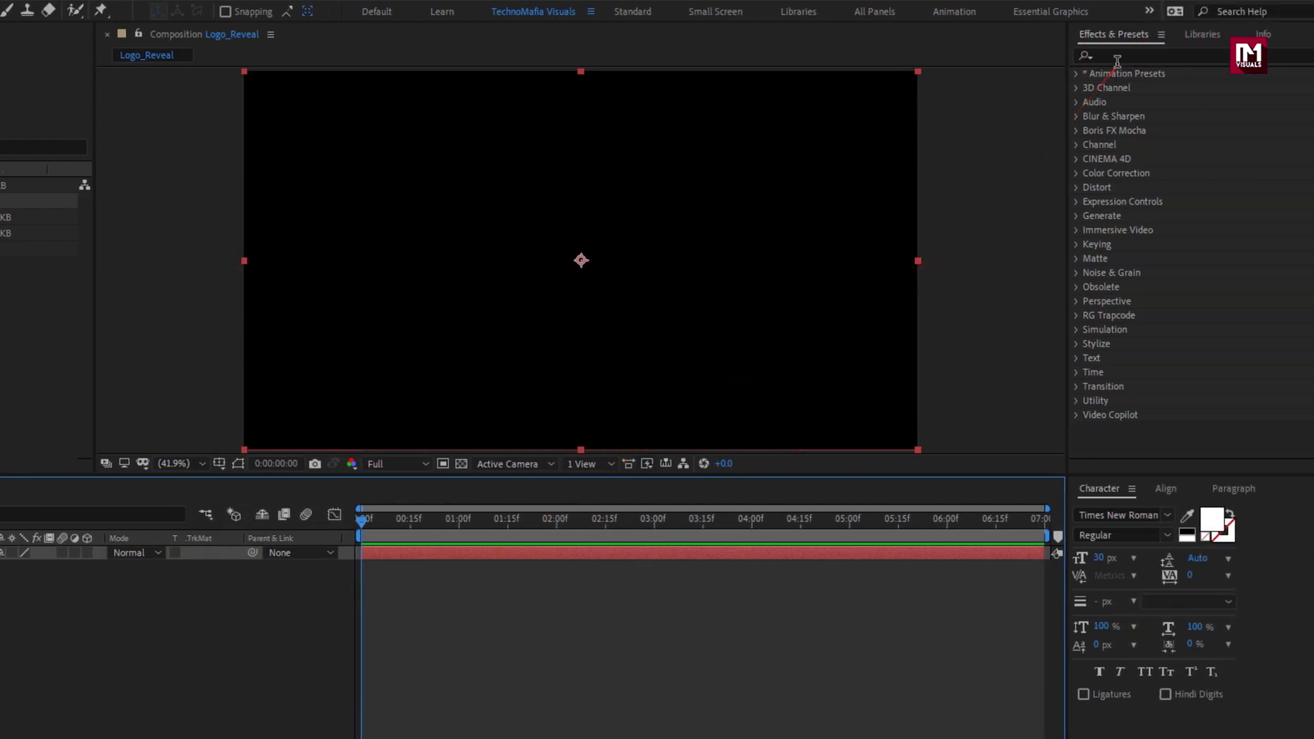
- Apply Gradient Ramp to BG with a dark blue 1F3147 start and near-black end colour
{"action": "left_click", "coordinate": [1120, 55]}
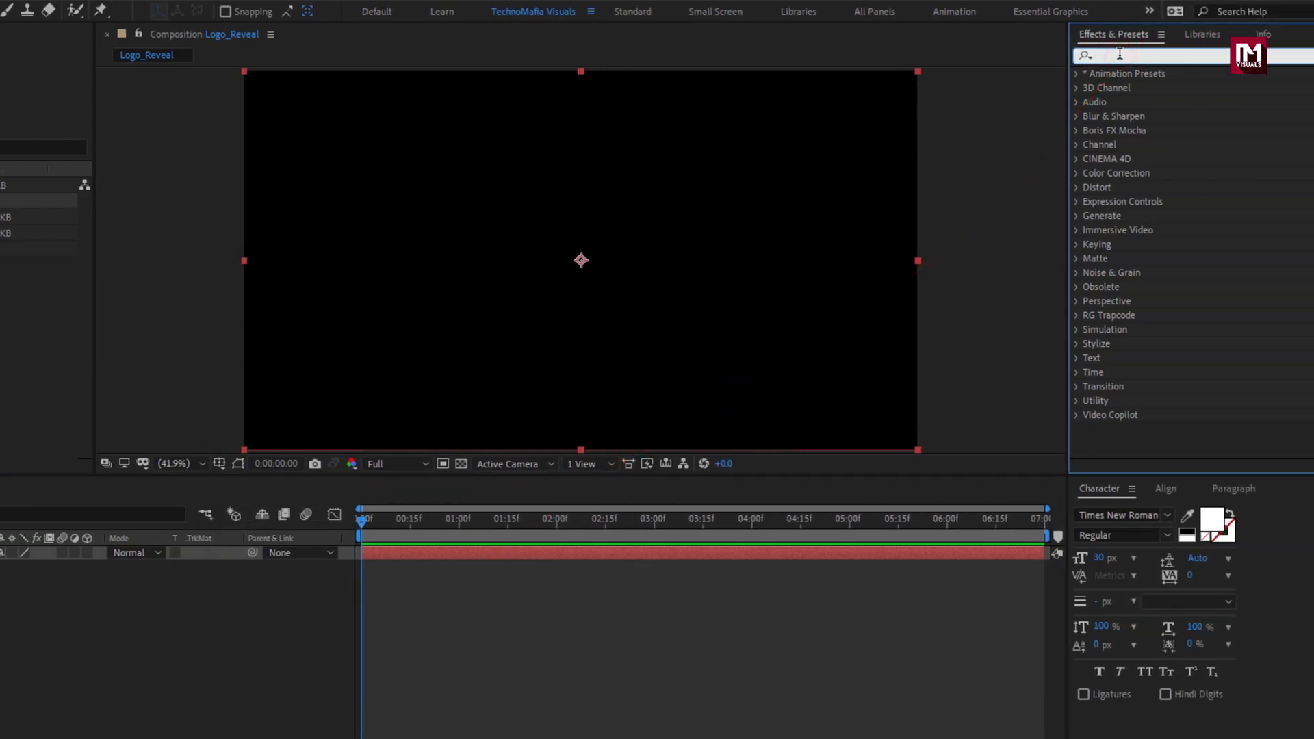
{"action": "type", "text": "ramp"}
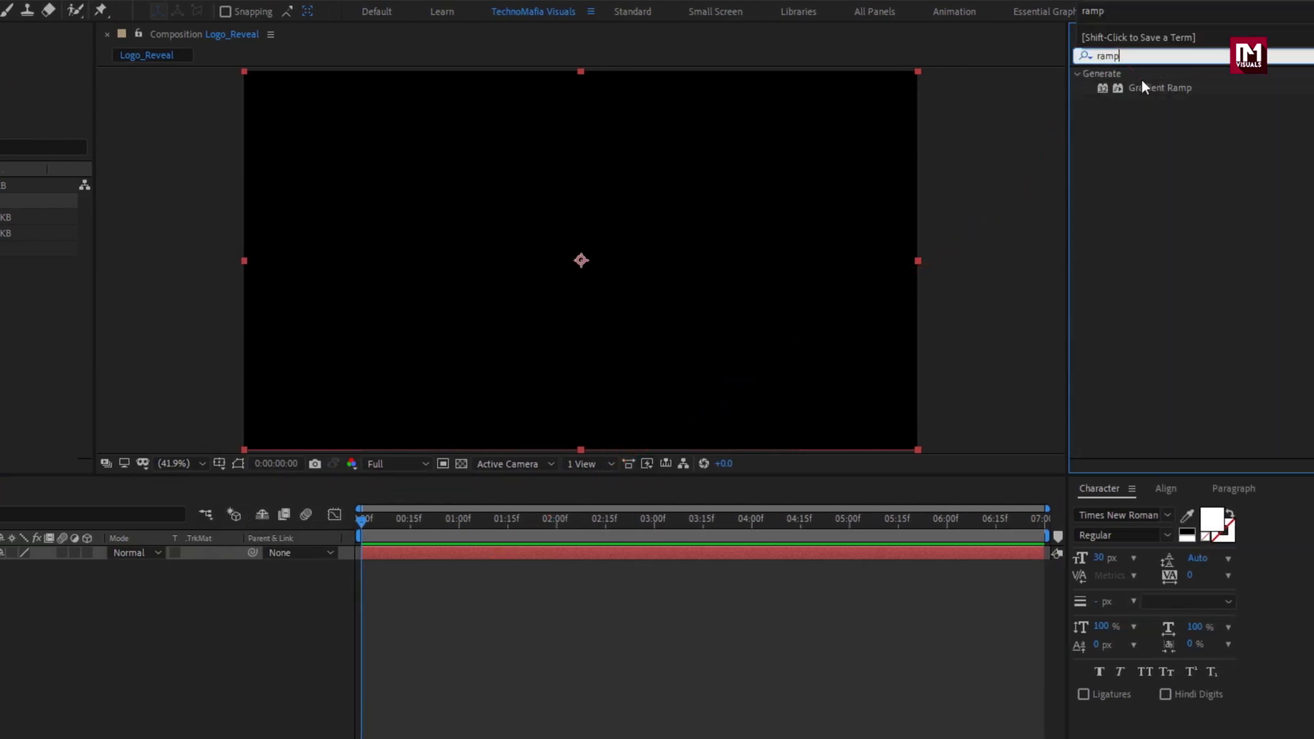
{"action": "double_click", "coordinate": [1149, 85]}
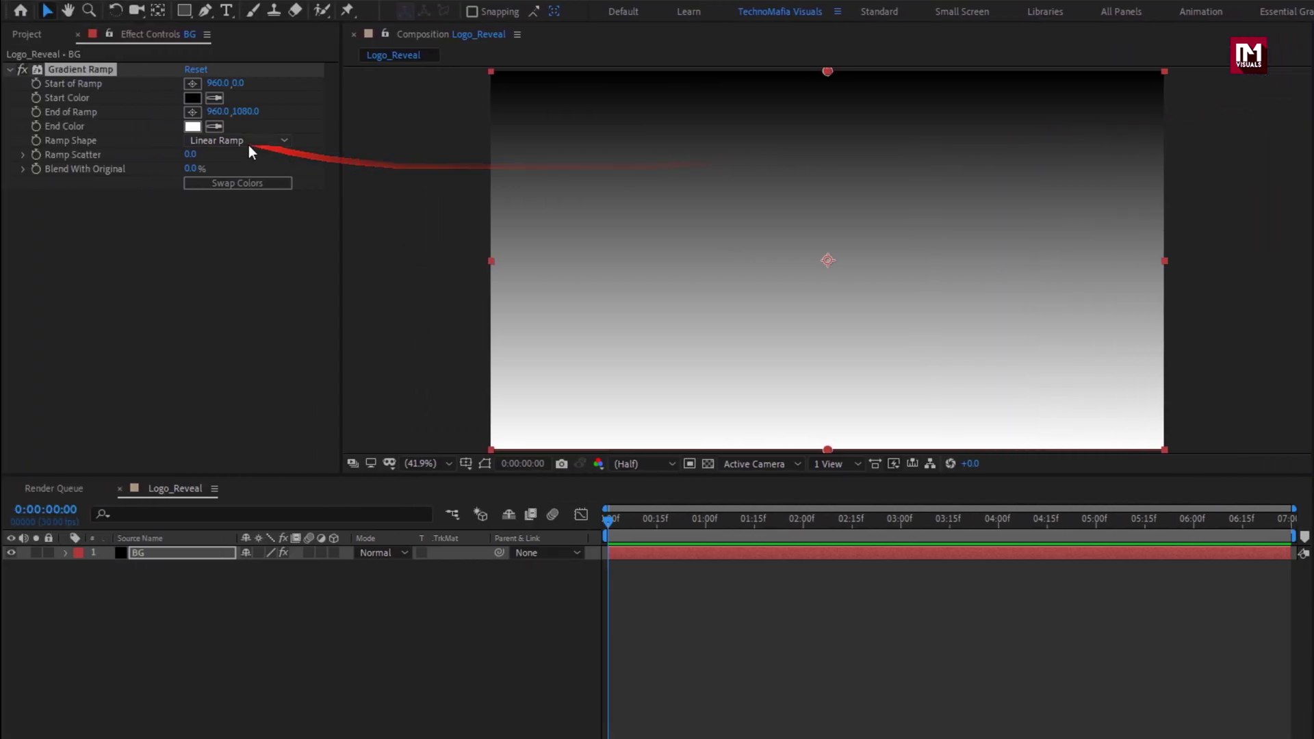
{"action": "left_click", "coordinate": [192, 126]}
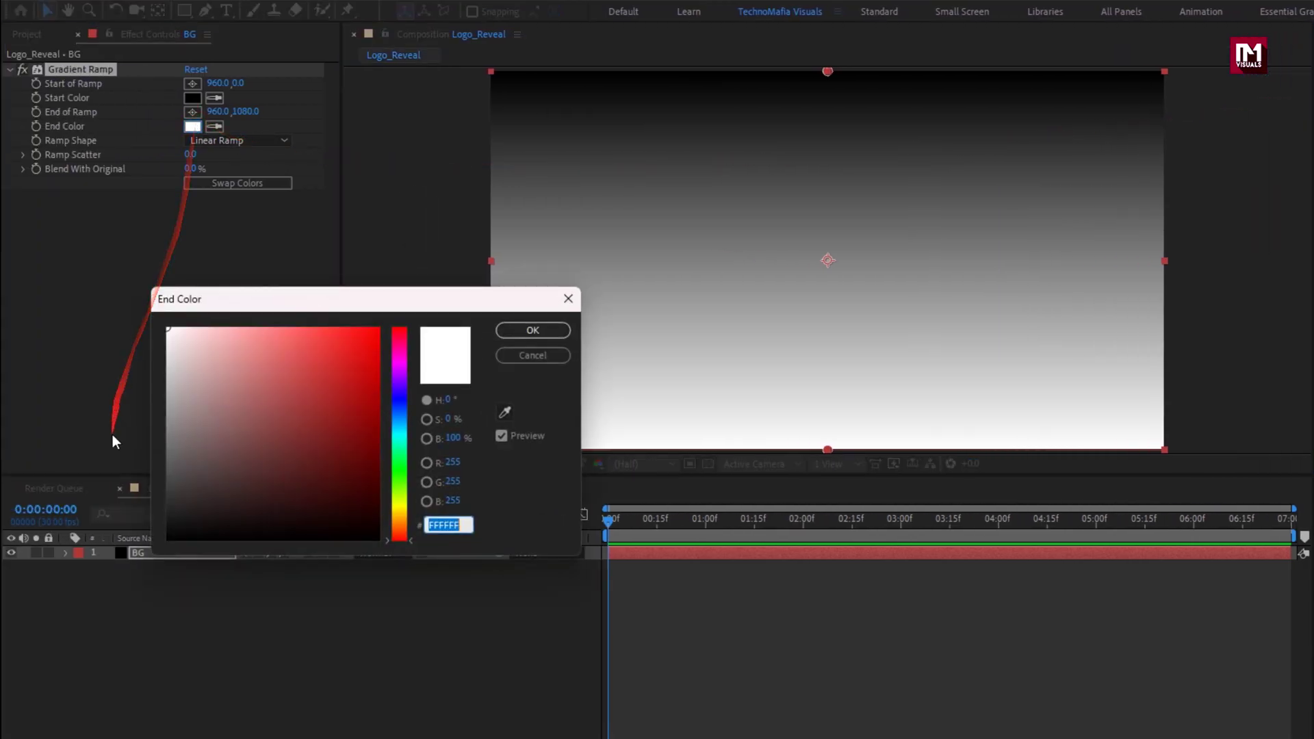
{"action": "left_click", "coordinate": [173, 535]}
{"action": "left_click", "coordinate": [521, 331]}
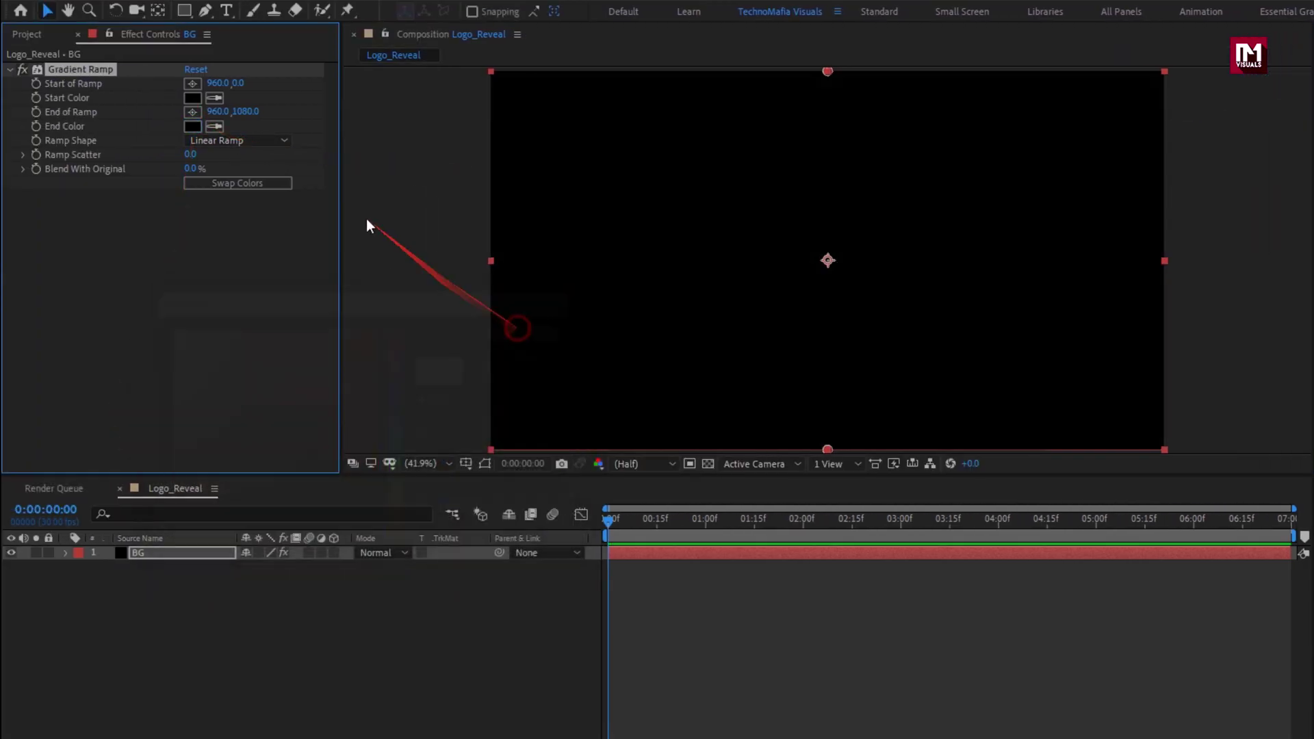
{"action": "left_click", "coordinate": [195, 97]}
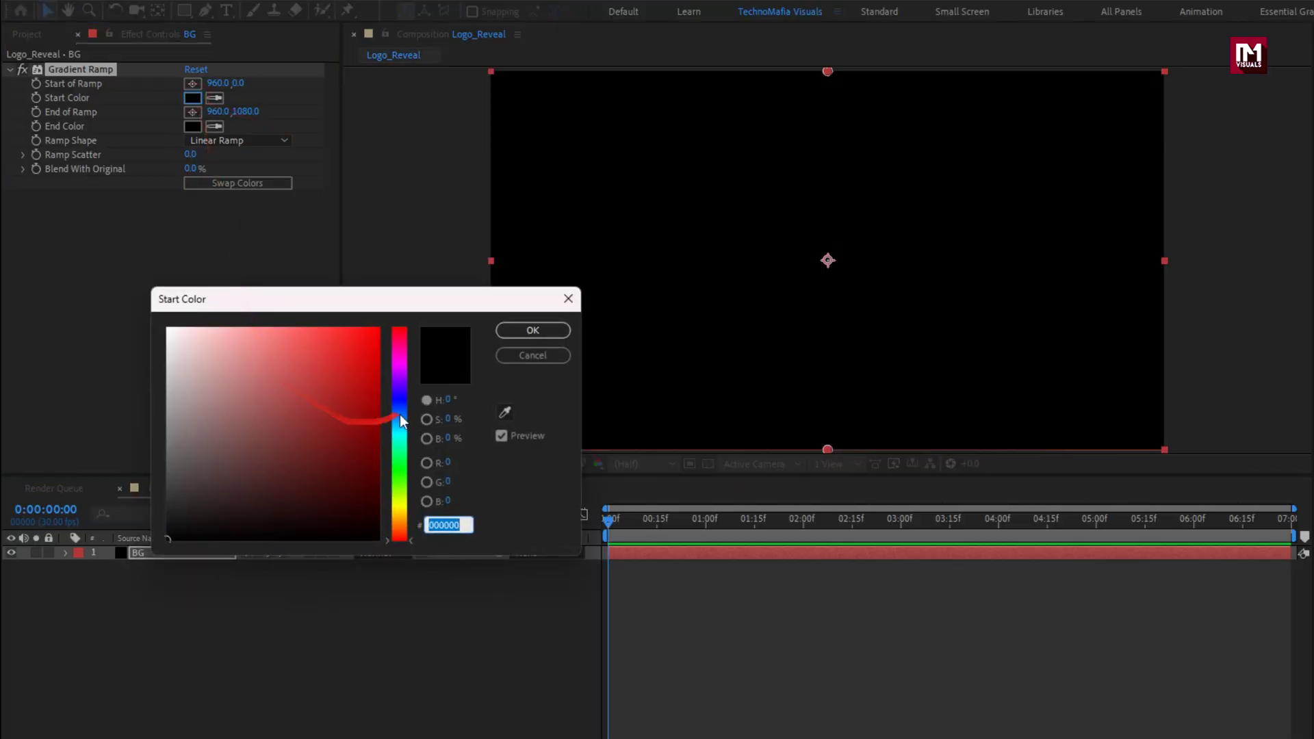
{"action": "mouse_move", "coordinate": [400, 413]}
{"action": "left_mouse_down"}
{"action": "mouse_move", "coordinate": [403, 401]}
{"action": "mouse_move", "coordinate": [401, 419]}
{"action": "left_mouse_up"}
{"action": "left_click_drag", "start_coordinate": [282, 444], "coordinate": [285, 481]}
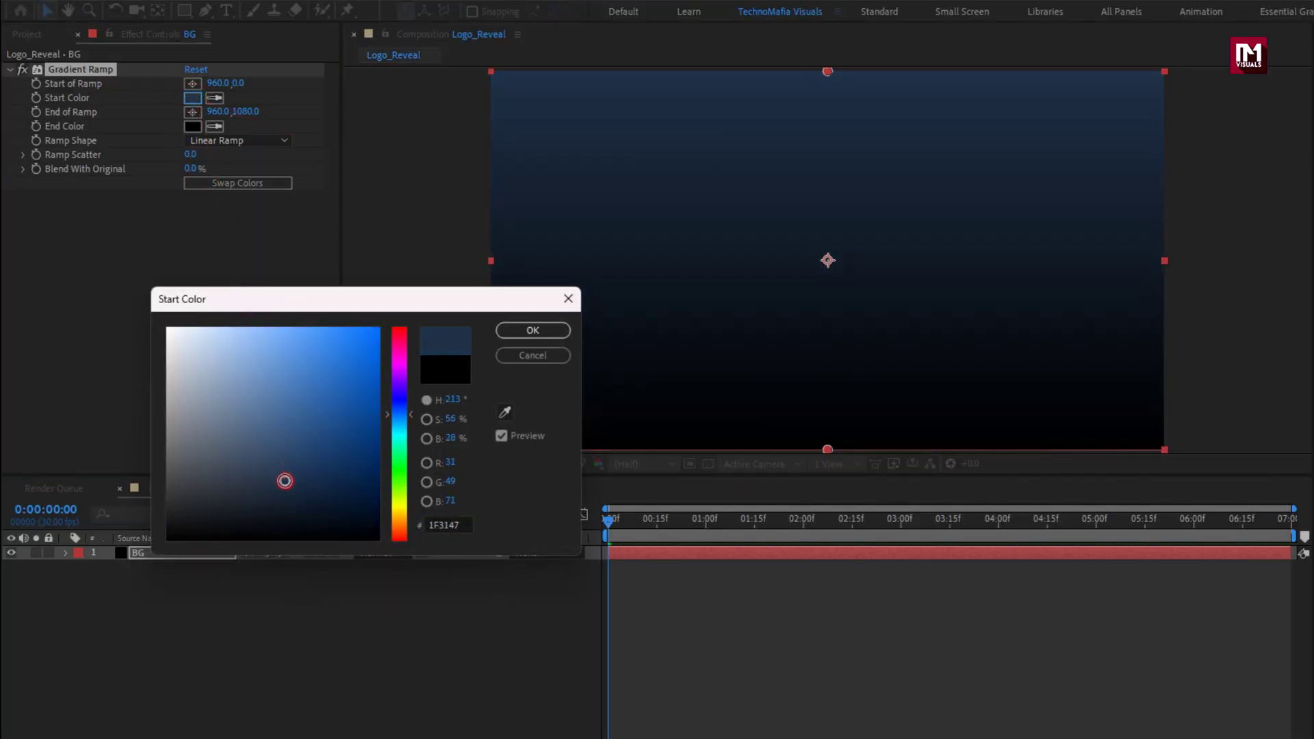
{"action": "left_click", "coordinate": [513, 332]}
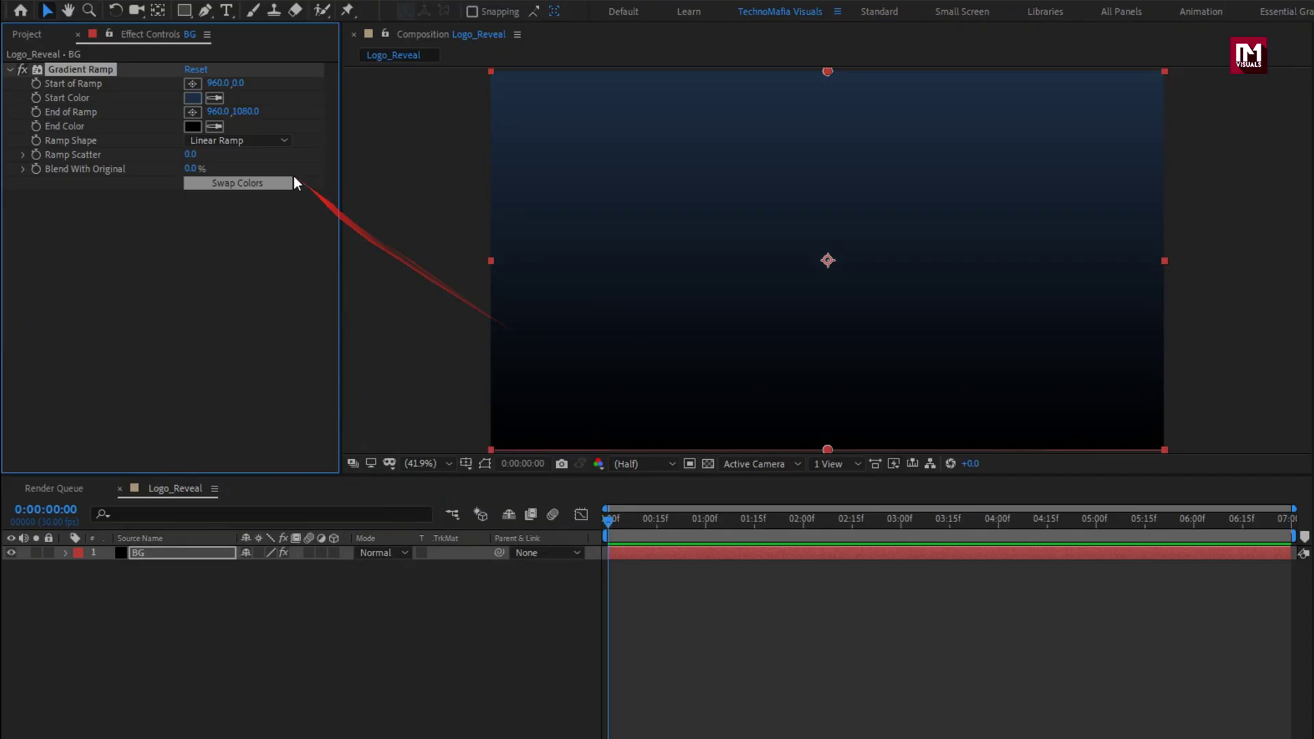
- Make the ramp radial, with the start point centred and the end stretched toward the bottom-right
{"action": "left_click", "coordinate": [252, 140]}
{"action": "left_click", "coordinate": [252, 177]}
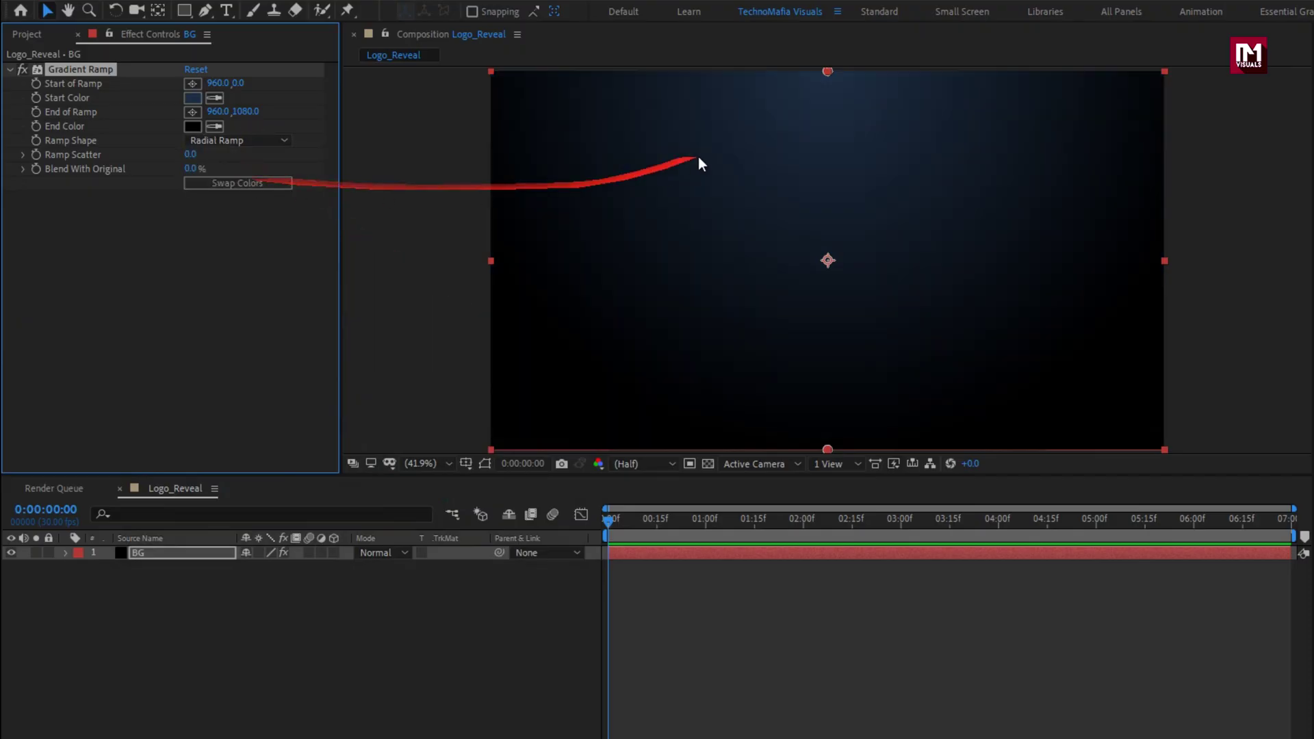
{"action": "left_click_drag", "start_coordinate": [828, 72], "coordinate": [830, 264]}
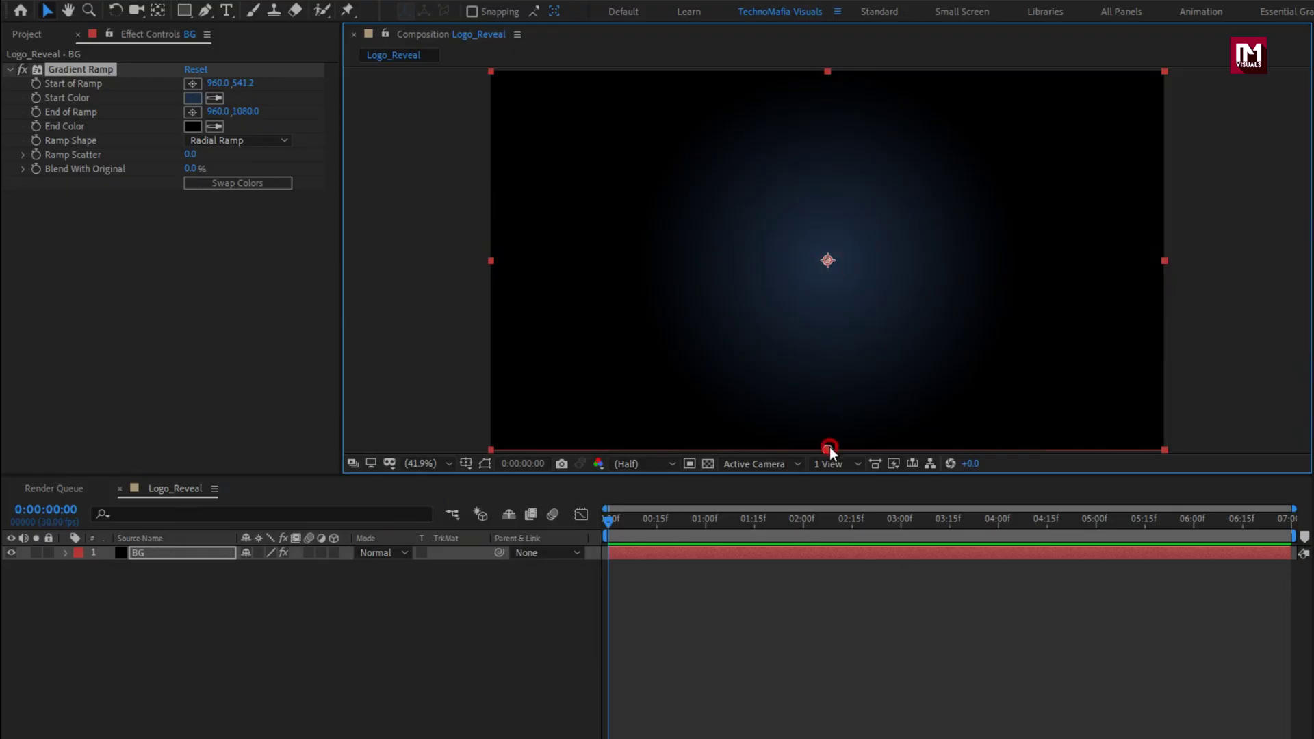
{"action": "left_click_drag", "start_coordinate": [830, 446], "coordinate": [1135, 425]}
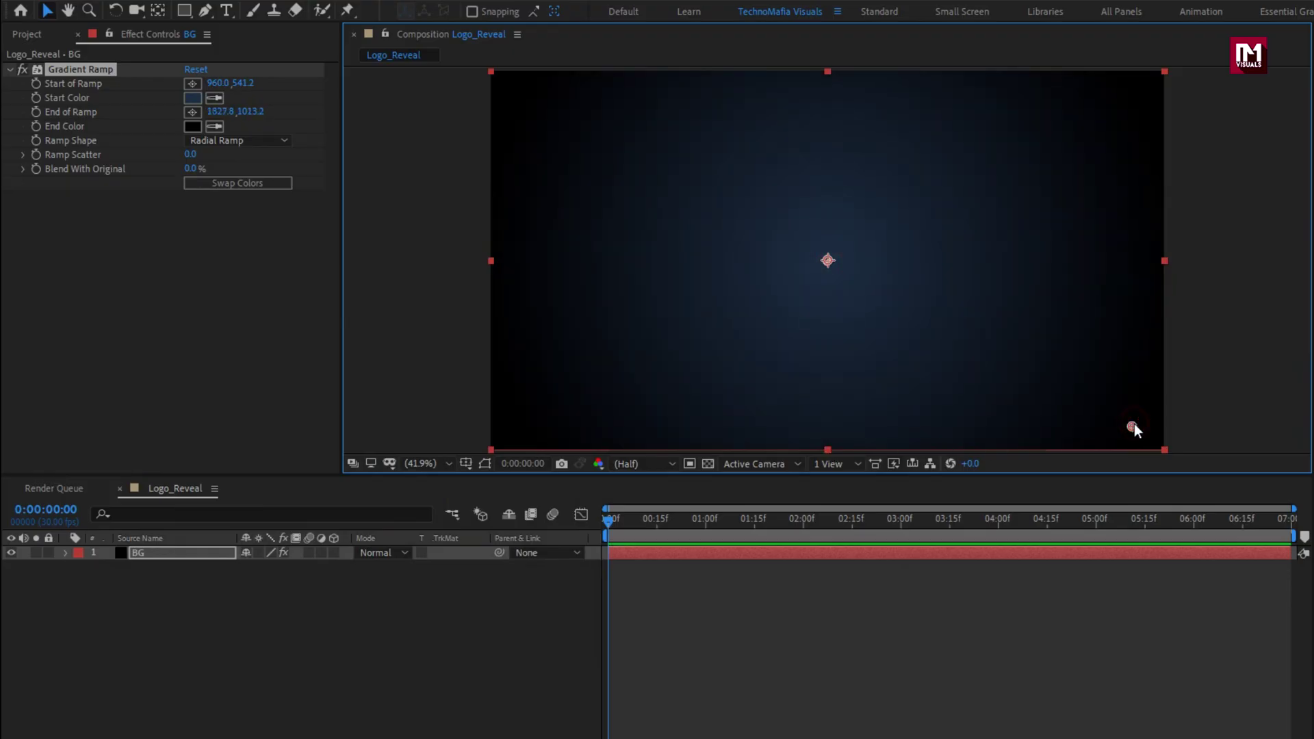
- Add Logitech logo.png to the composition and scale it to 15%
{"action": "left_click", "coordinate": [377, 606]}
{"action": "left_click", "coordinate": [30, 33]}
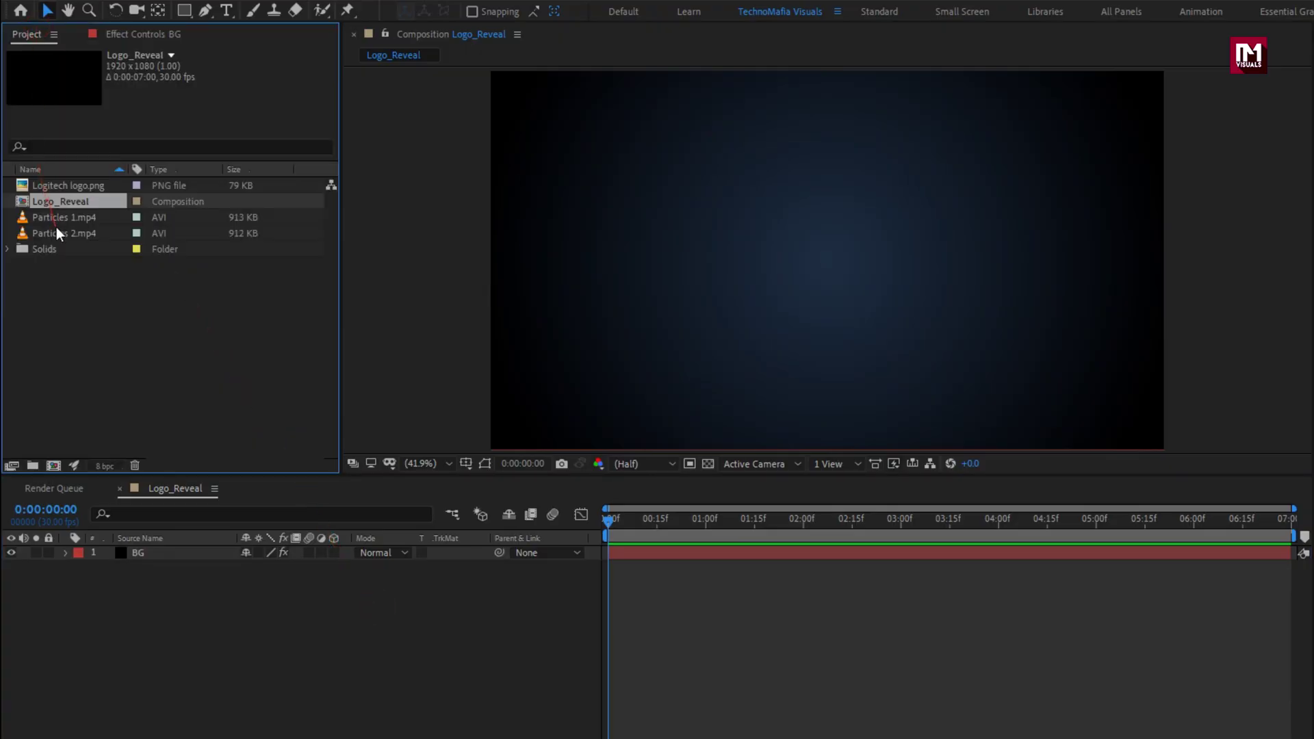
{"action": "left_click_drag", "start_coordinate": [64, 183], "coordinate": [224, 573]}
{"action": "key", "text": "s"}
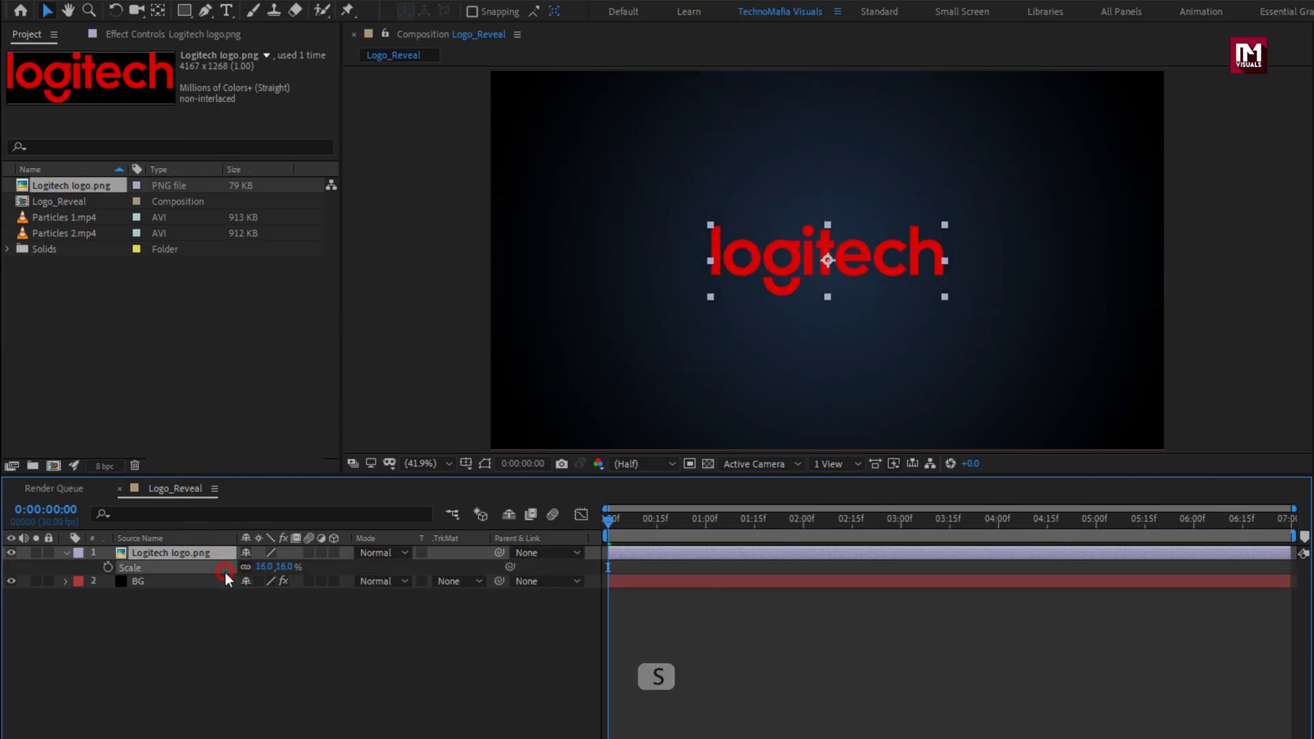
{"action": "left_click", "coordinate": [285, 567]}
{"action": "type", "text": "15"}
{"action": "key", "text": "Return"}
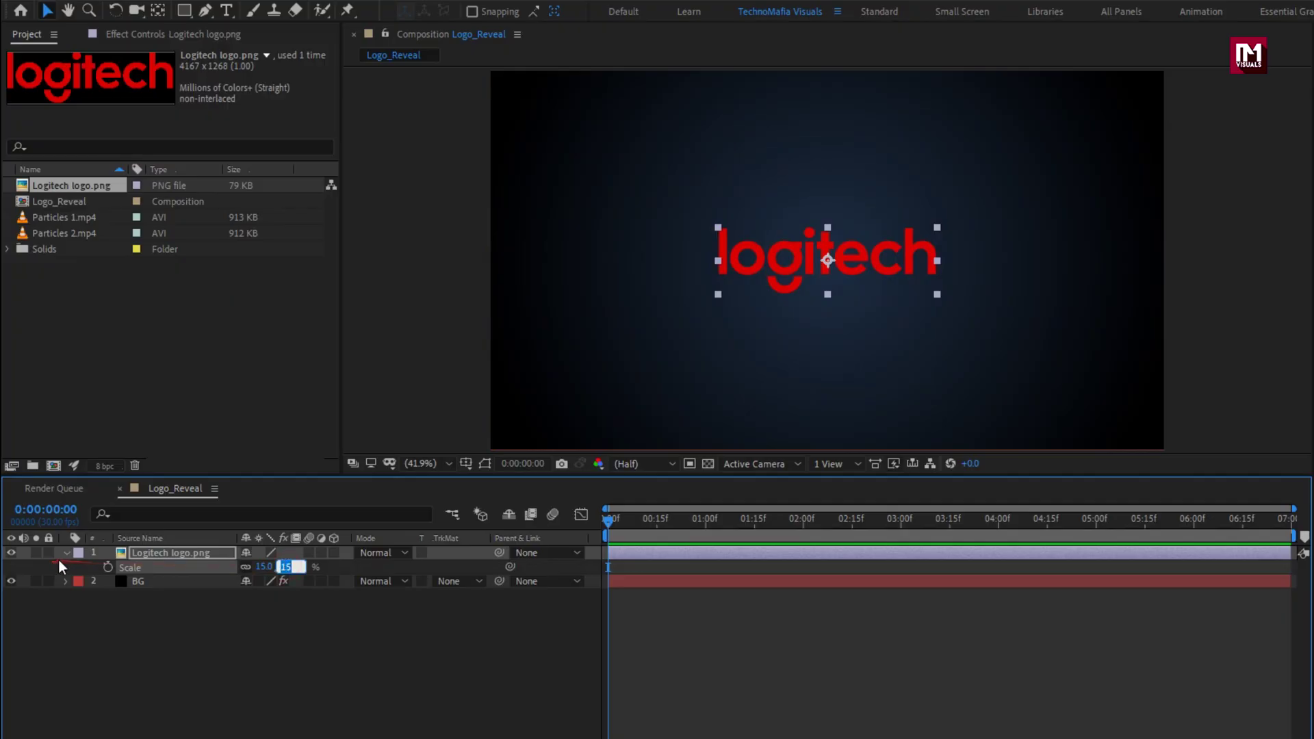
{"action": "left_click", "coordinate": [65, 554]}
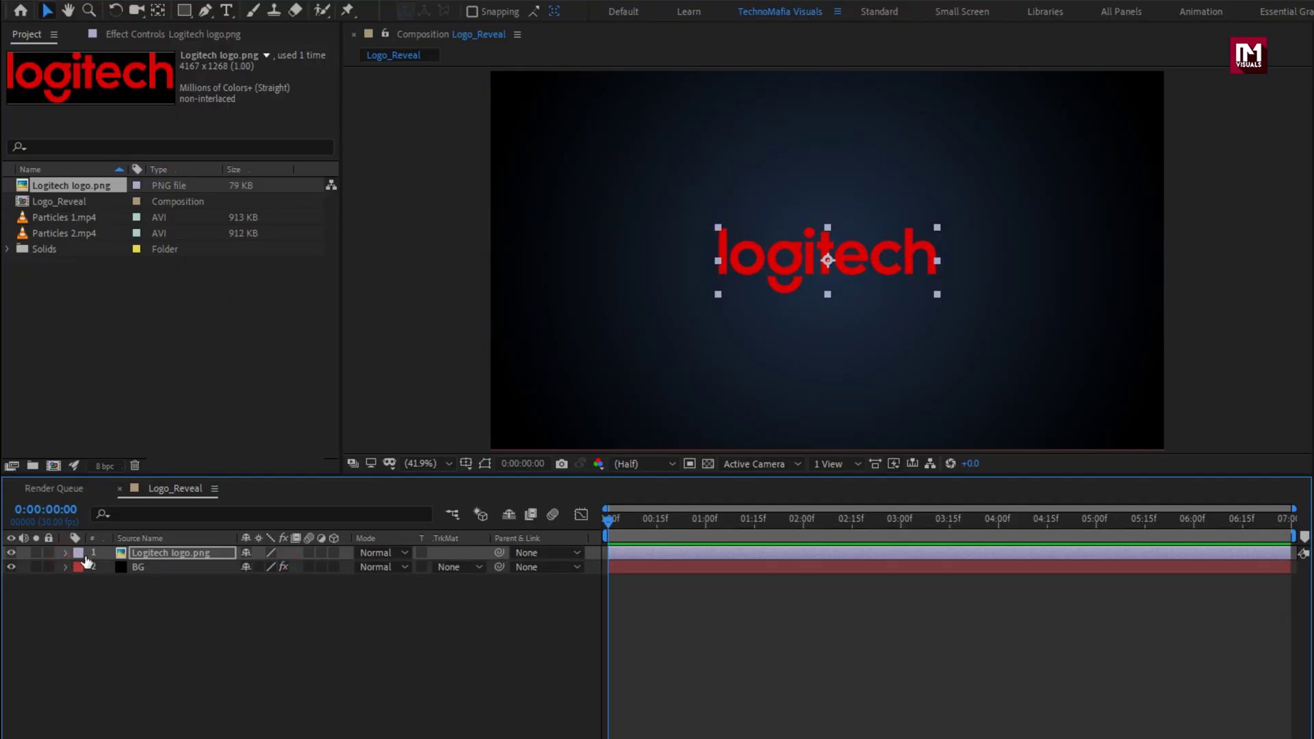
- Pre-compose the logo layer as Logo, moving all attributes into the new composition
{"action": "right_click", "coordinate": [149, 557]}
{"action": "left_click", "coordinate": [195, 484]}
{"action": "type", "text": "Logo"}
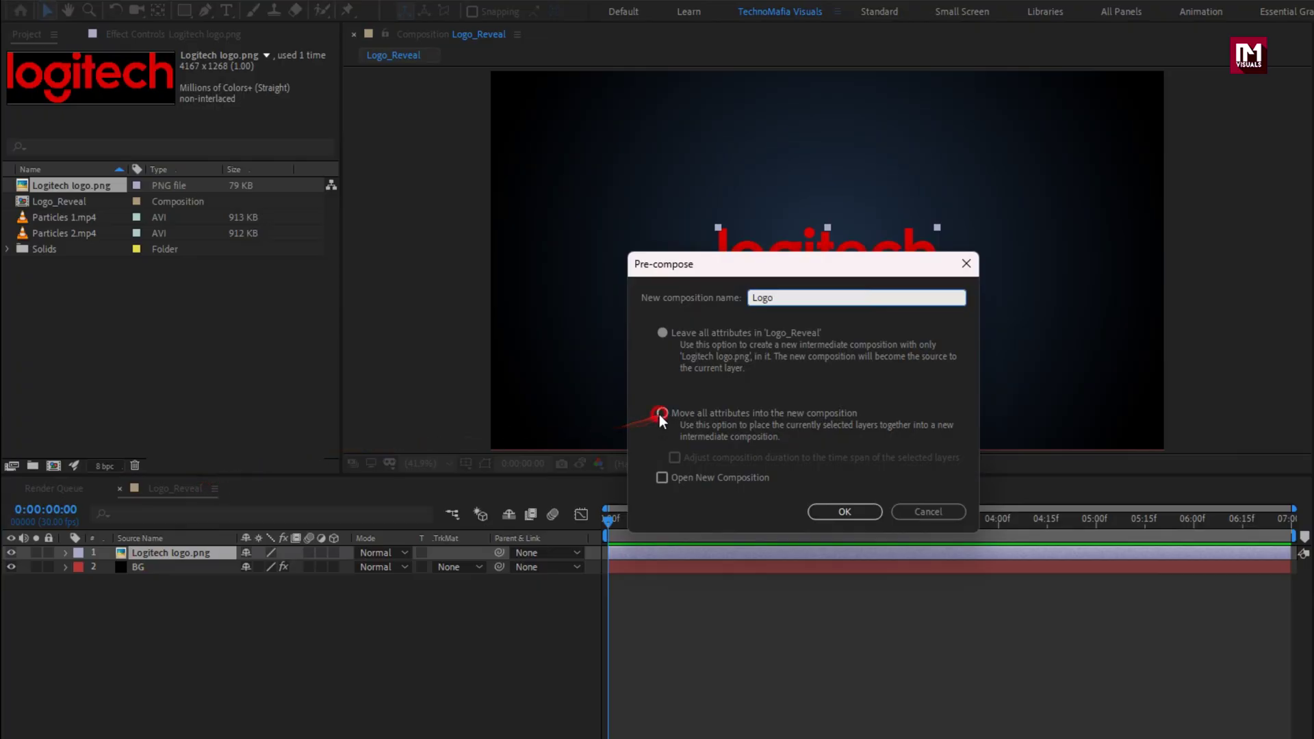
{"action": "left_click", "coordinate": [662, 414]}
{"action": "left_click", "coordinate": [841, 519]}
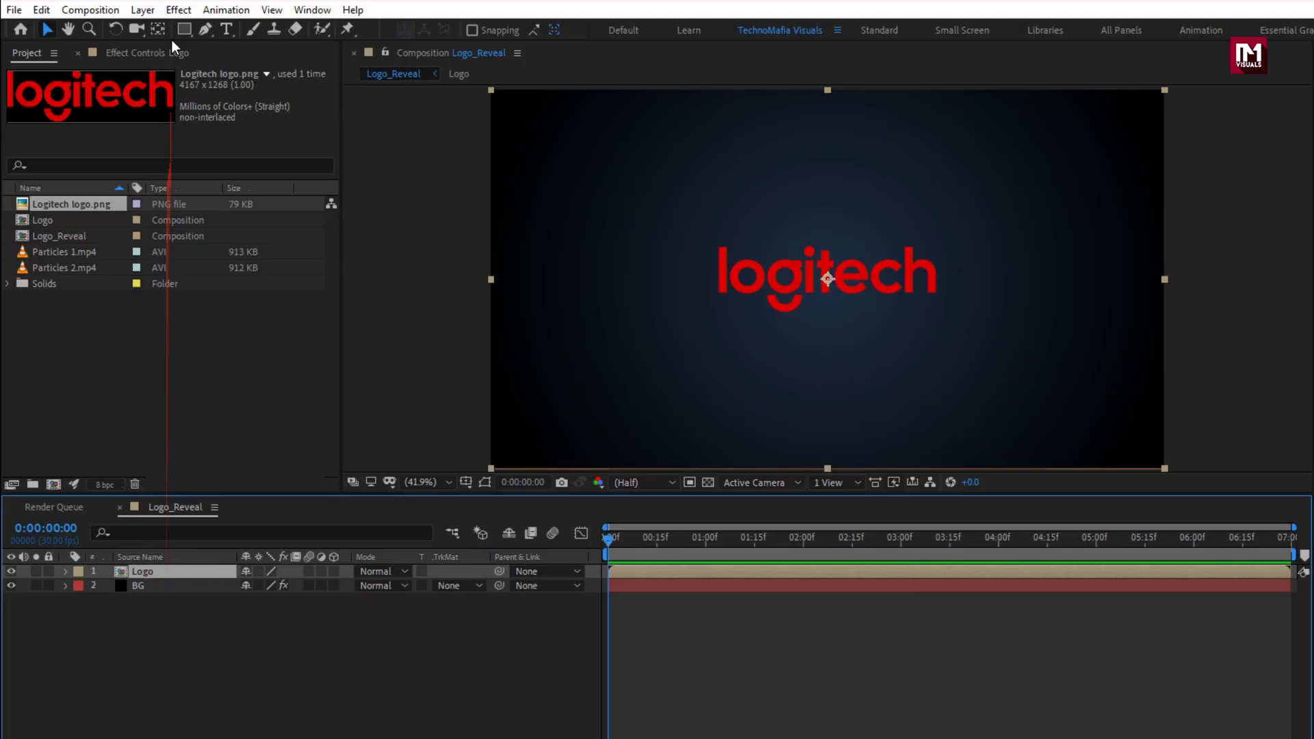
- Auto-trace the Logo layer into masks outlining its letters
{"action": "left_click", "coordinate": [142, 10]}
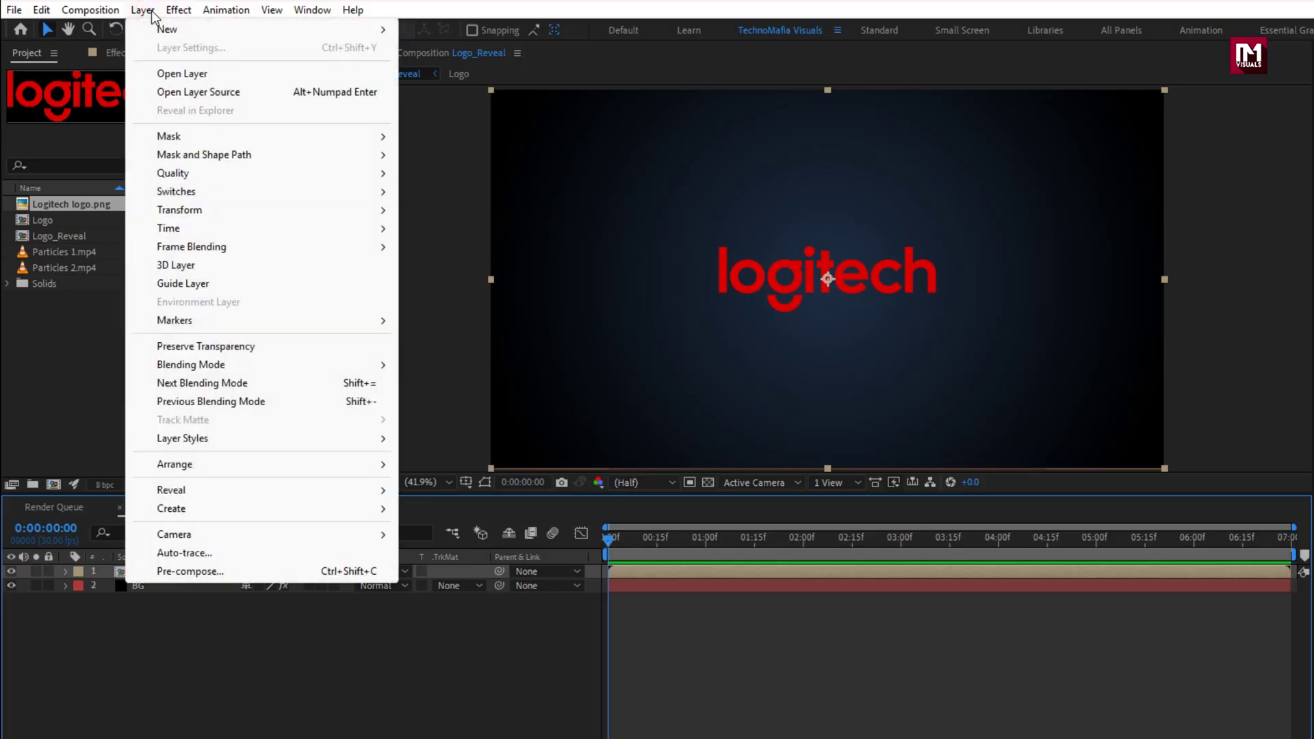
{"action": "left_click", "coordinate": [184, 552]}
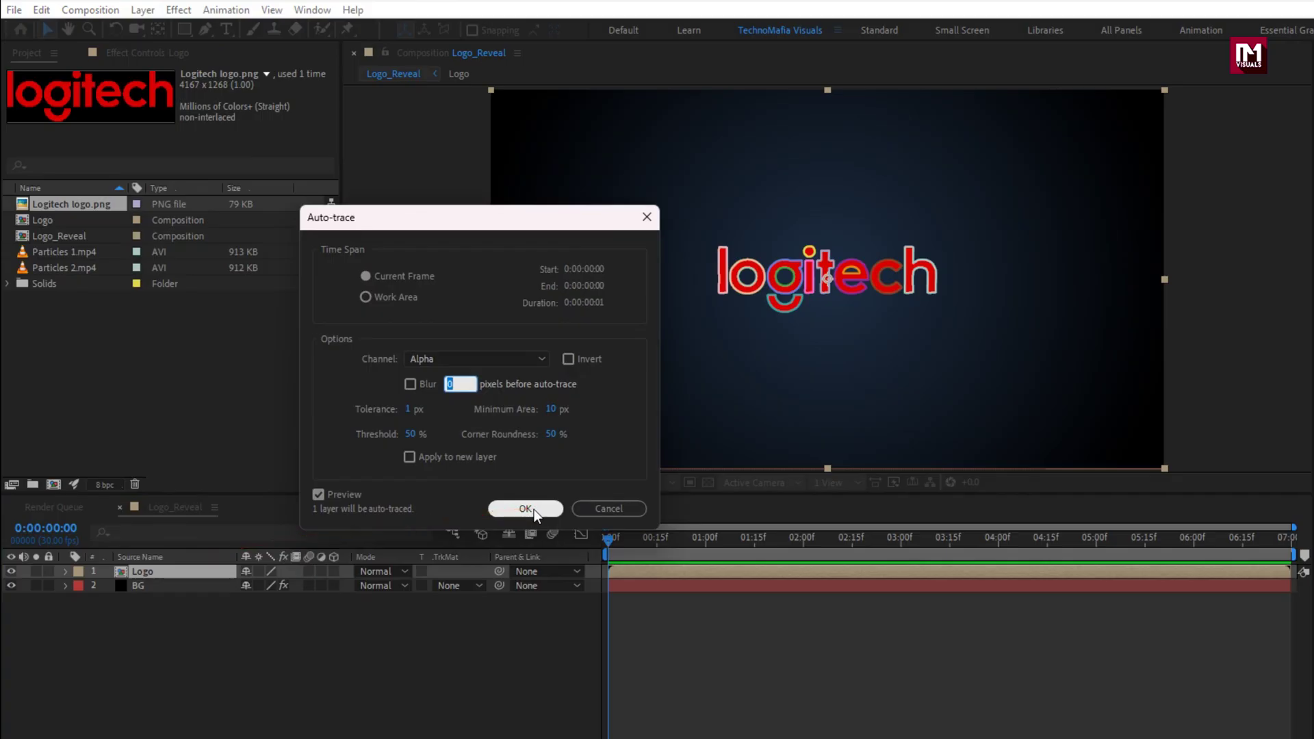
{"action": "left_click", "coordinate": [525, 508]}
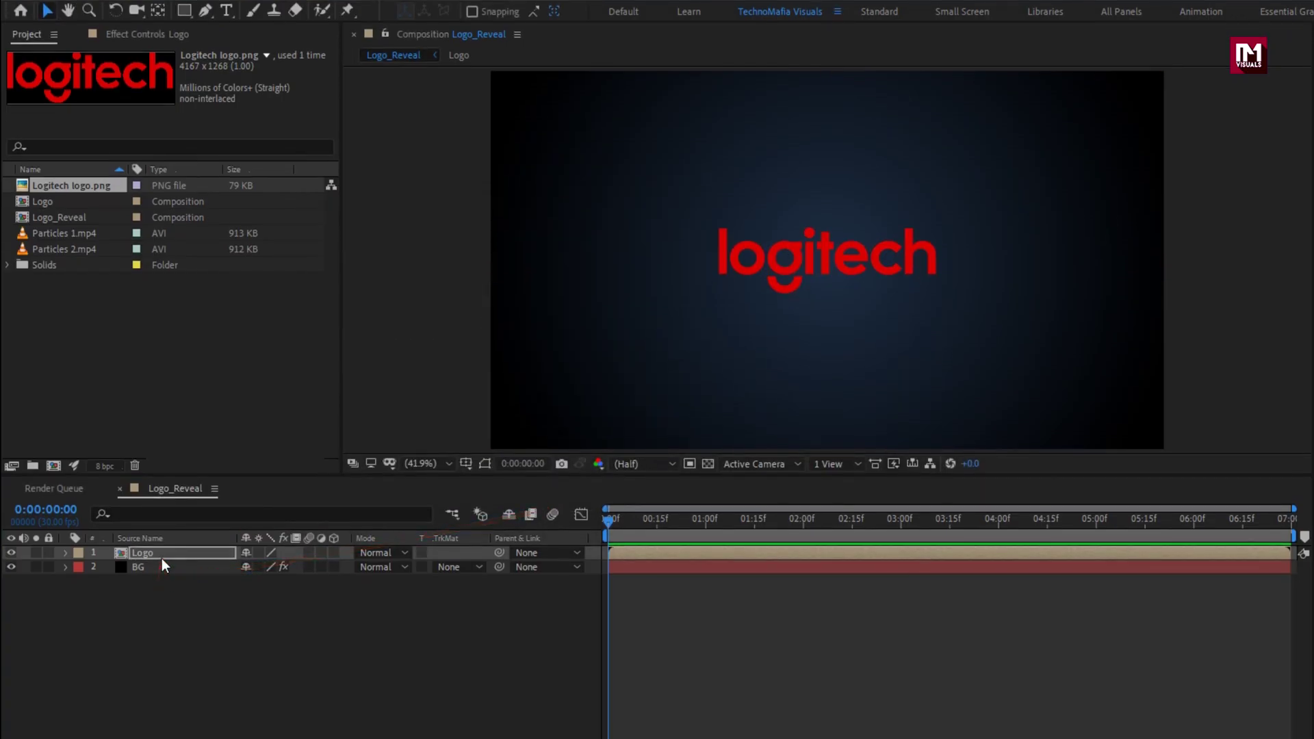
- Delete all Mask Path keyframes from the Logo layer's masks and collapse its mask list
{"action": "left_click", "coordinate": [162, 557]}
{"action": "key", "text": "m"}
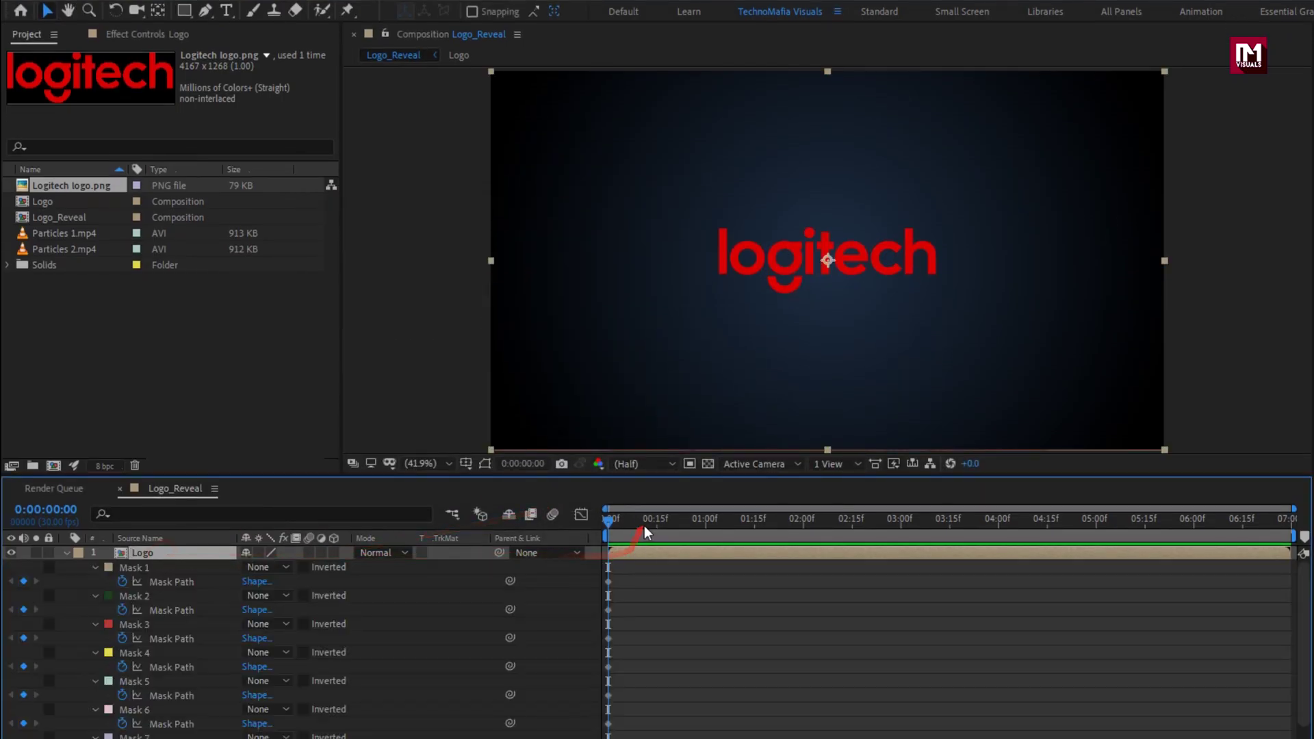
{"action": "left_click_drag", "start_coordinate": [688, 525], "coordinate": [723, 526]}
{"action": "left_click_drag", "start_coordinate": [628, 570], "coordinate": [586, 707]}
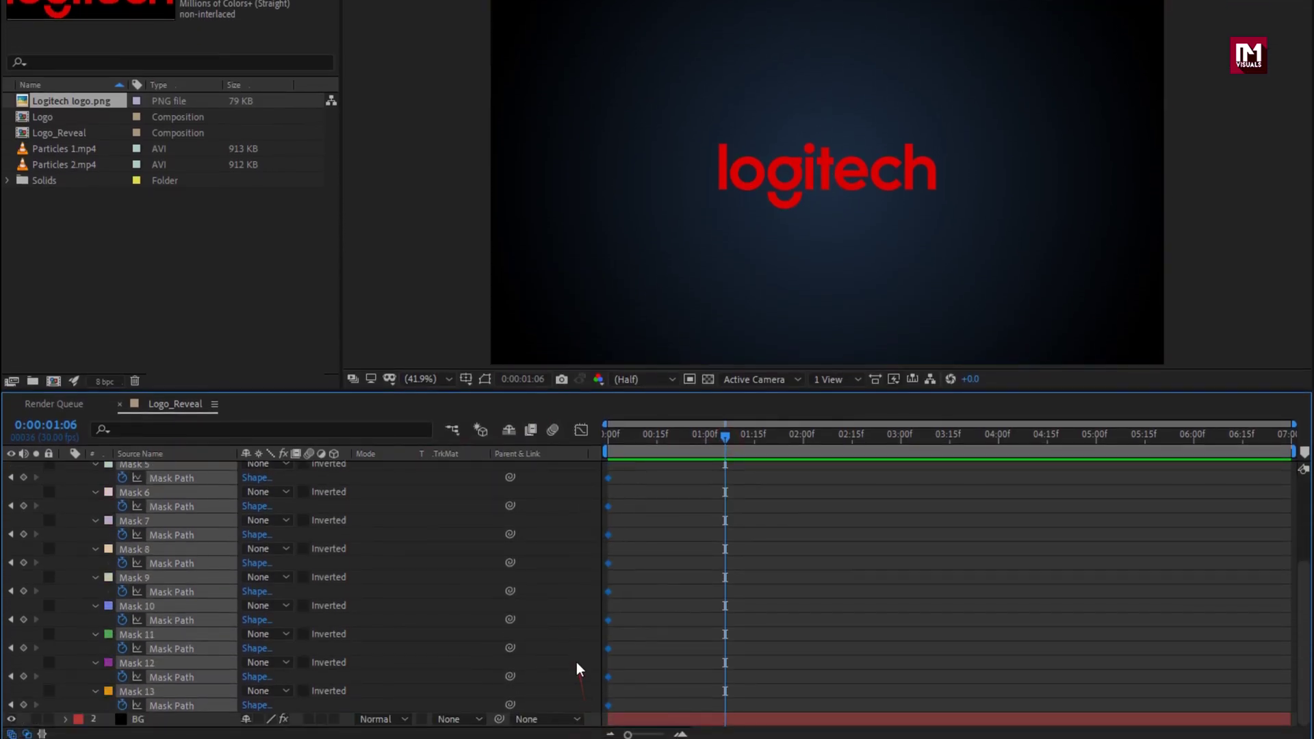
{"action": "key", "text": "Delete"}
{"action": "scroll", "coordinate": [203, 545], "scroll_direction": "up", "scroll_amount": 4}
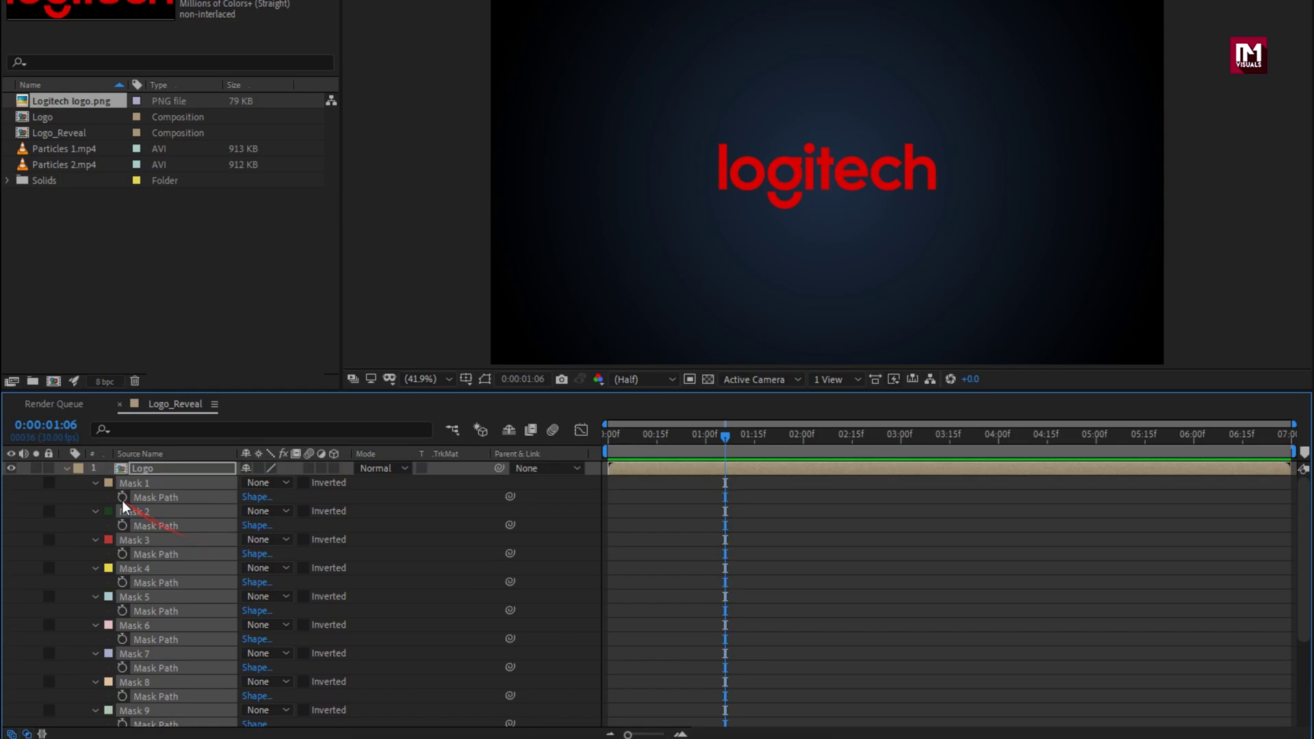
{"action": "left_click", "coordinate": [66, 468]}
{"action": "left_click", "coordinate": [144, 470]}
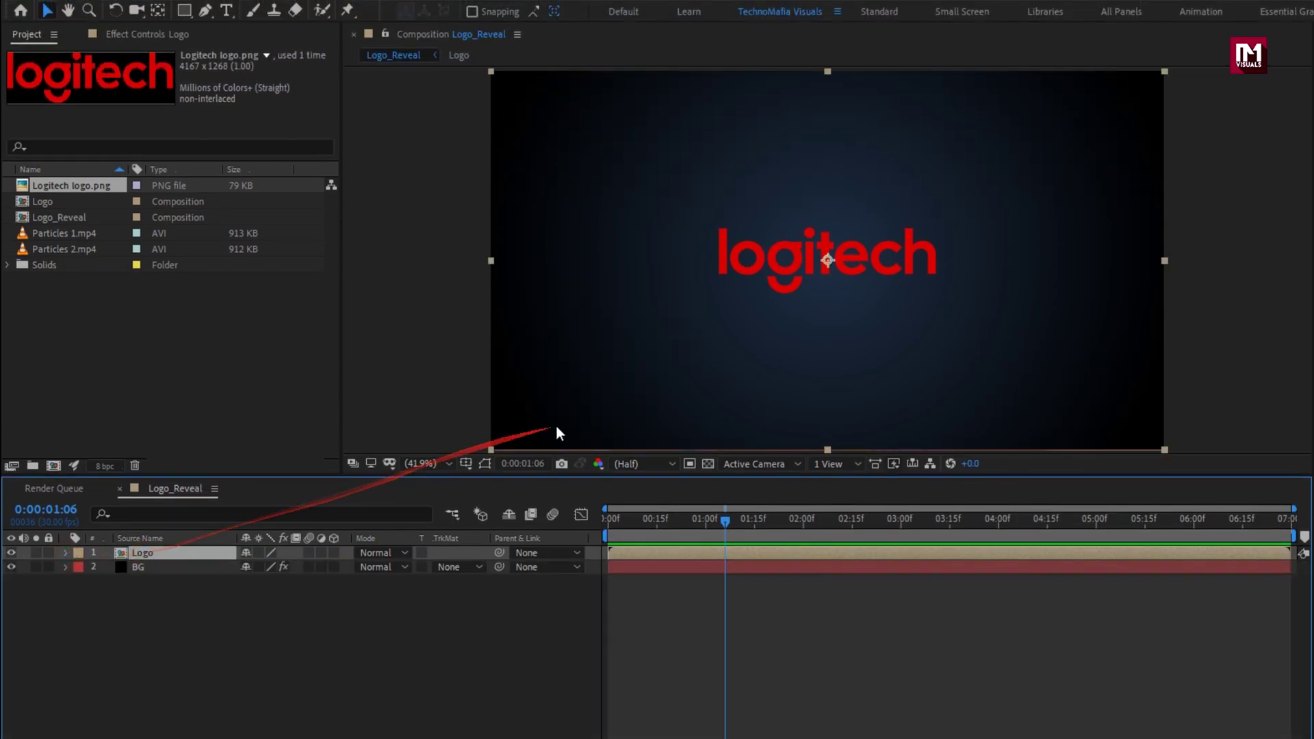
{"action": "left_click", "coordinate": [491, 463]}
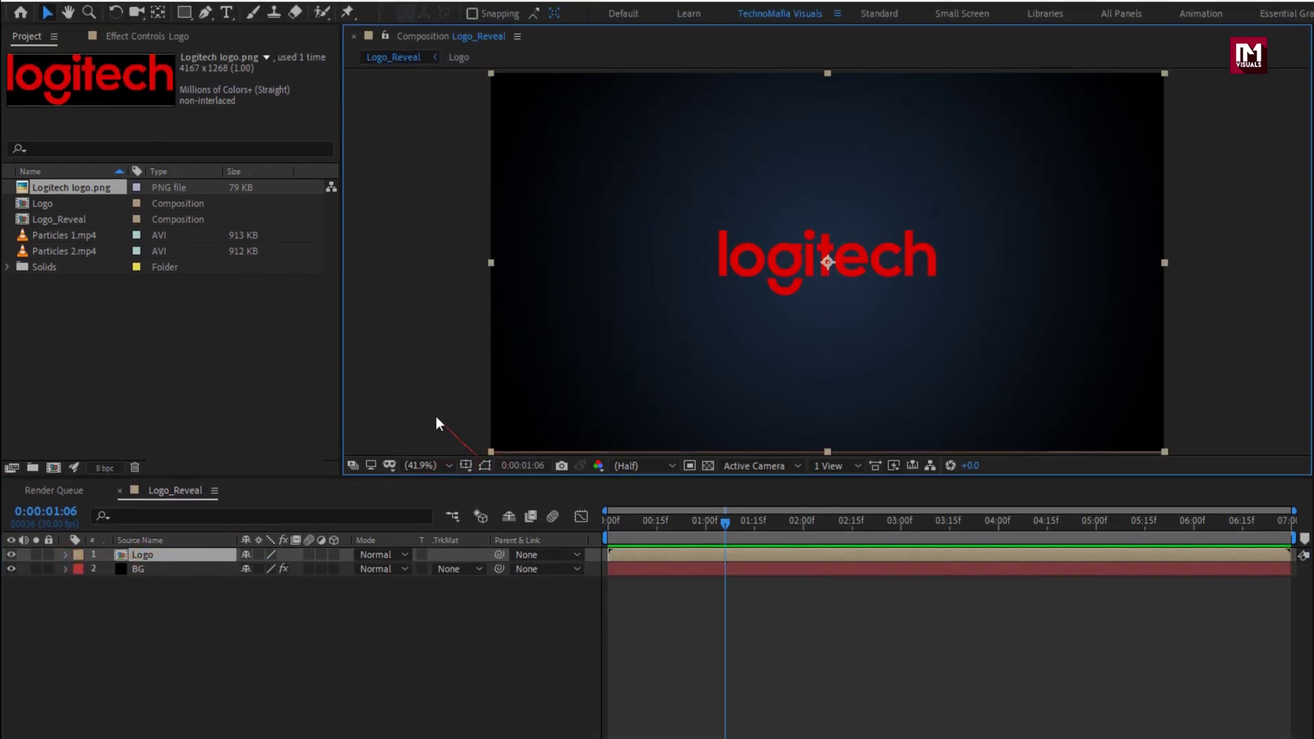
- Apply Video Copilot Saber to Logo with Core Type set to Layer Masks
{"action": "left_click", "coordinate": [180, 9]}
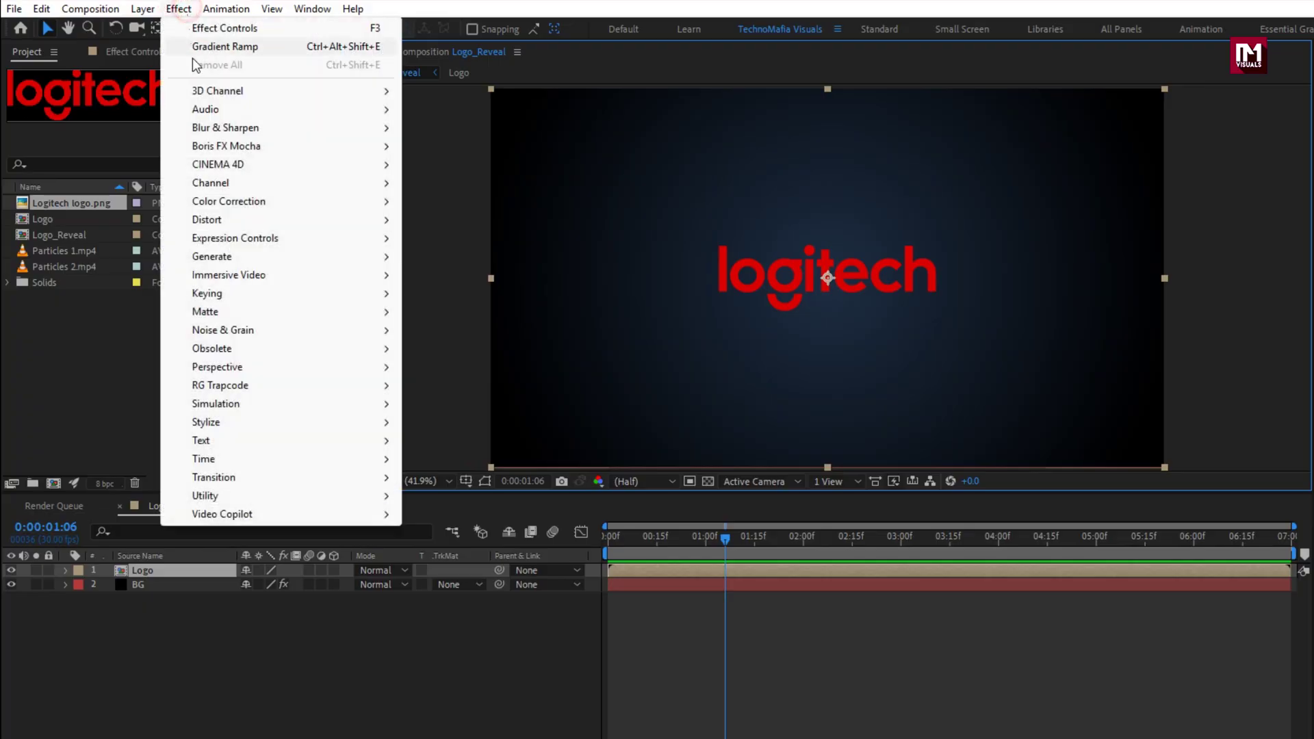
{"action": "mouse_move", "coordinate": [283, 514]}
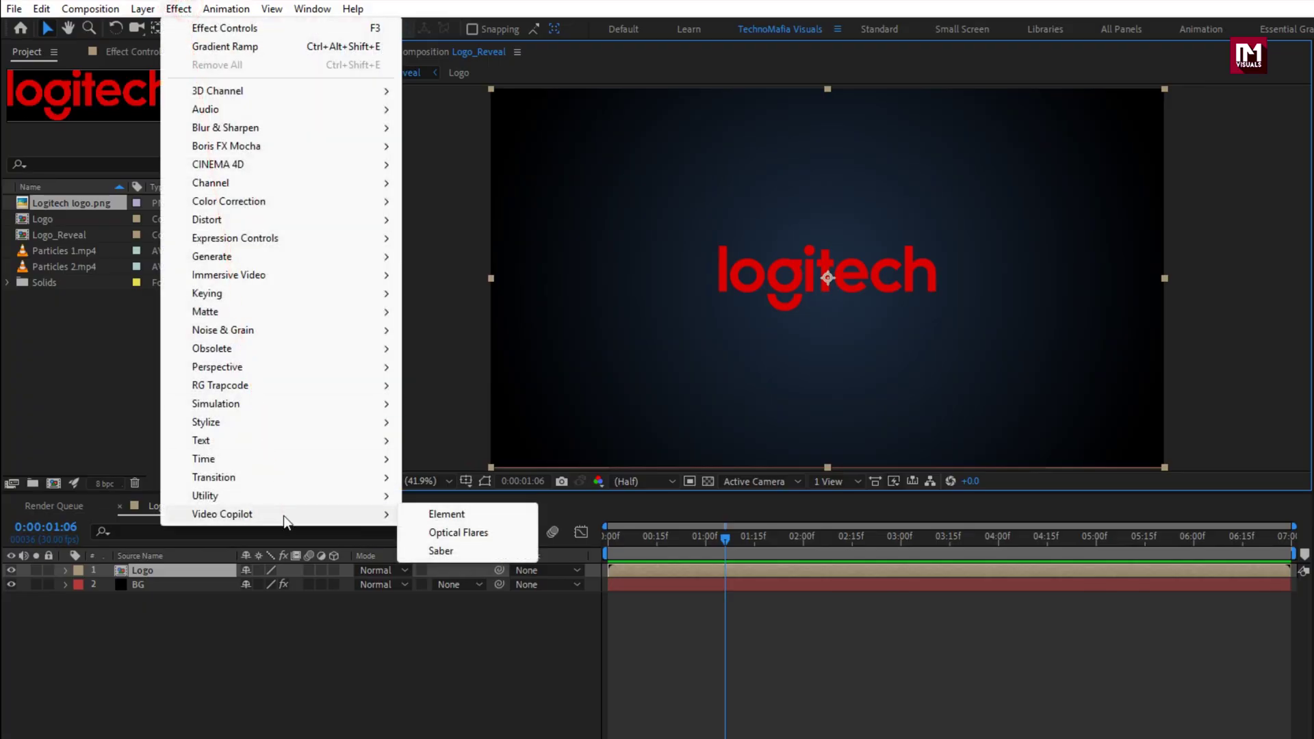
{"action": "left_click", "coordinate": [441, 551]}
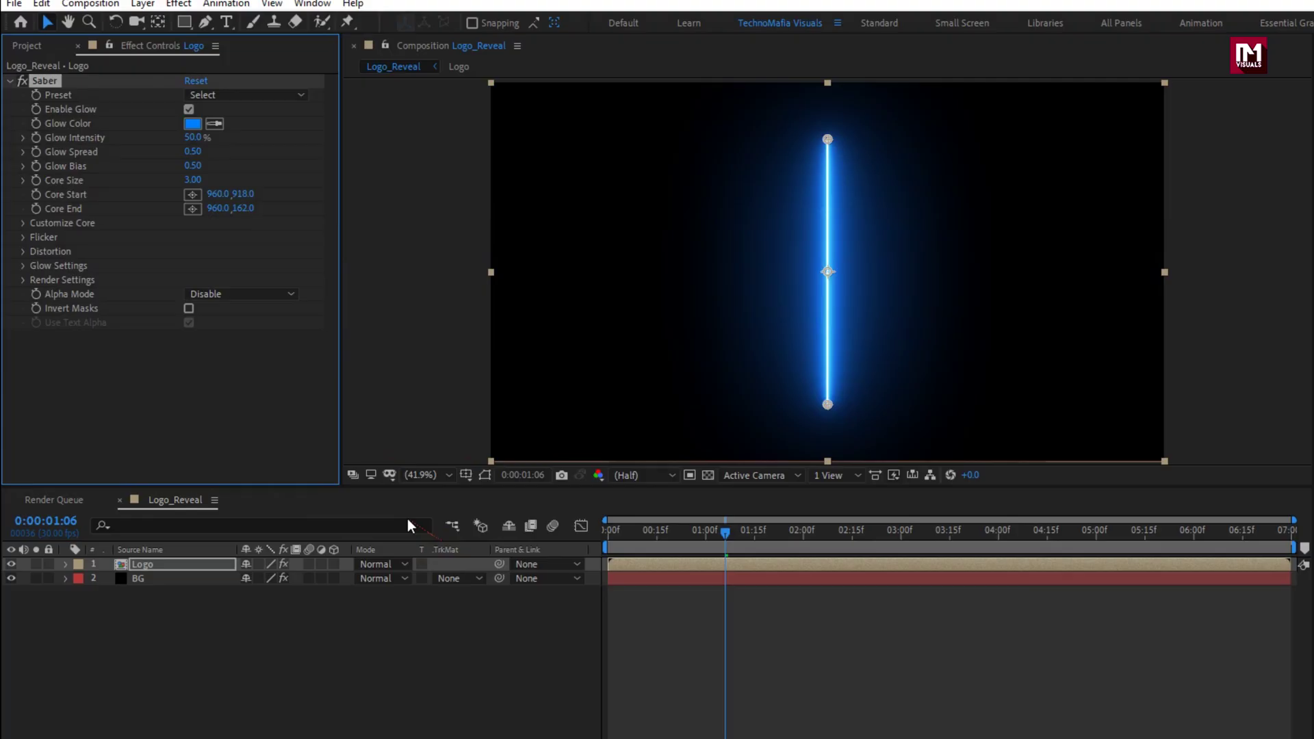
{"action": "left_click", "coordinate": [26, 211]}
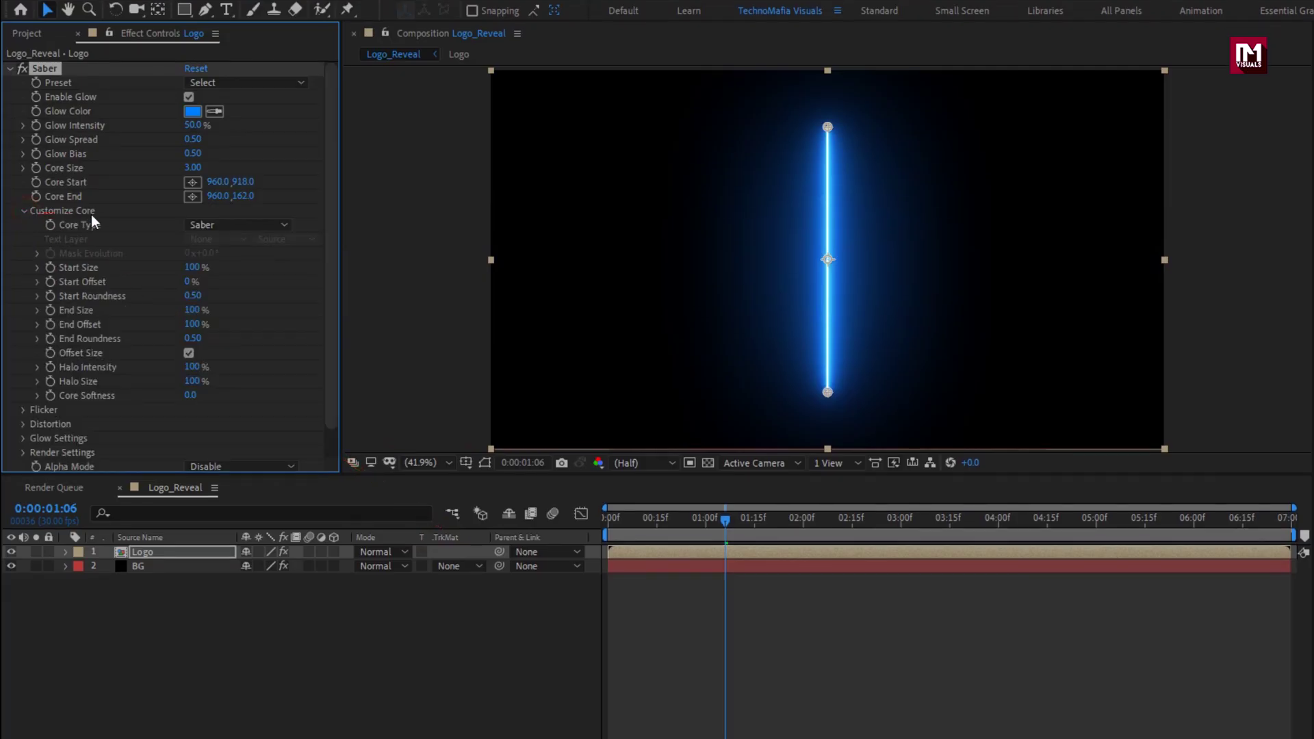
{"action": "left_click", "coordinate": [218, 224]}
{"action": "left_click", "coordinate": [259, 261]}
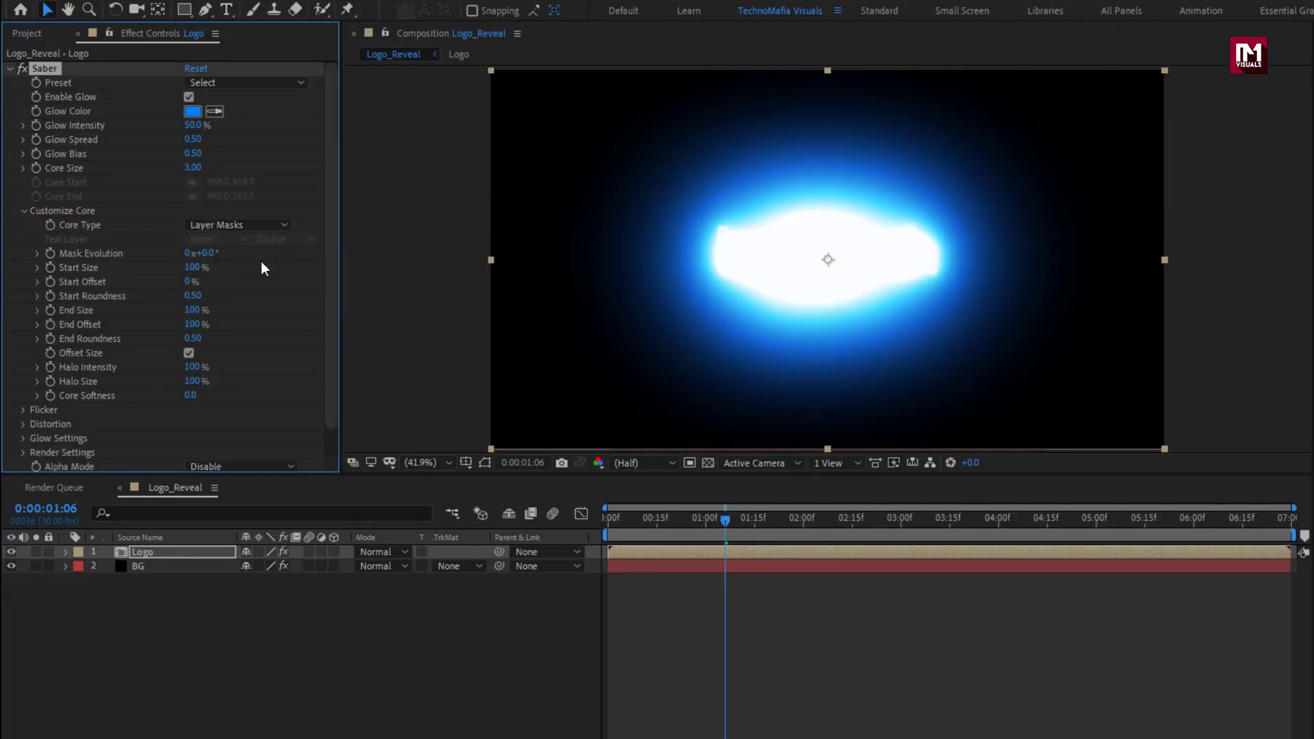
- Set Saber's Core Size to 2 and Glow Intensity to 45%
{"action": "left_click", "coordinate": [191, 165]}
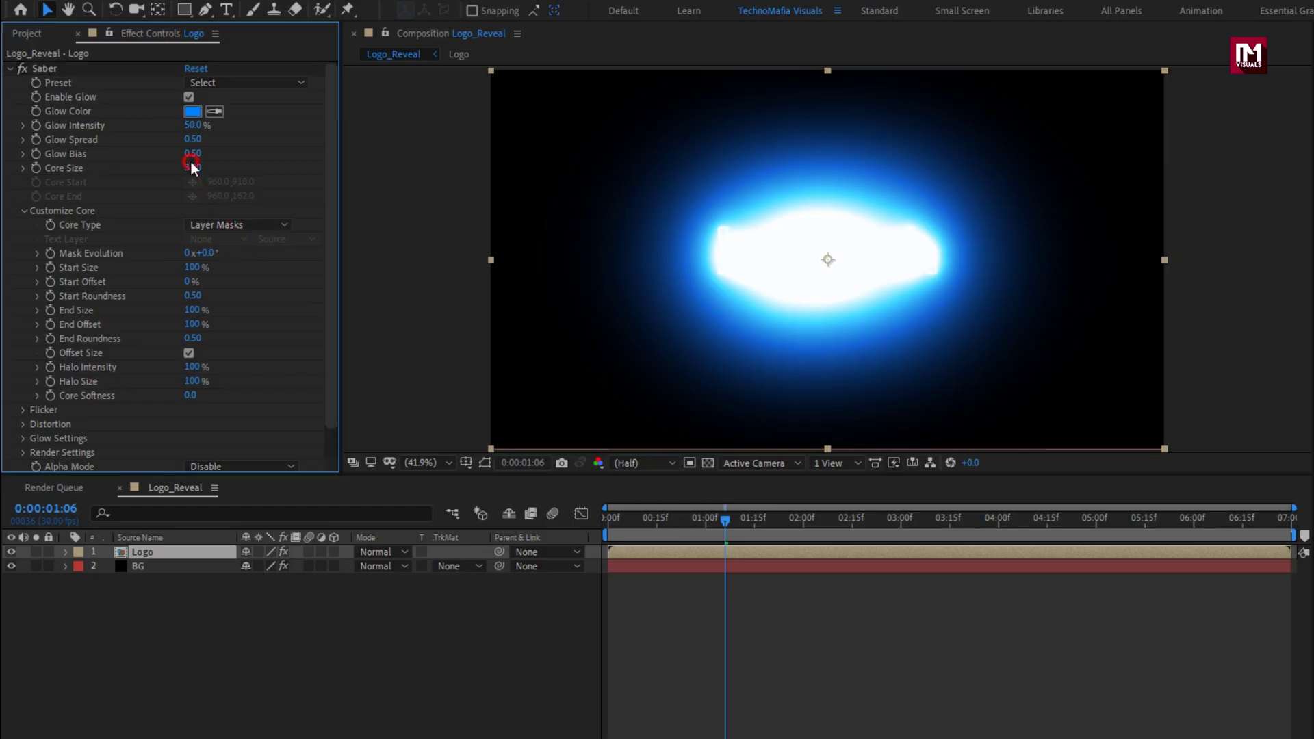
{"action": "type", "text": "2"}
{"action": "key", "text": "Return"}
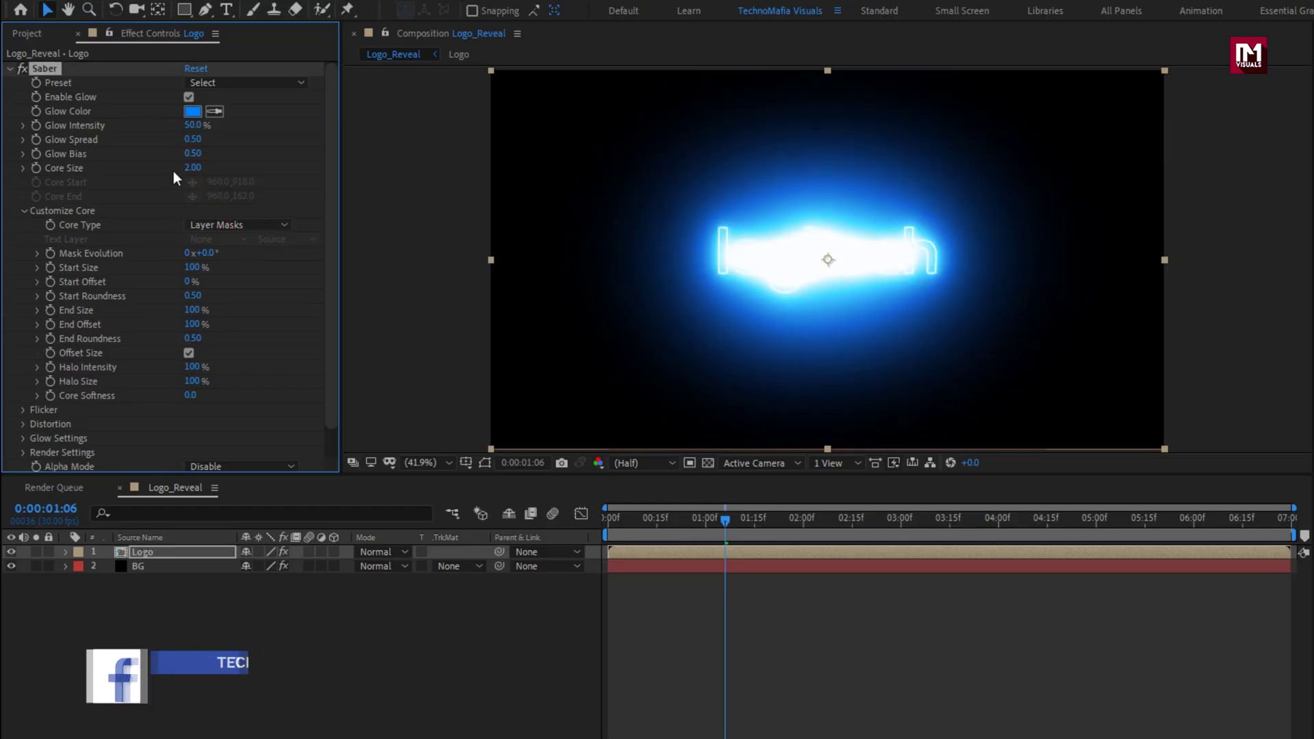
{"action": "left_click", "coordinate": [191, 126]}
{"action": "type", "text": "45"}
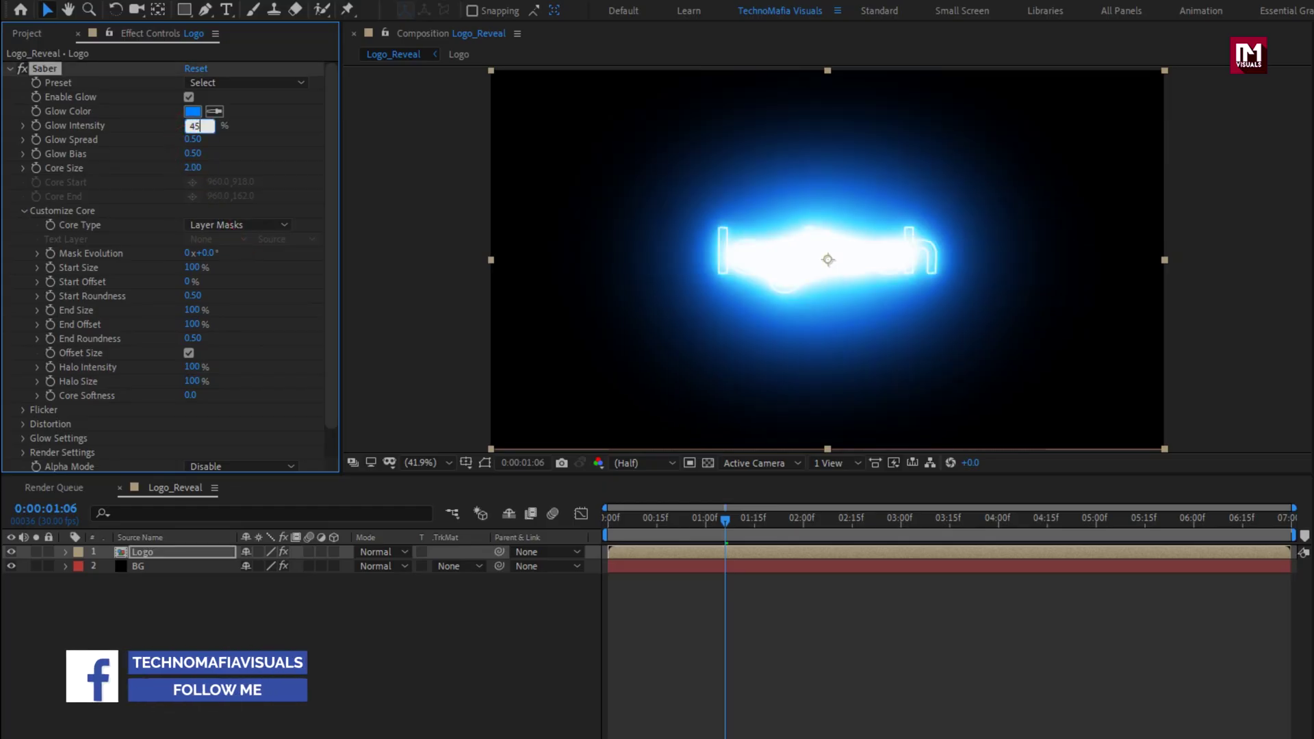
{"action": "key", "text": "Return"}
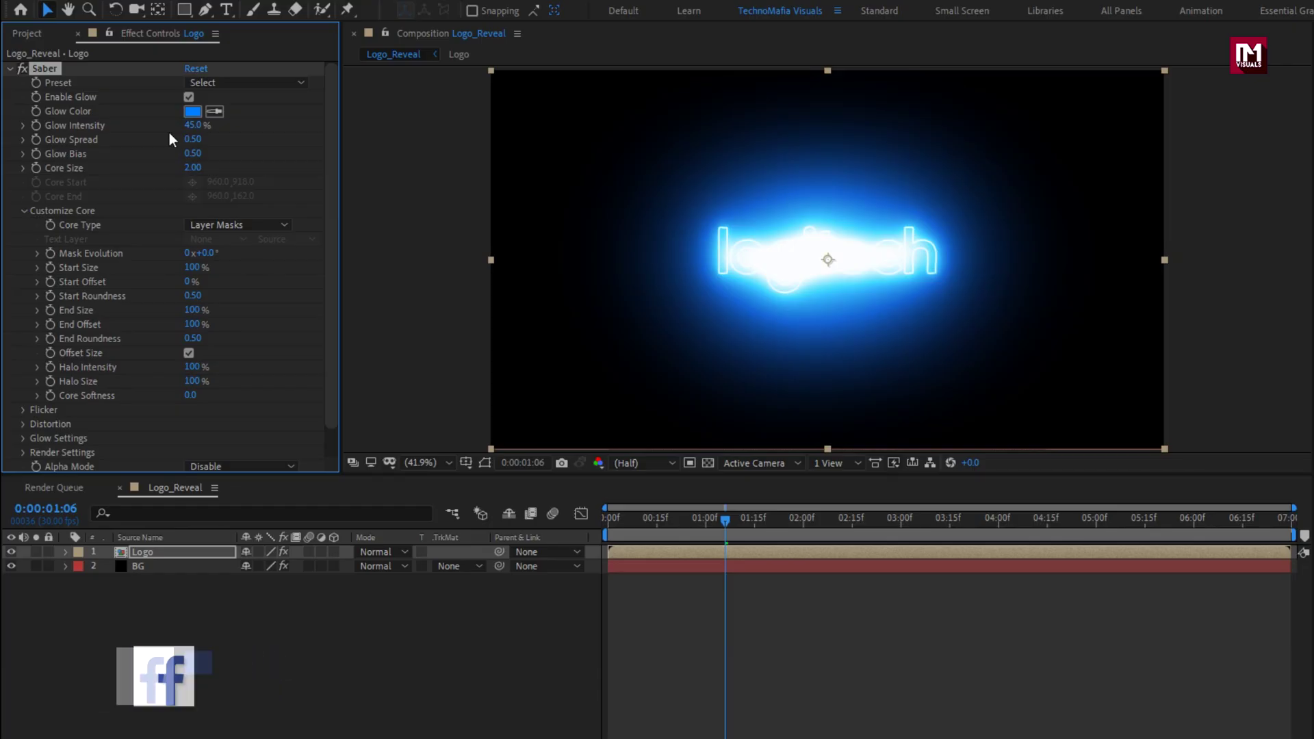
- Keyframe Saber's Start Offset at 100% at 0:00:00:00 and 75% at 0:00:01:15
{"action": "left_click", "coordinate": [611, 518]}
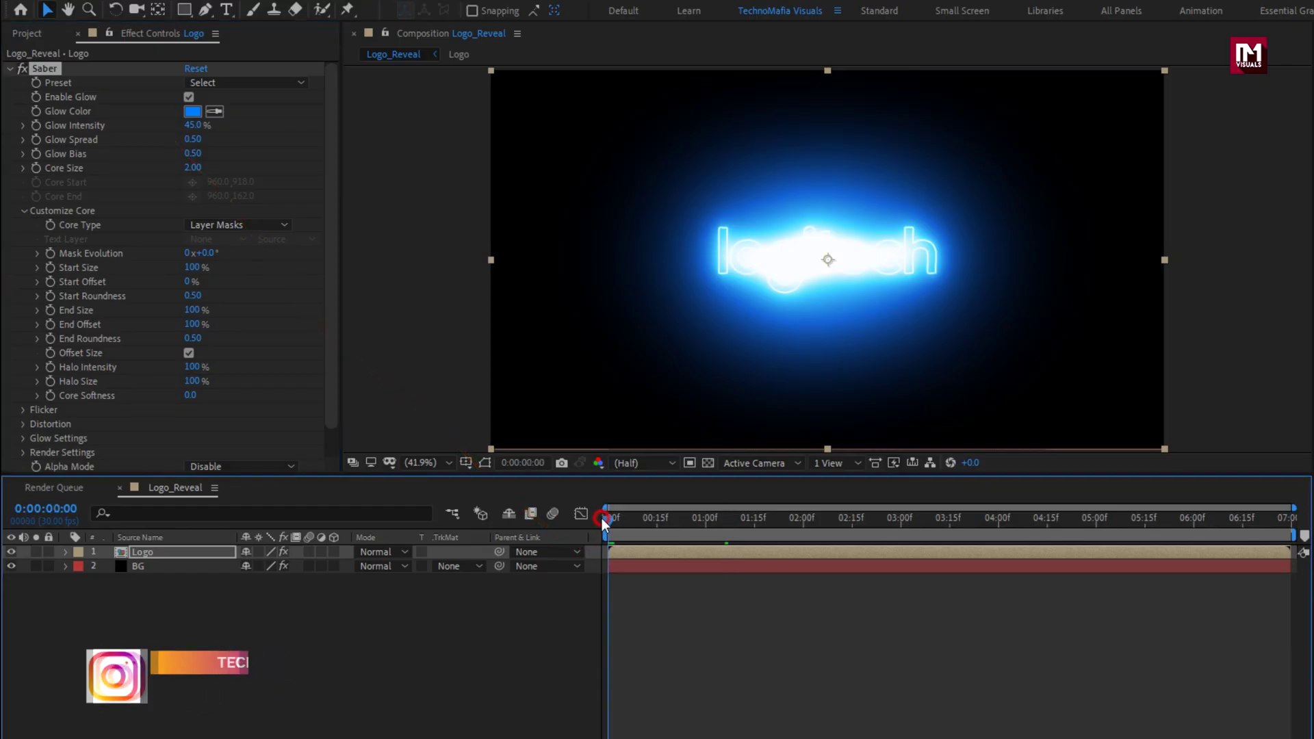
{"action": "left_click", "coordinate": [50, 282]}
{"action": "left_click", "coordinate": [186, 282]}
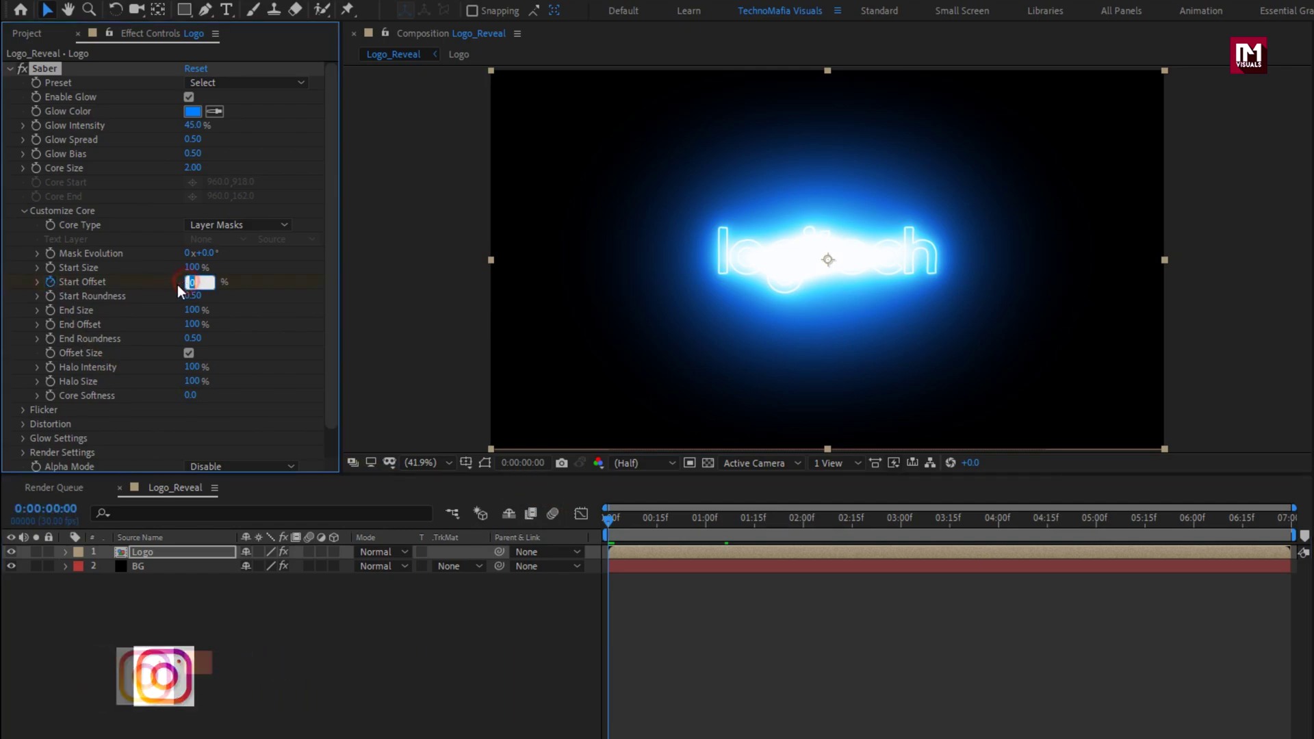
{"action": "type", "text": "100"}
{"action": "key", "text": "Return"}
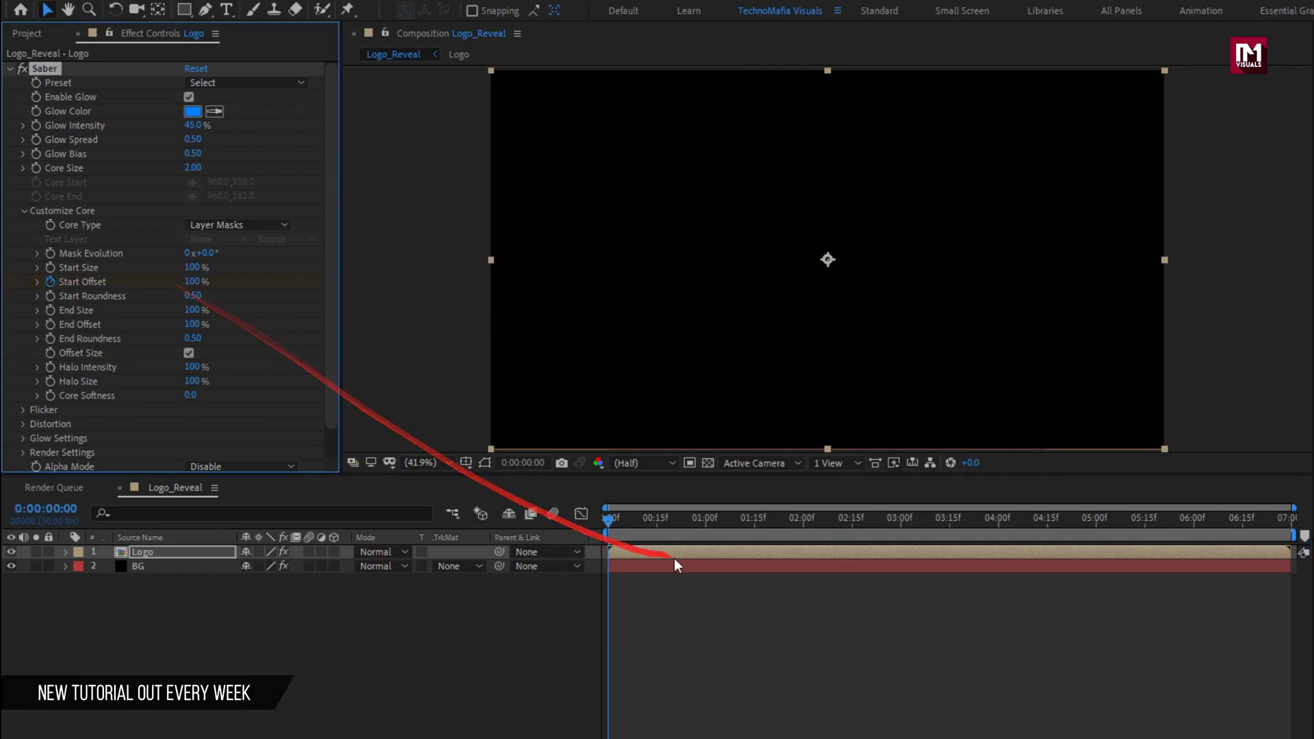
{"action": "left_click_drag", "start_coordinate": [716, 526], "coordinate": [755, 529]}
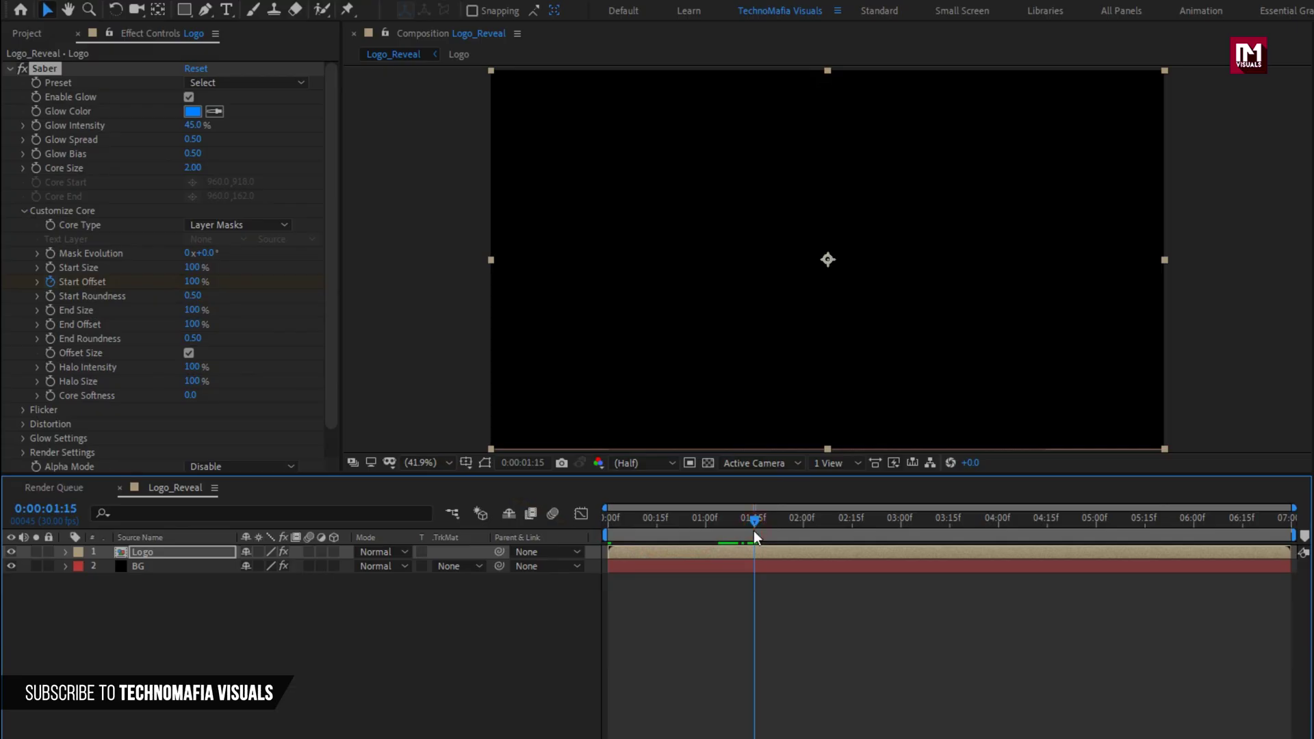
{"action": "left_click", "coordinate": [192, 282]}
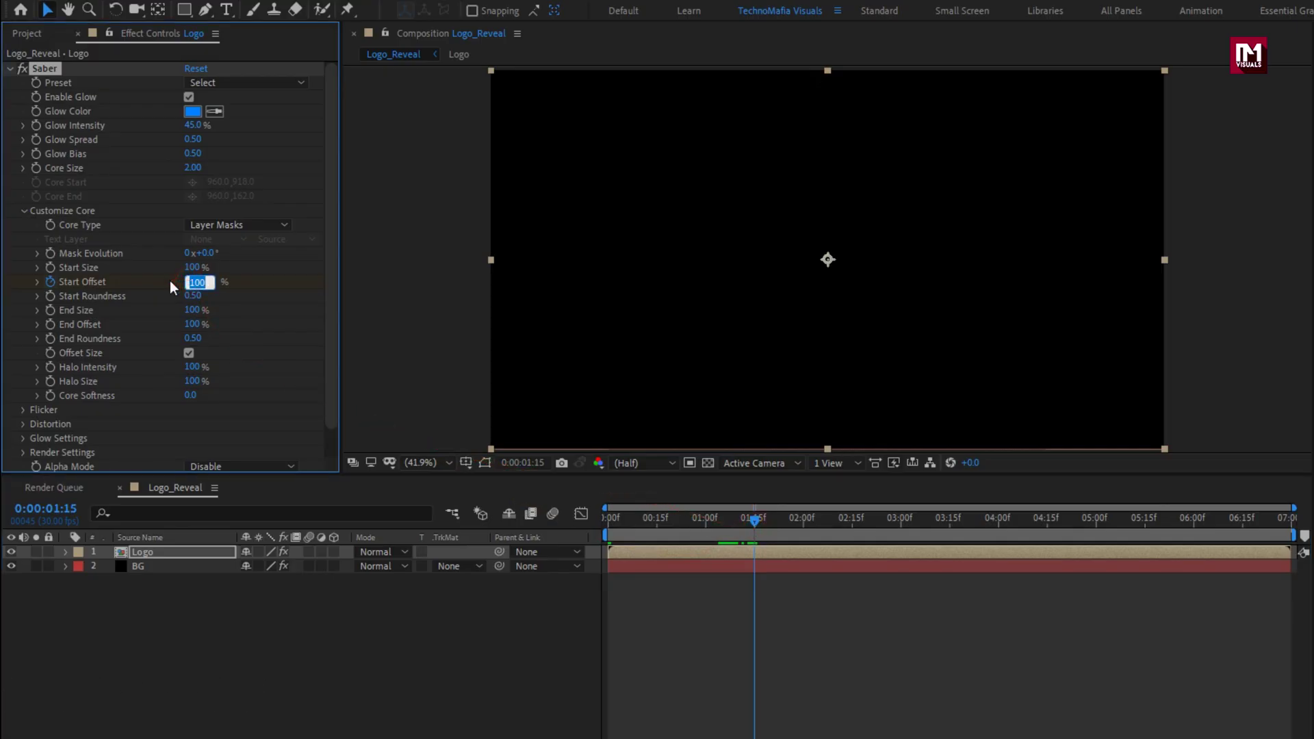
{"action": "type", "text": "75"}
{"action": "key", "text": "Return"}
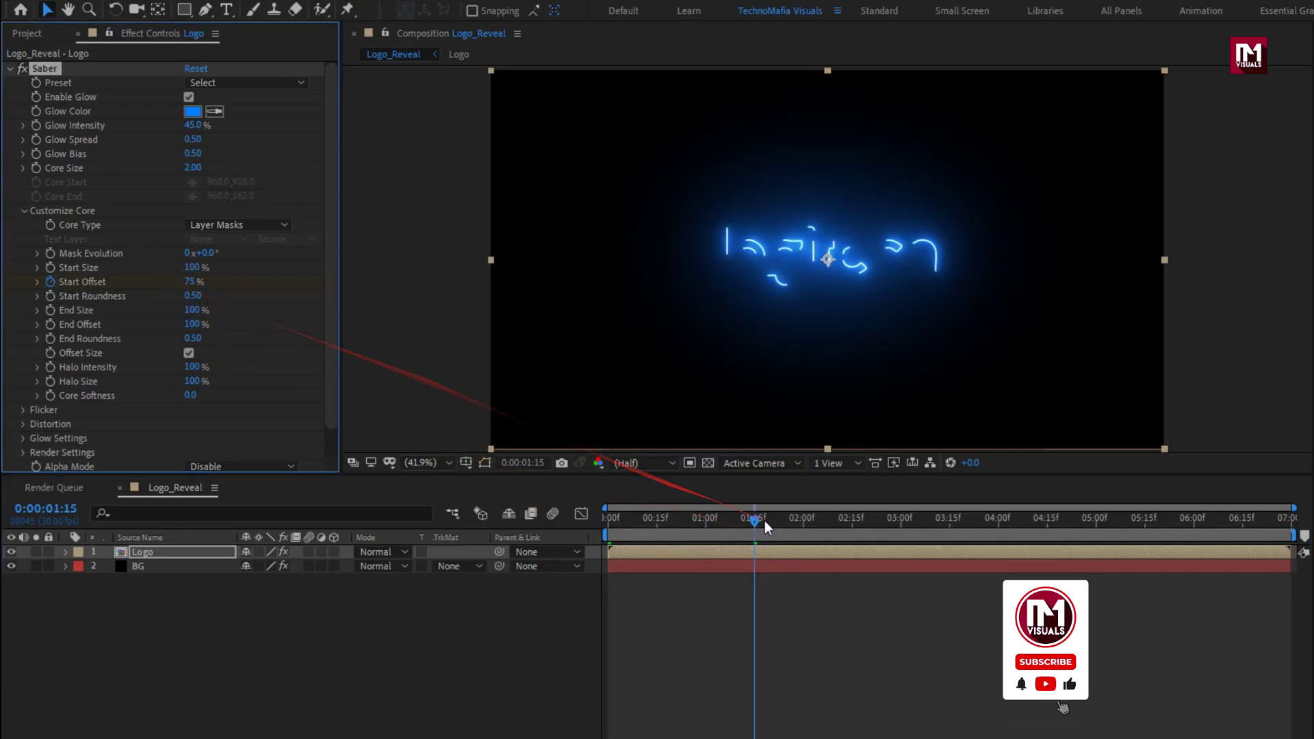
- Return Start Offset to 100% at 0:00:03:00 and preview the glowing strokes
{"action": "left_click_drag", "start_coordinate": [765, 523], "coordinate": [903, 522]}
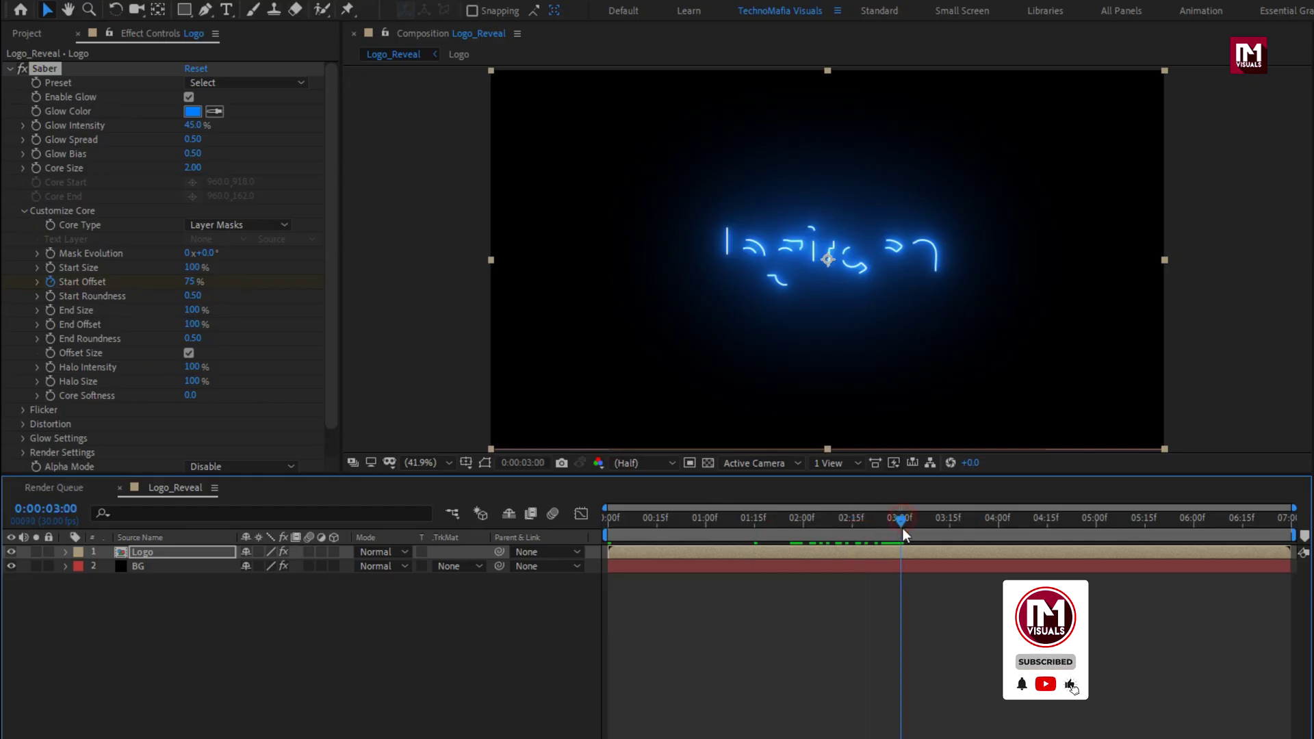
{"action": "left_click", "coordinate": [191, 282]}
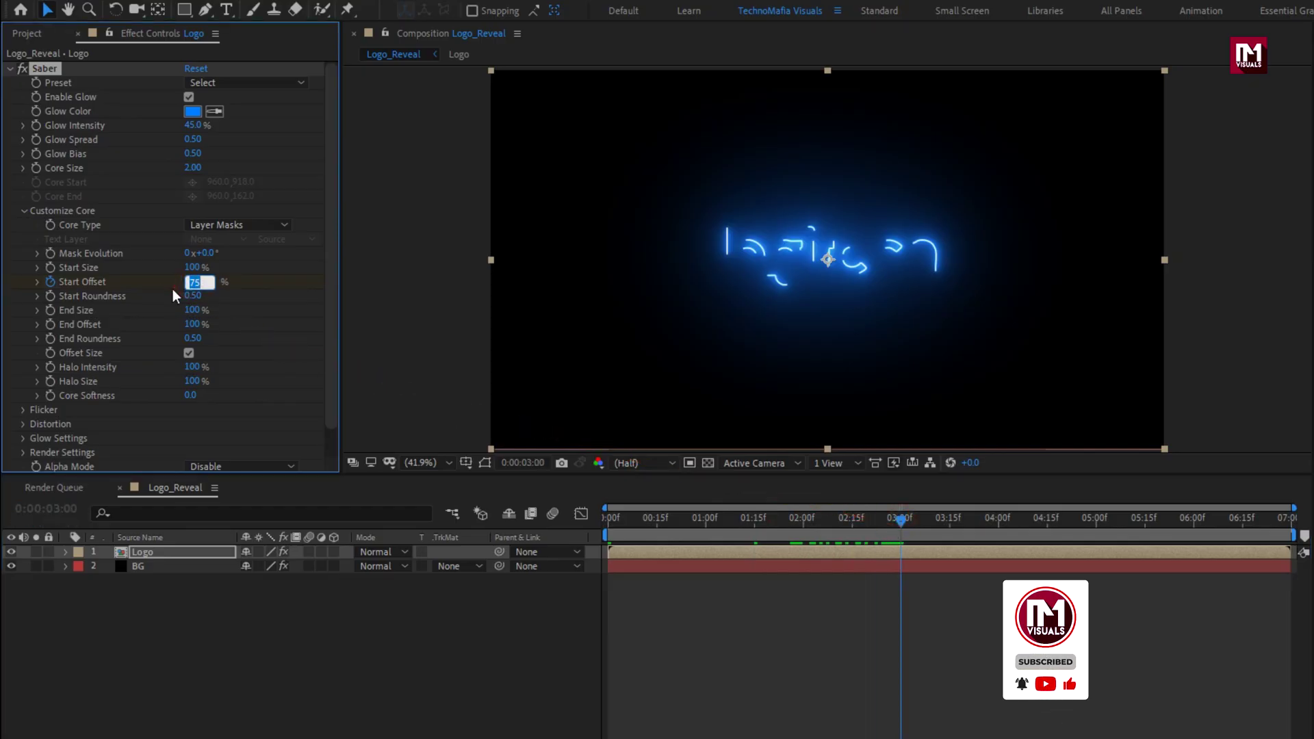
{"action": "type", "text": "100"}
{"action": "key", "text": "Return"}
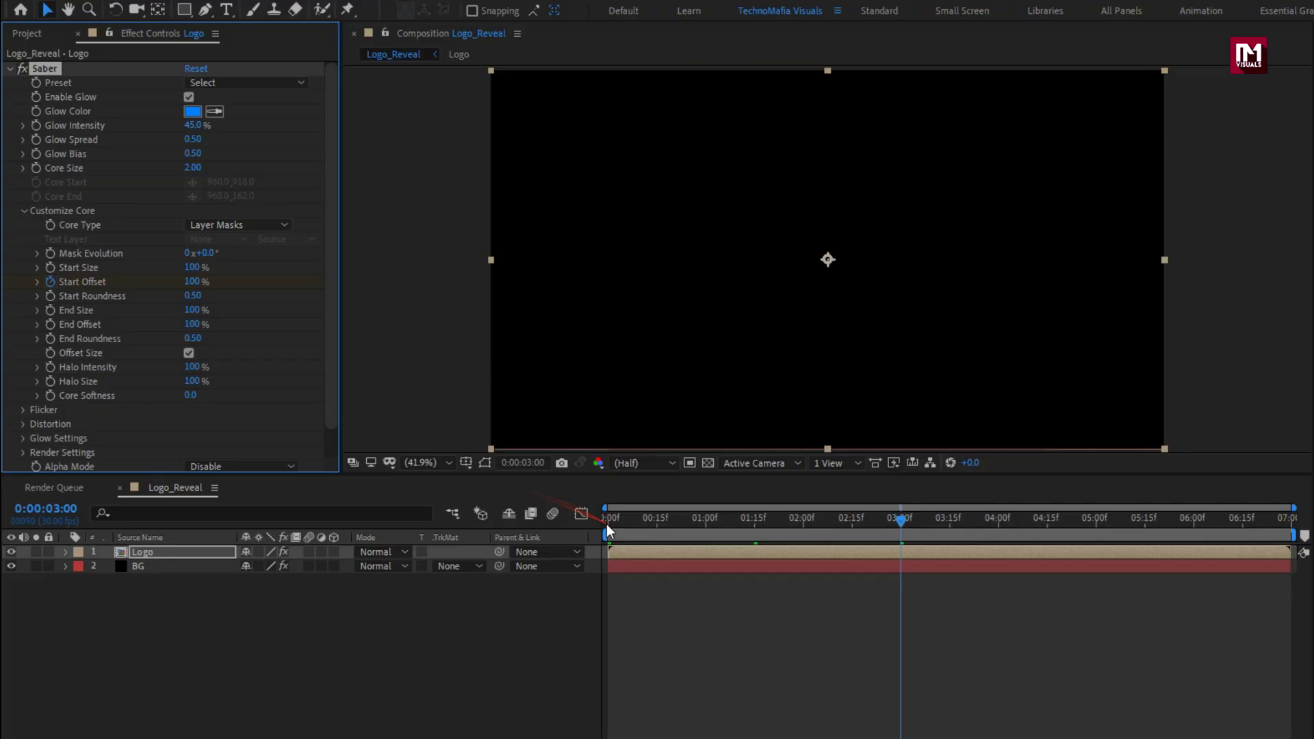
{"action": "left_click_drag", "start_coordinate": [608, 532], "coordinate": [895, 531]}
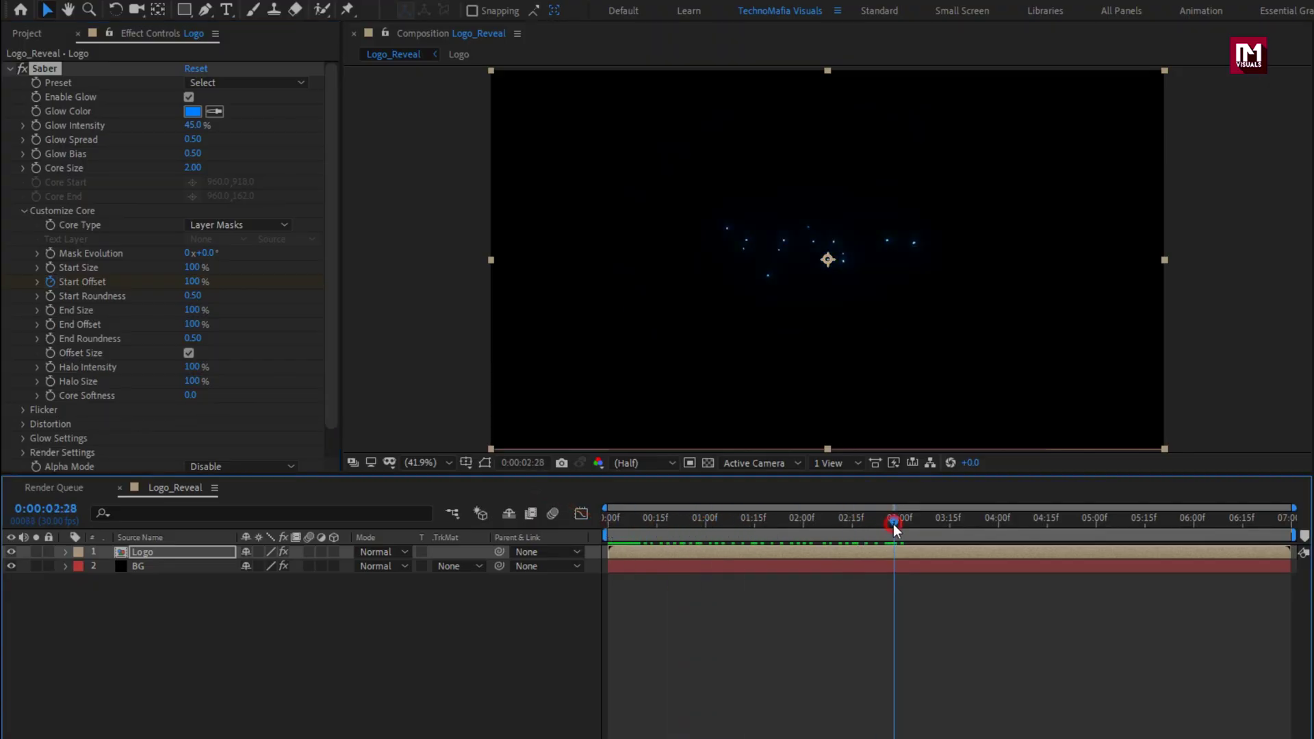
- Keyframe Saber's Mask Evolution from 0x+0.0° at the start to -1x+0.0° at 0:00:03:00, previewing the draw-on
{"action": "left_click", "coordinate": [185, 312]}
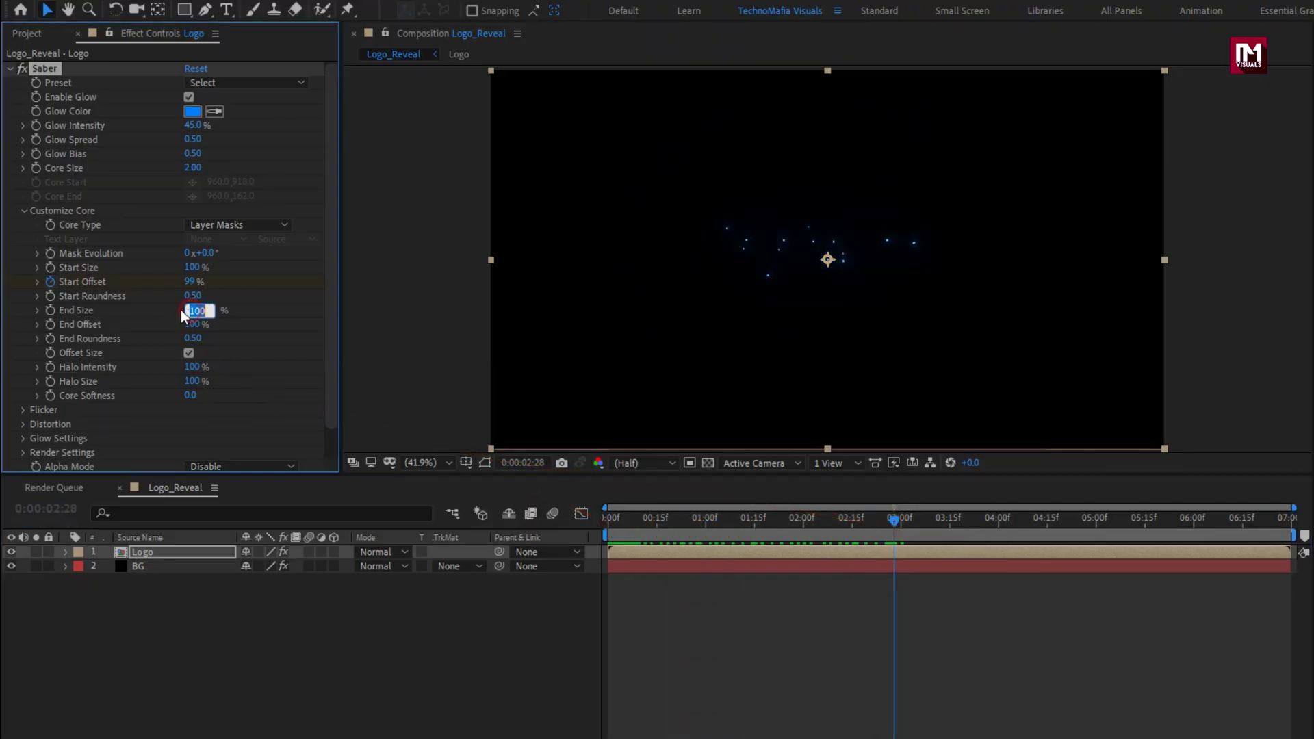
{"action": "mouse_move", "coordinate": [607, 522]}
{"action": "left_mouse_down"}
{"action": "mouse_move", "coordinate": [816, 523]}
{"action": "mouse_move", "coordinate": [581, 522]}
{"action": "left_mouse_up"}
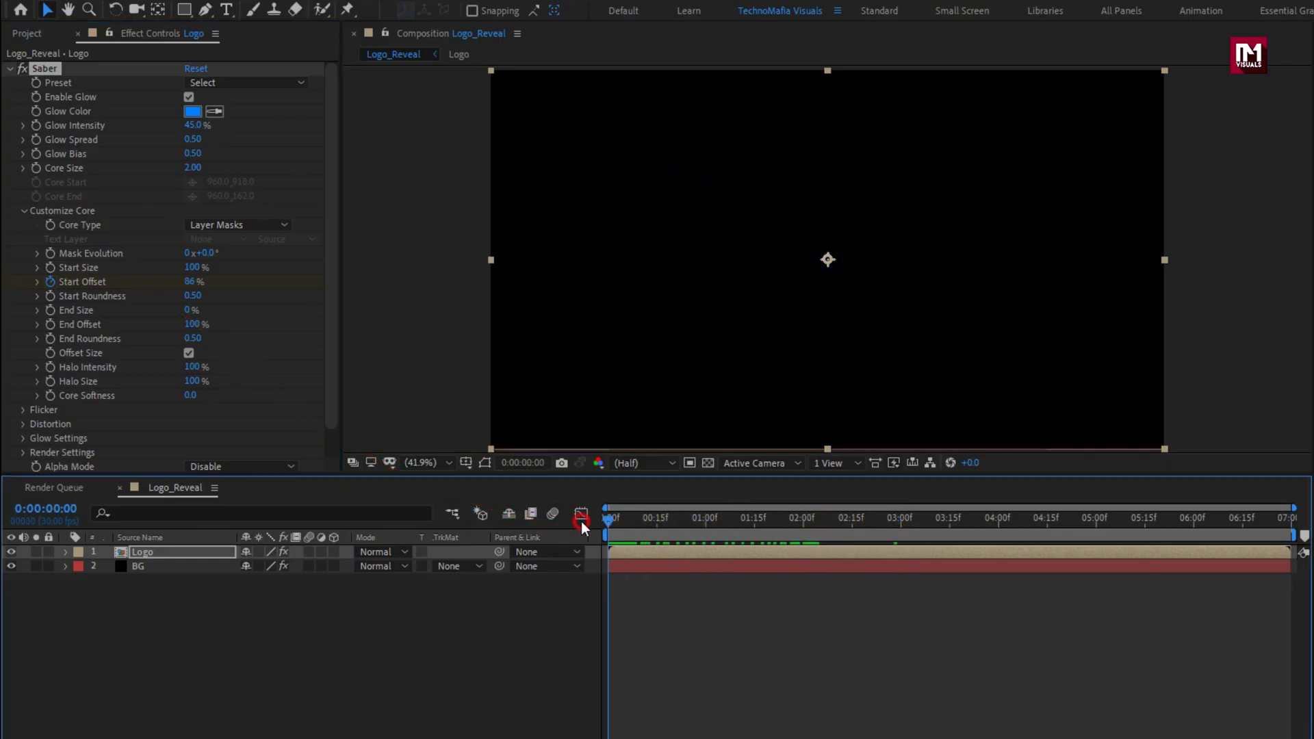
{"action": "left_click", "coordinate": [50, 253]}
{"action": "left_click_drag", "start_coordinate": [625, 520], "coordinate": [901, 529]}
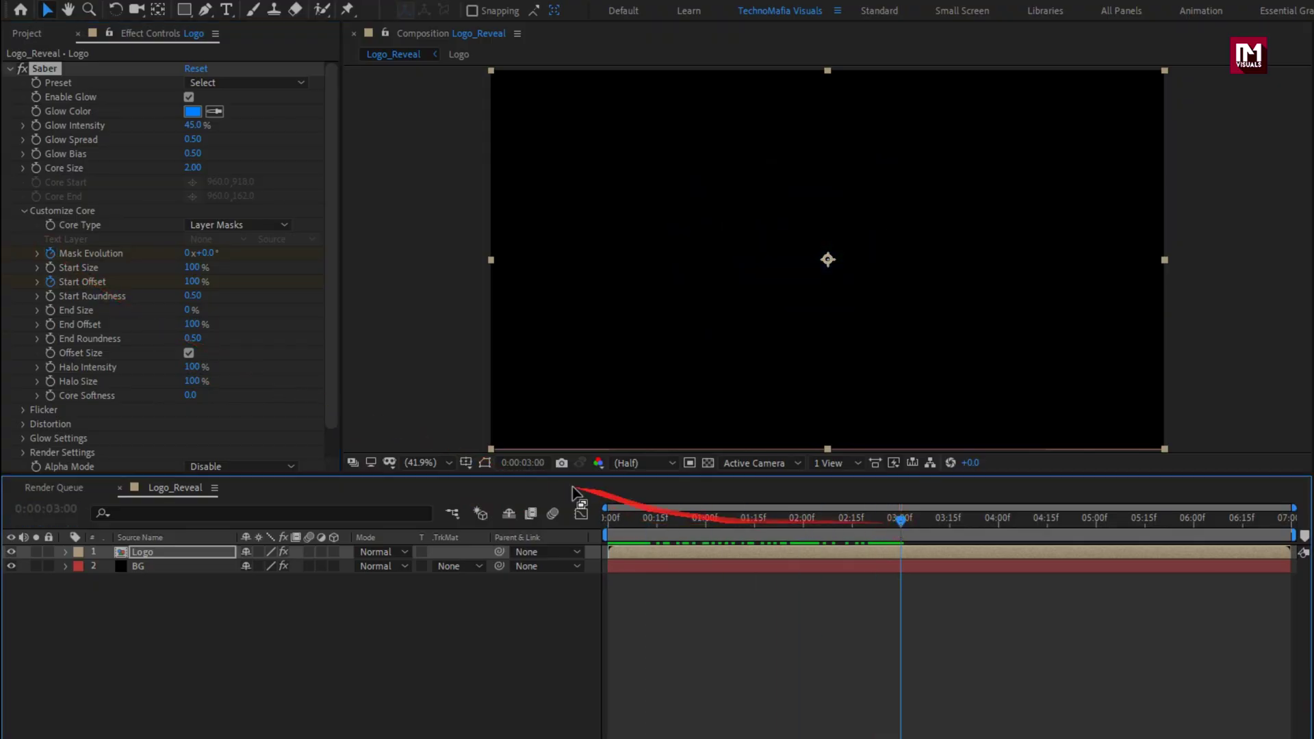
{"action": "left_click", "coordinate": [204, 253]}
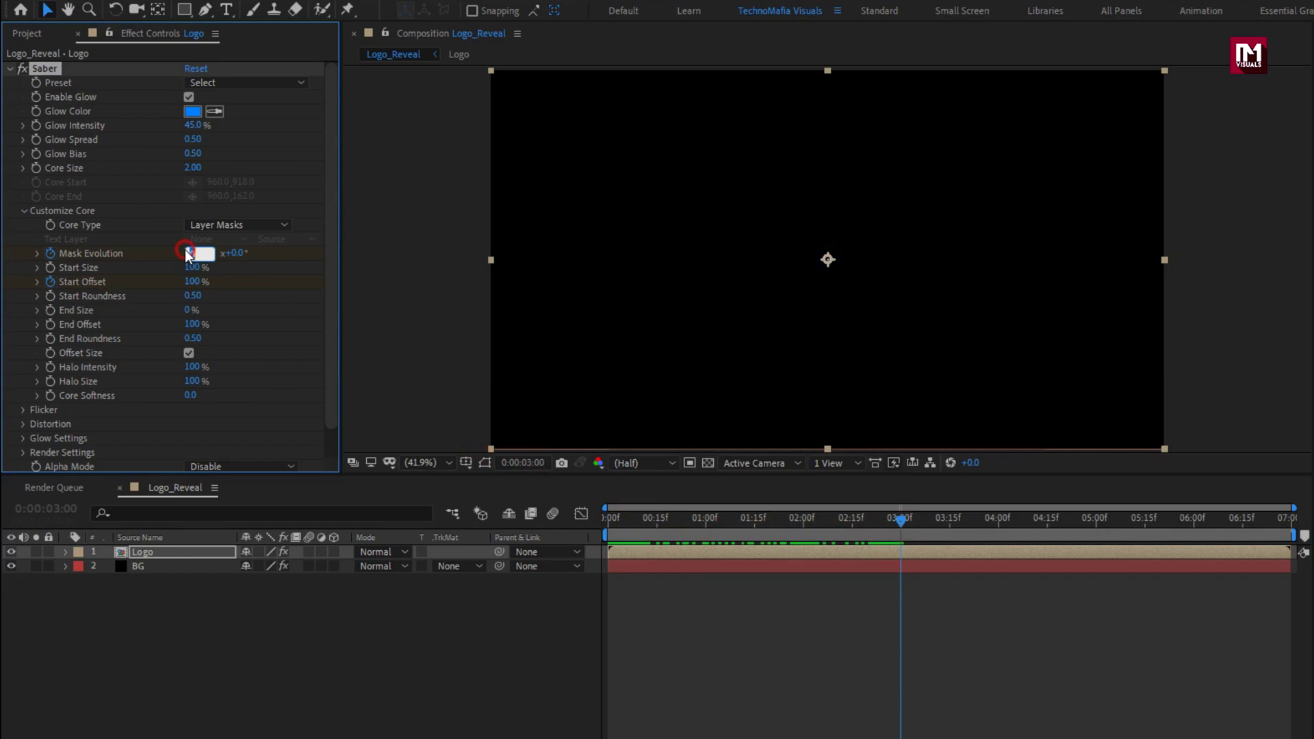
{"action": "type", "text": "-1"}
{"action": "key", "text": "Return"}
{"action": "mouse_move", "coordinate": [610, 523]}
{"action": "left_mouse_down"}
{"action": "mouse_move", "coordinate": [901, 519]}
{"action": "mouse_move", "coordinate": [630, 519]}
{"action": "mouse_move", "coordinate": [825, 516]}
{"action": "left_mouse_up"}
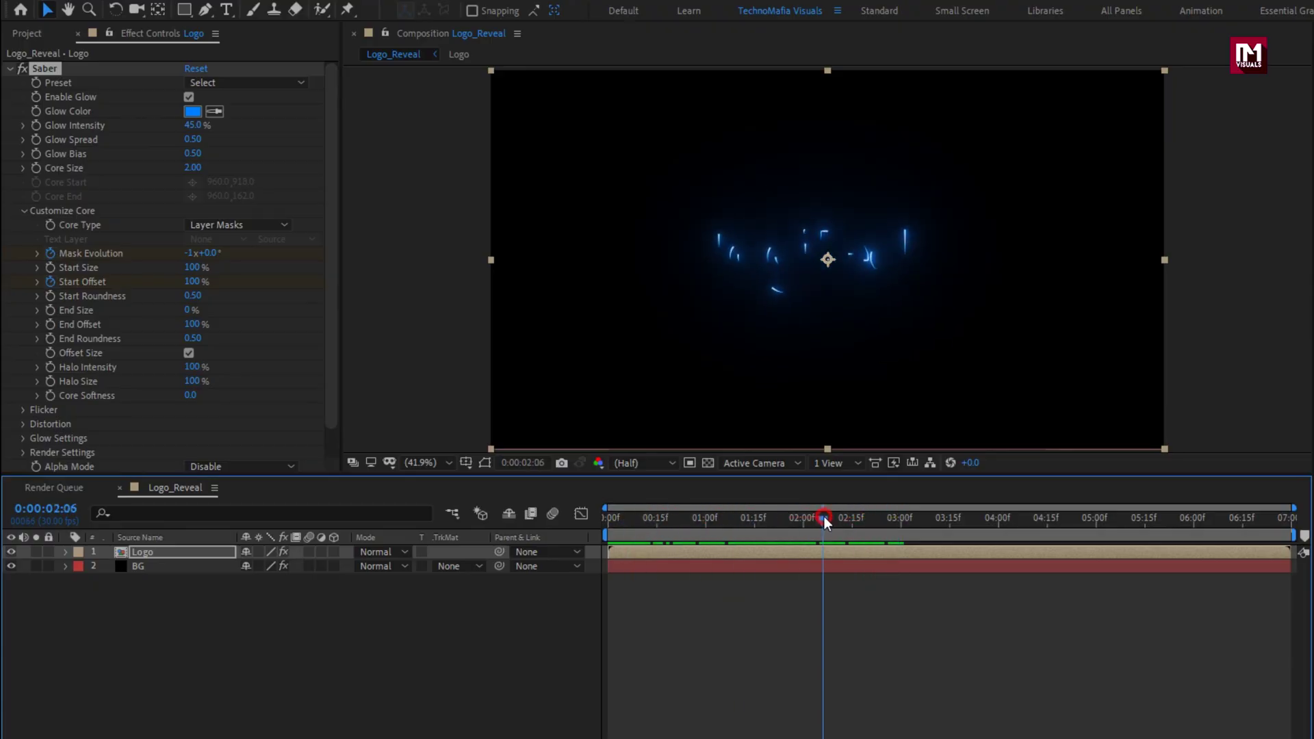
- Apply Easy Ease to the Logo layer's Mask Evolution and Start Offset keyframes at 0:00:03:00
{"action": "key", "text": "u"}
{"action": "left_click", "coordinate": [138, 555]}
{"action": "key", "text": "u"}
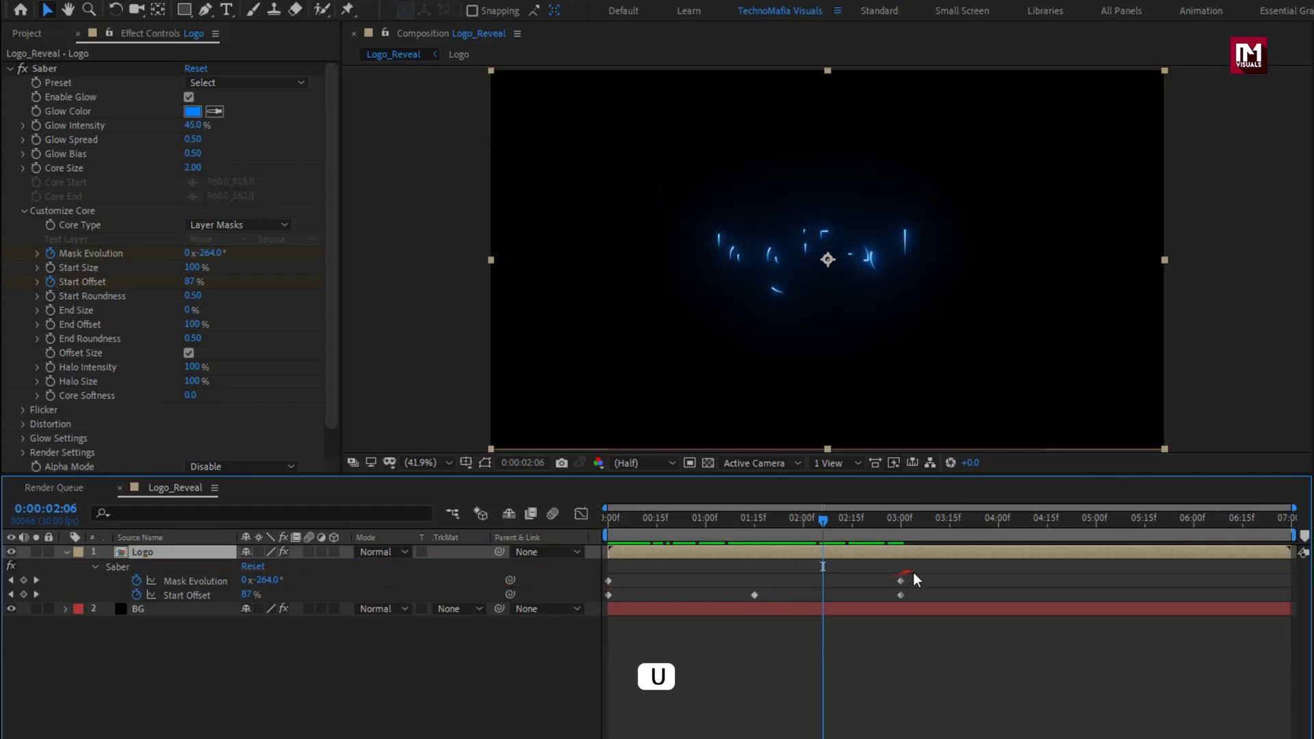
{"action": "left_click_drag", "start_coordinate": [915, 574], "coordinate": [897, 596]}
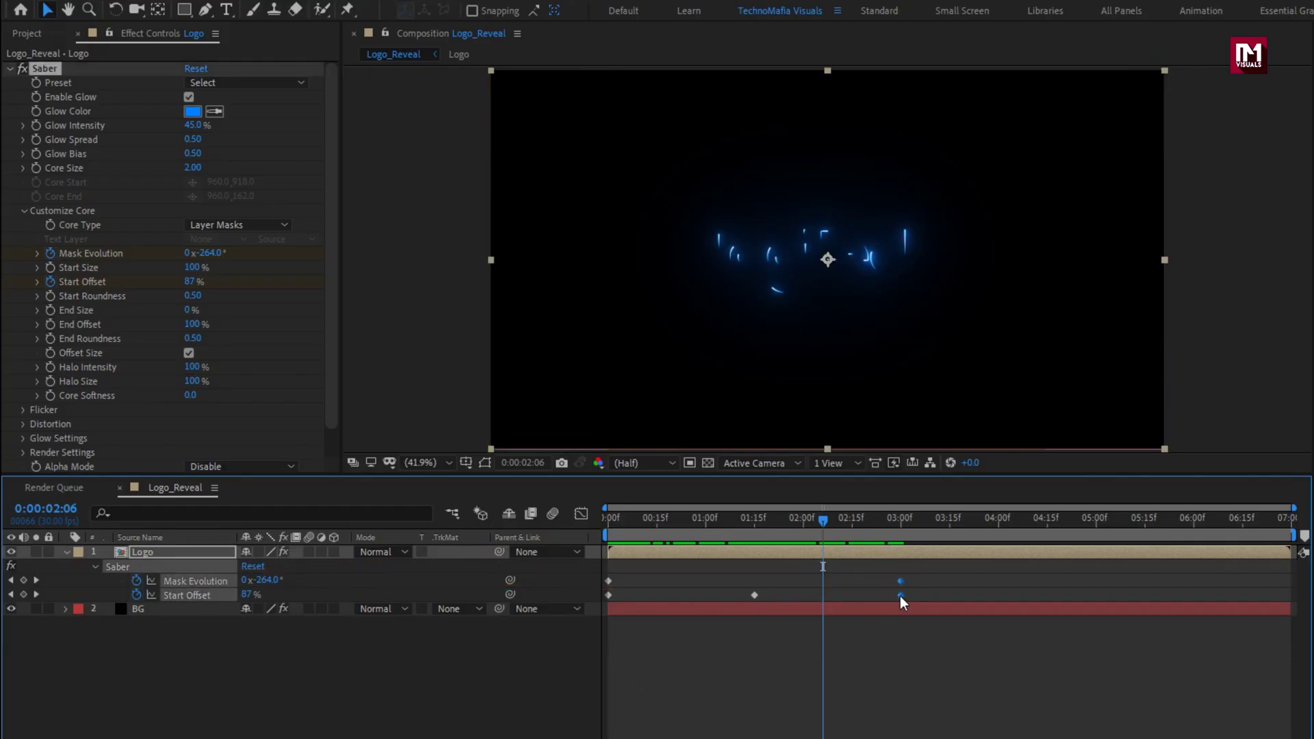
{"action": "right_click", "coordinate": [901, 595]}
{"action": "mouse_move", "coordinate": [1085, 721]}
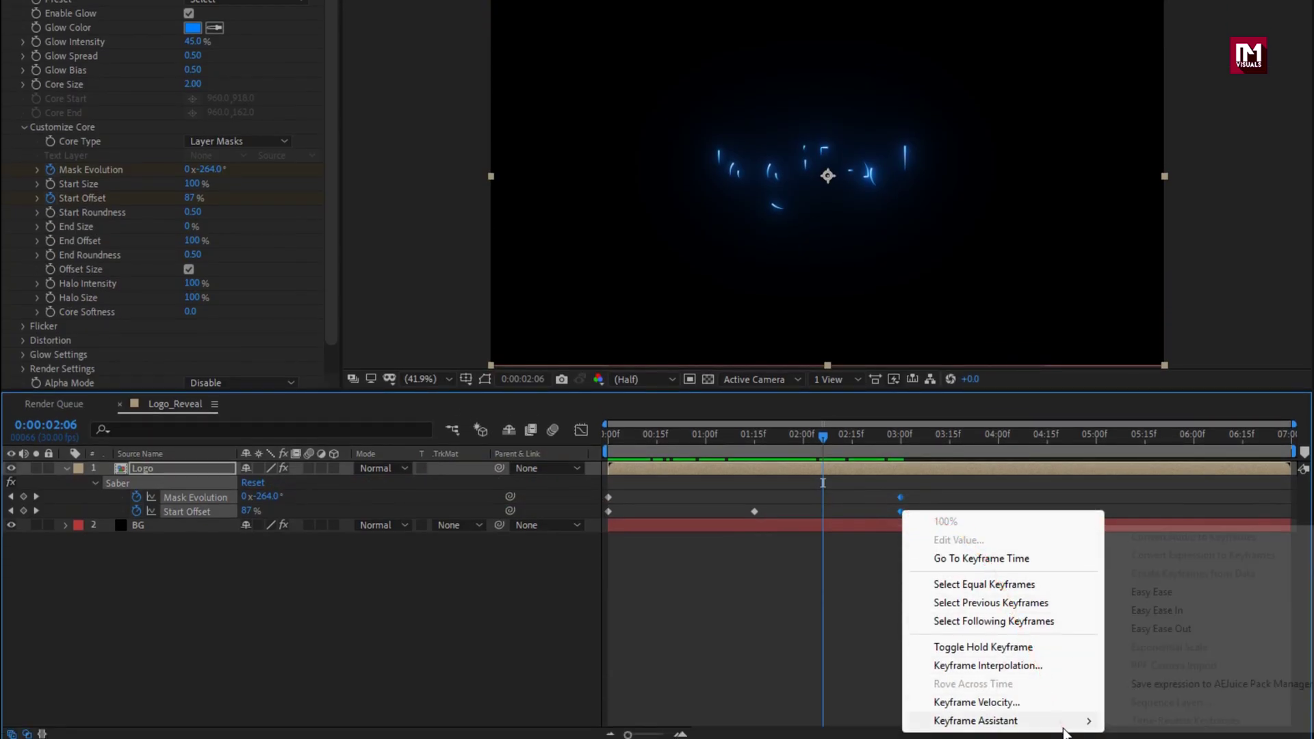
{"action": "left_click", "coordinate": [1128, 593]}
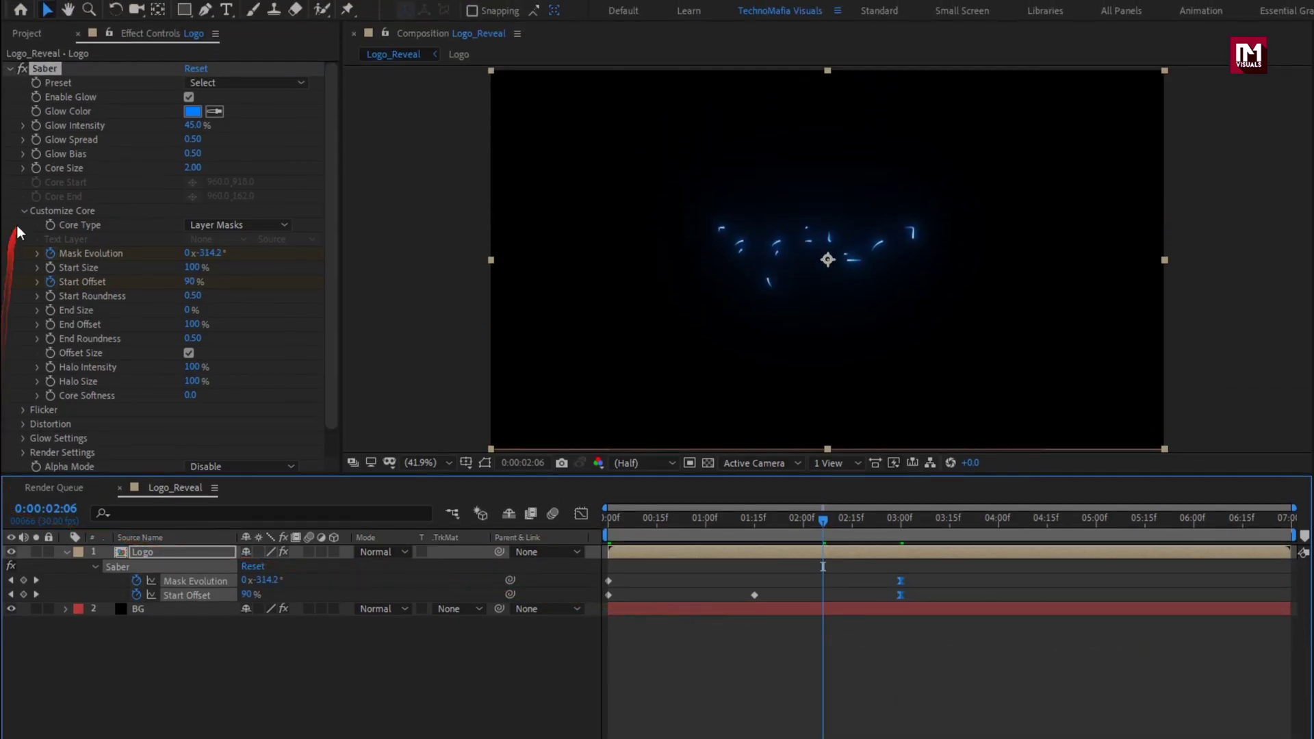
- Set Saber's Glow Distortion Amount to 18
{"action": "left_click", "coordinate": [24, 212]}
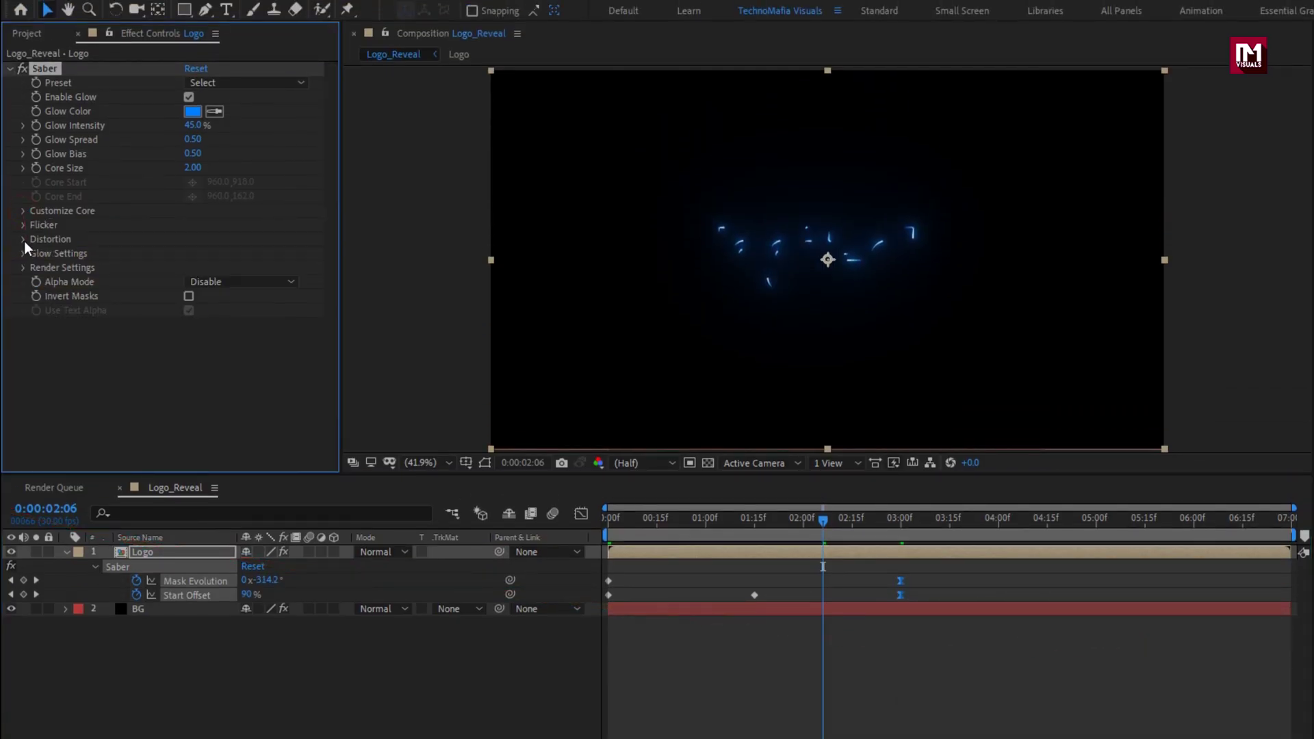
{"action": "left_click", "coordinate": [23, 240]}
{"action": "left_click", "coordinate": [37, 254]}
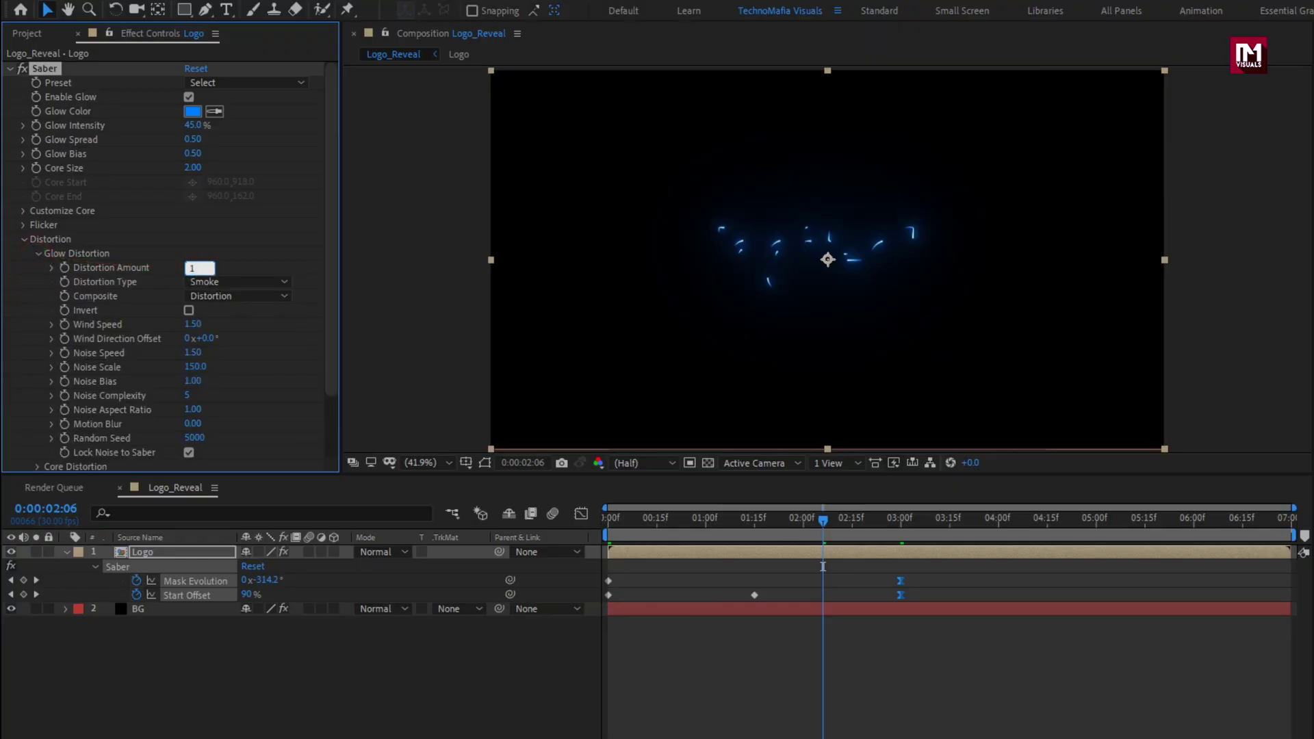
{"action": "type", "text": "18"}
{"action": "key", "text": "Return"}
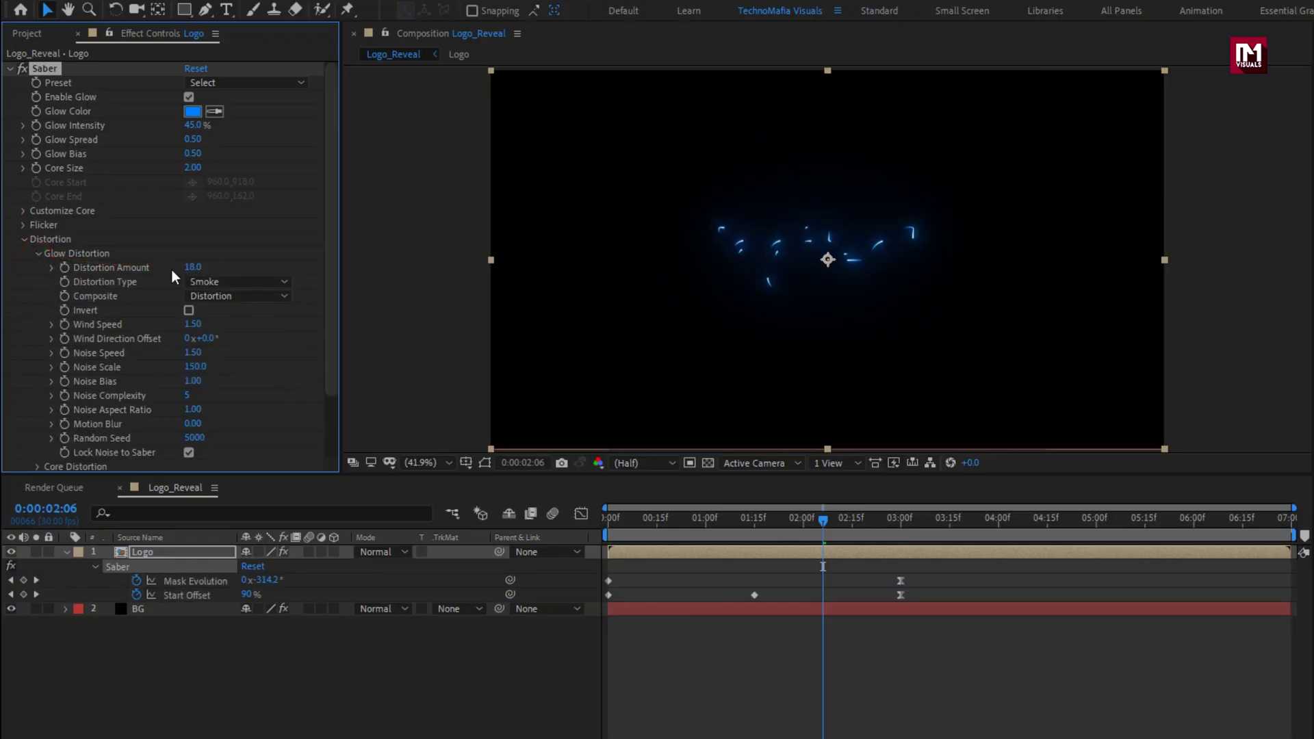
{"action": "left_click", "coordinate": [42, 256]}
{"action": "left_click", "coordinate": [39, 254]}
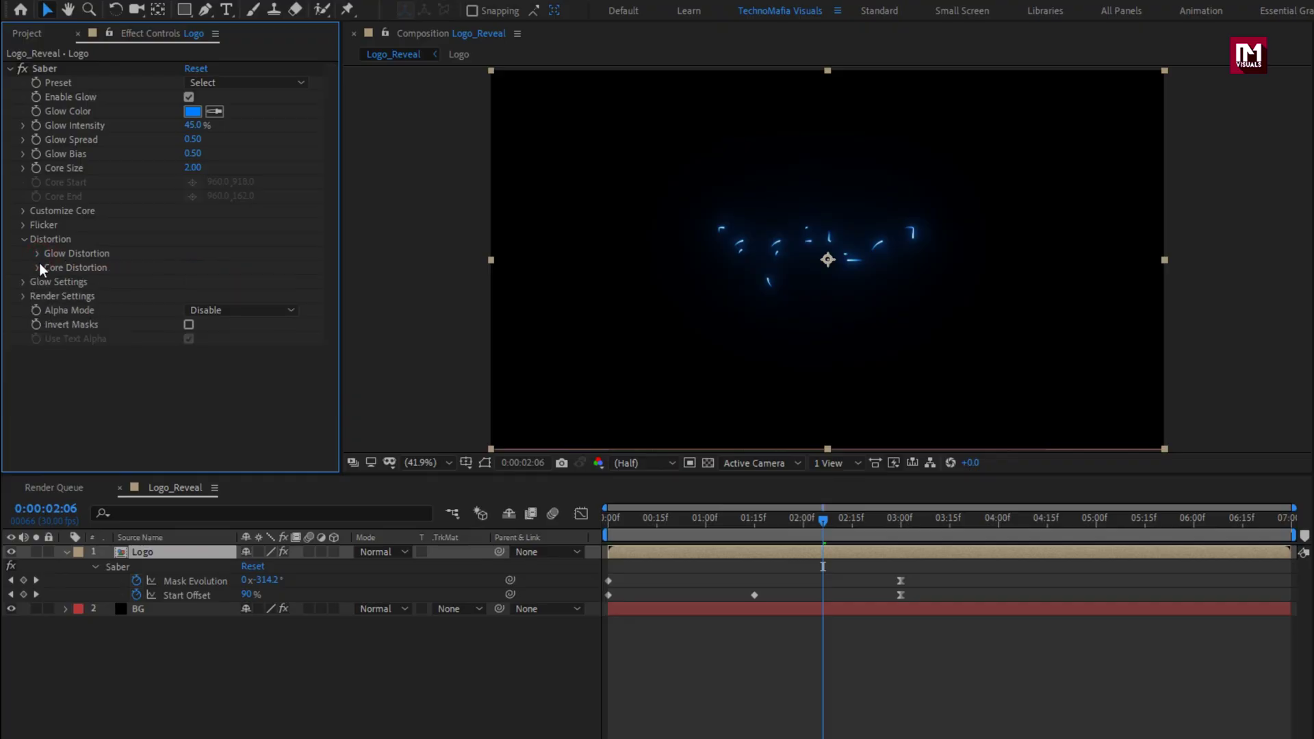
- Set Saber's Core Distortion Amount to 30 with Motion Blur 1
{"action": "left_click", "coordinate": [38, 266]}
{"action": "left_click", "coordinate": [192, 279]}
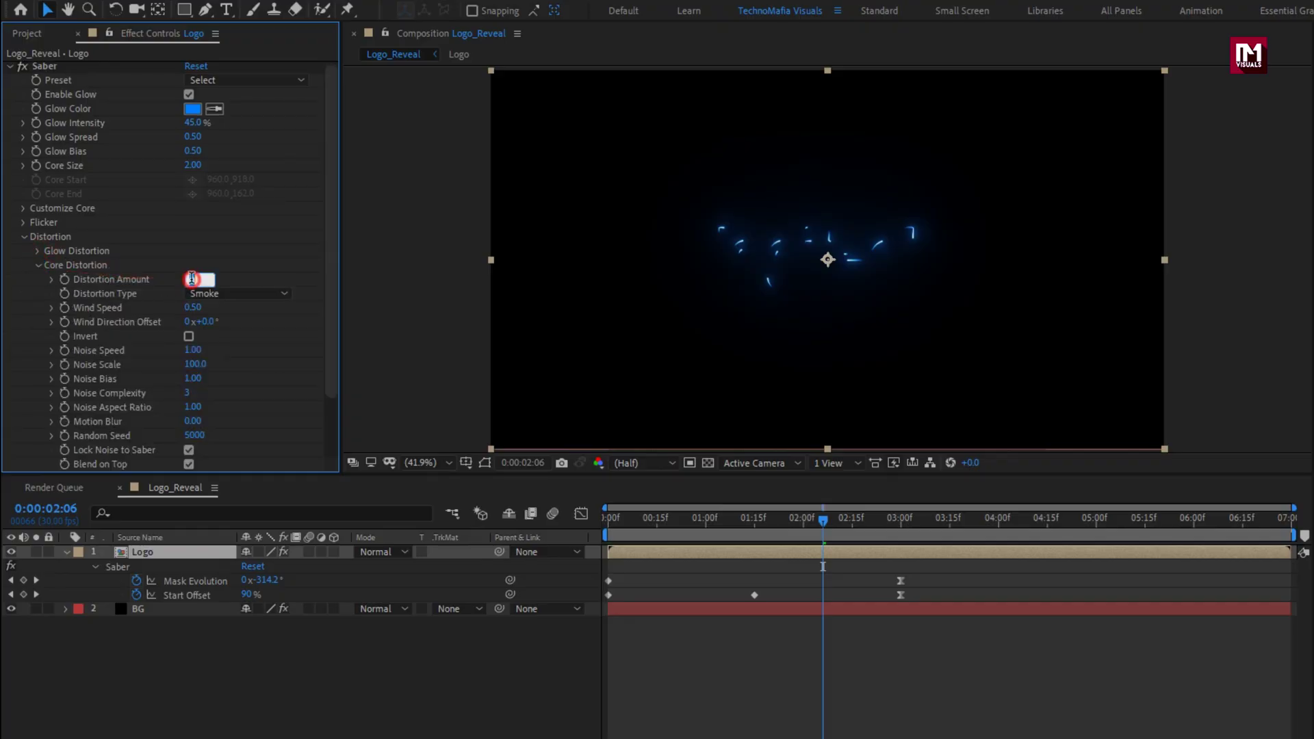
{"action": "type", "text": "40"}
{"action": "key", "text": "Return"}
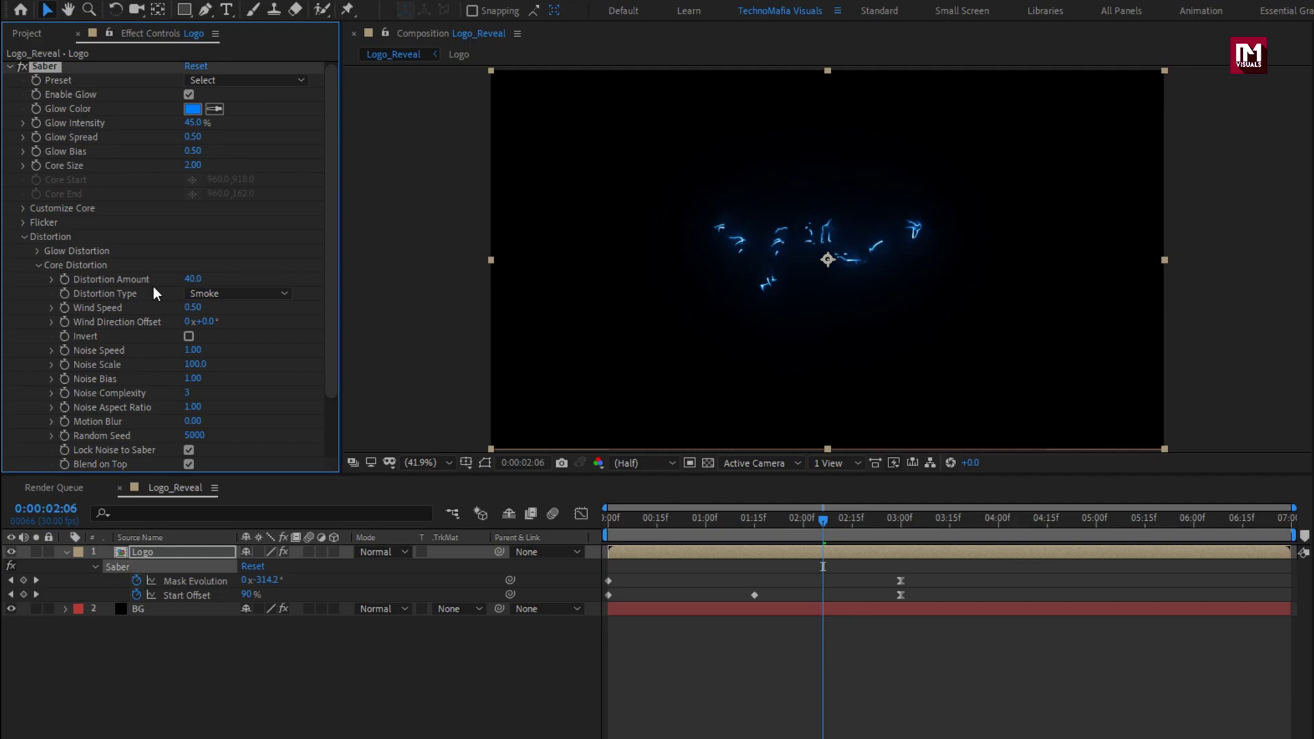
{"action": "left_click", "coordinate": [189, 420]}
{"action": "left_click_drag", "start_coordinate": [657, 532], "coordinate": [765, 529]}
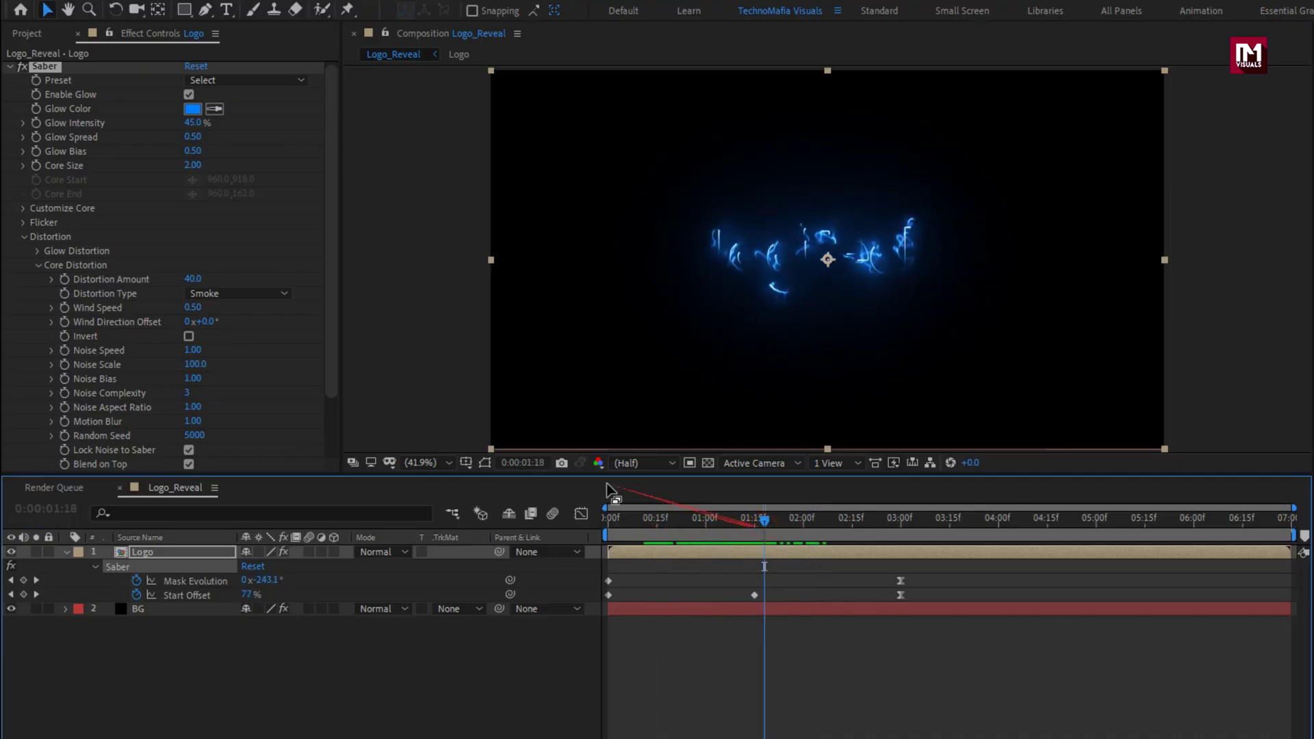
{"action": "left_click_drag", "start_coordinate": [194, 278], "coordinate": [183, 278]}
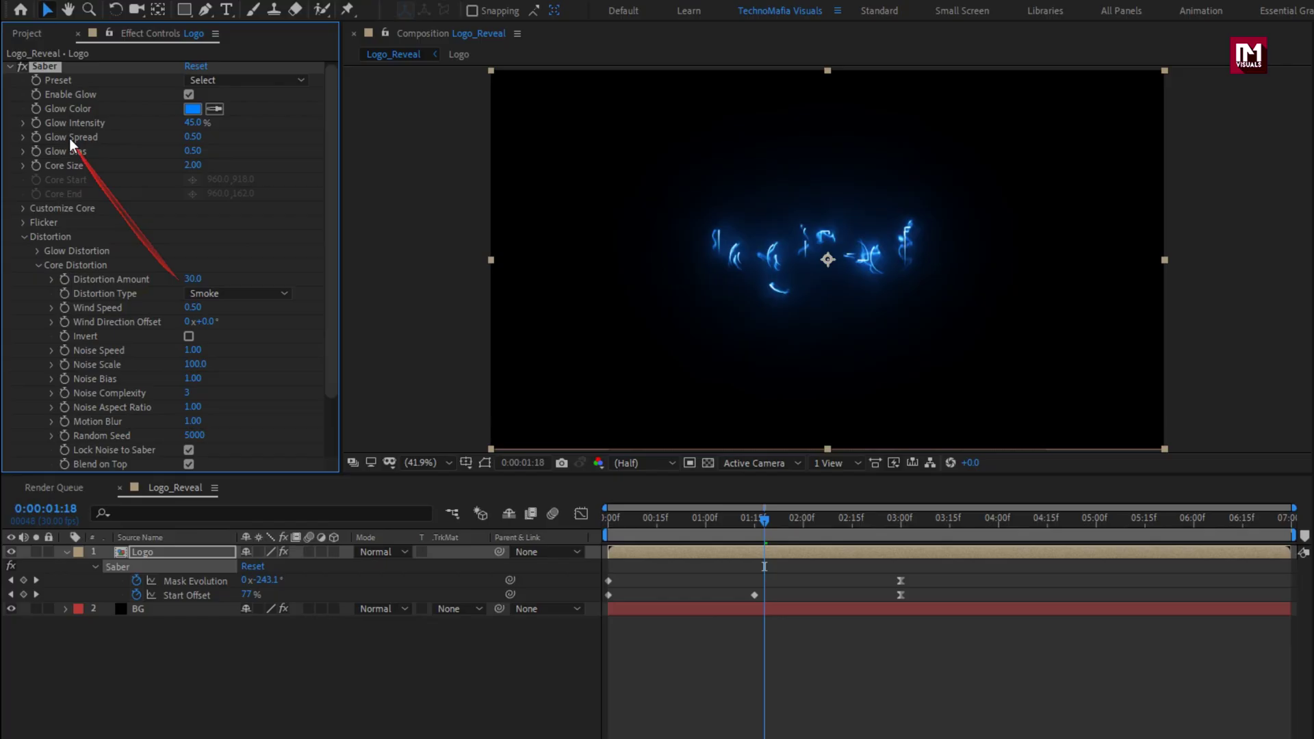
{"action": "left_click", "coordinate": [10, 67]}
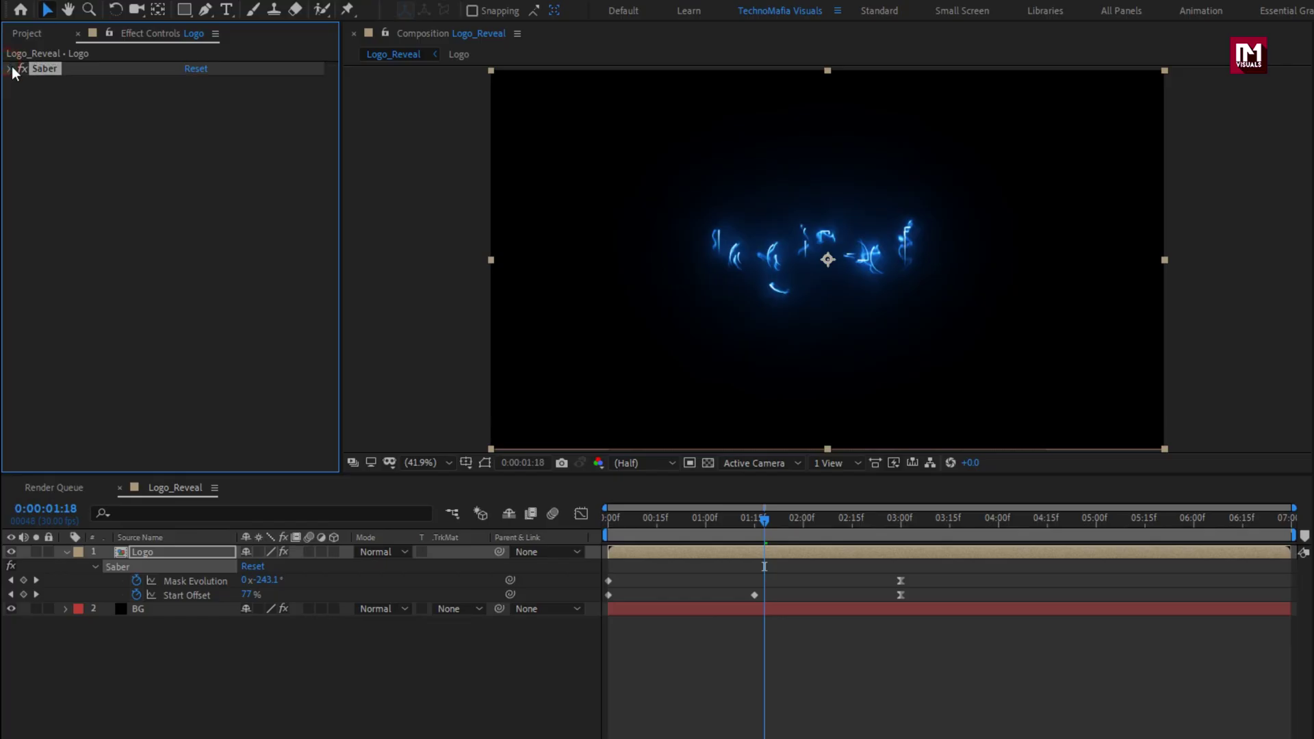
- Duplicate the Logo layer and set the top copy's blend mode to Add
{"action": "left_click", "coordinate": [66, 551]}
{"action": "left_click", "coordinate": [134, 552]}
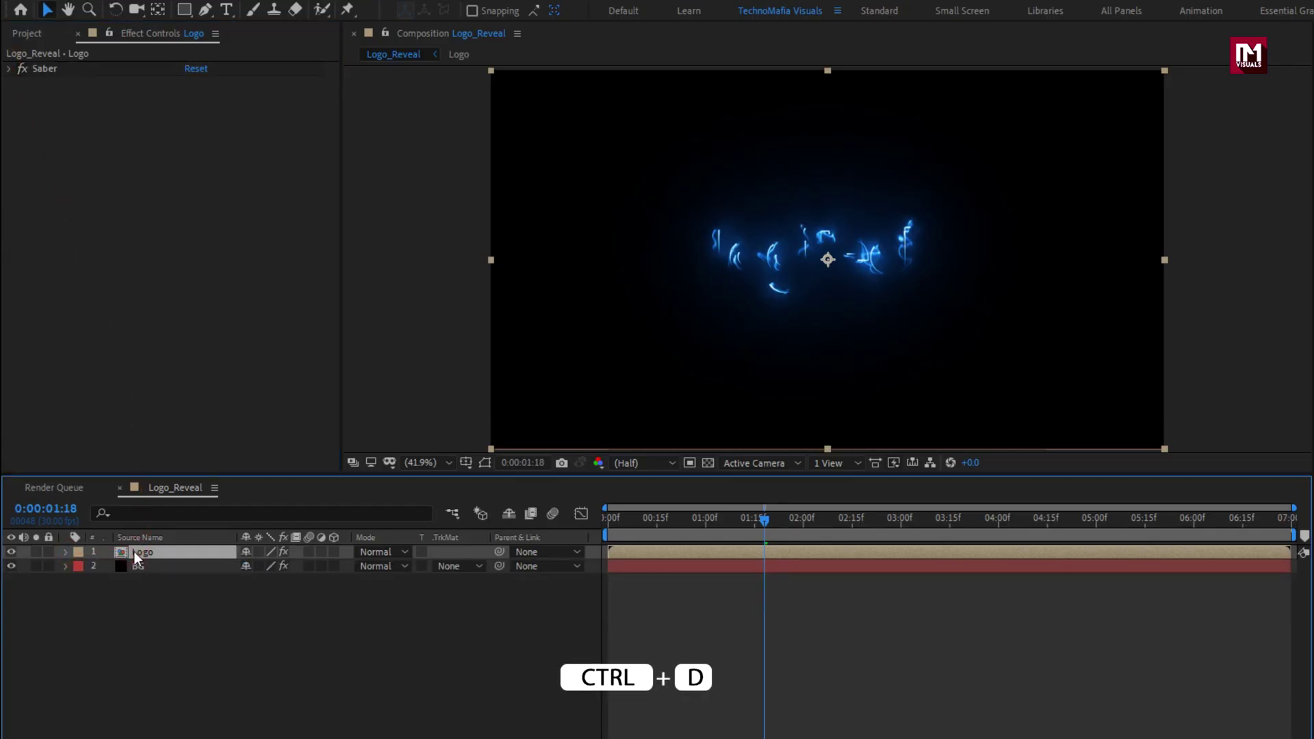
{"action": "key", "text": "ctrl+d"}
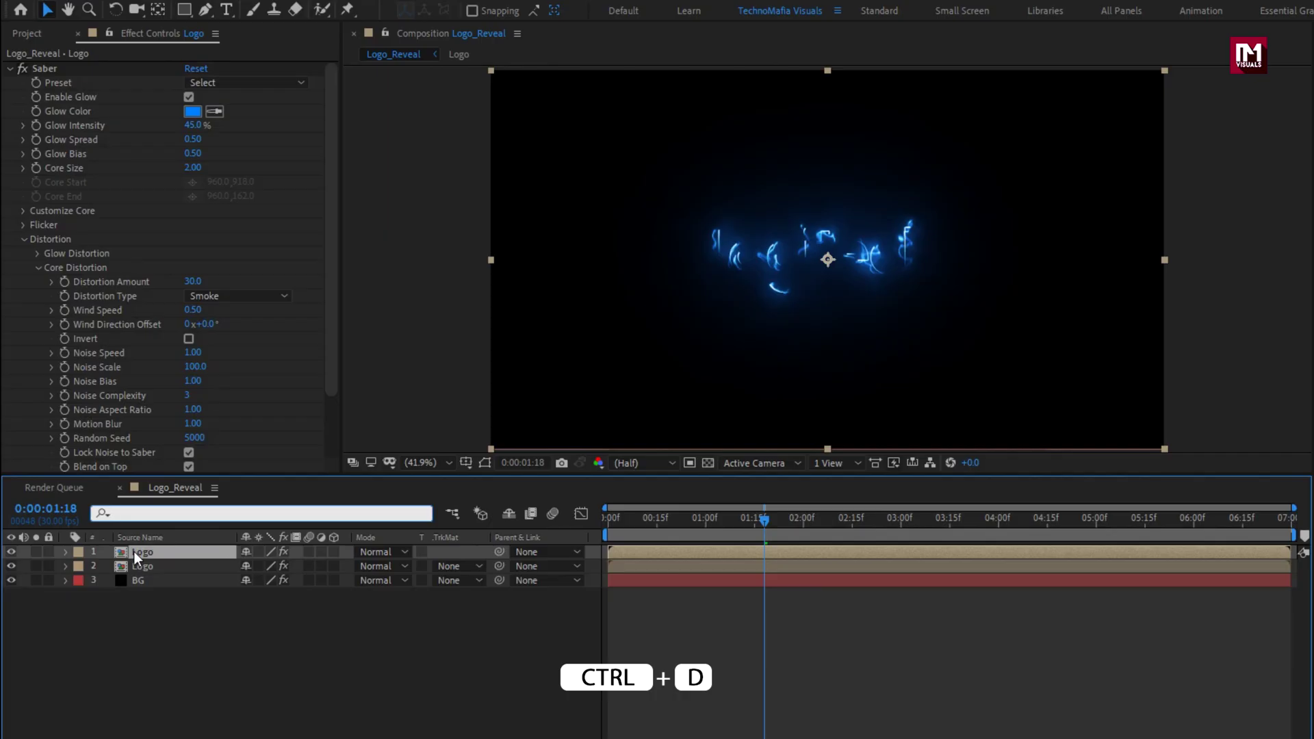
{"action": "left_click", "coordinate": [368, 552]}
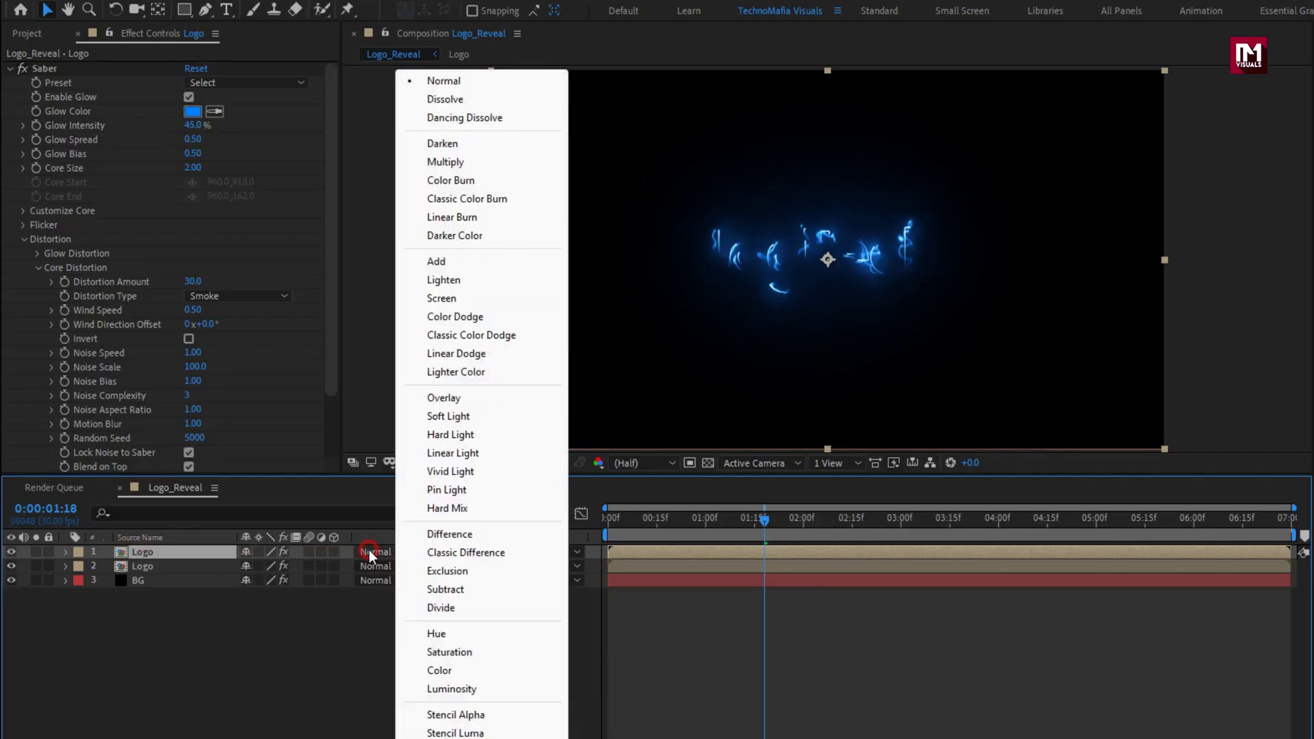
{"action": "left_click", "coordinate": [432, 261]}
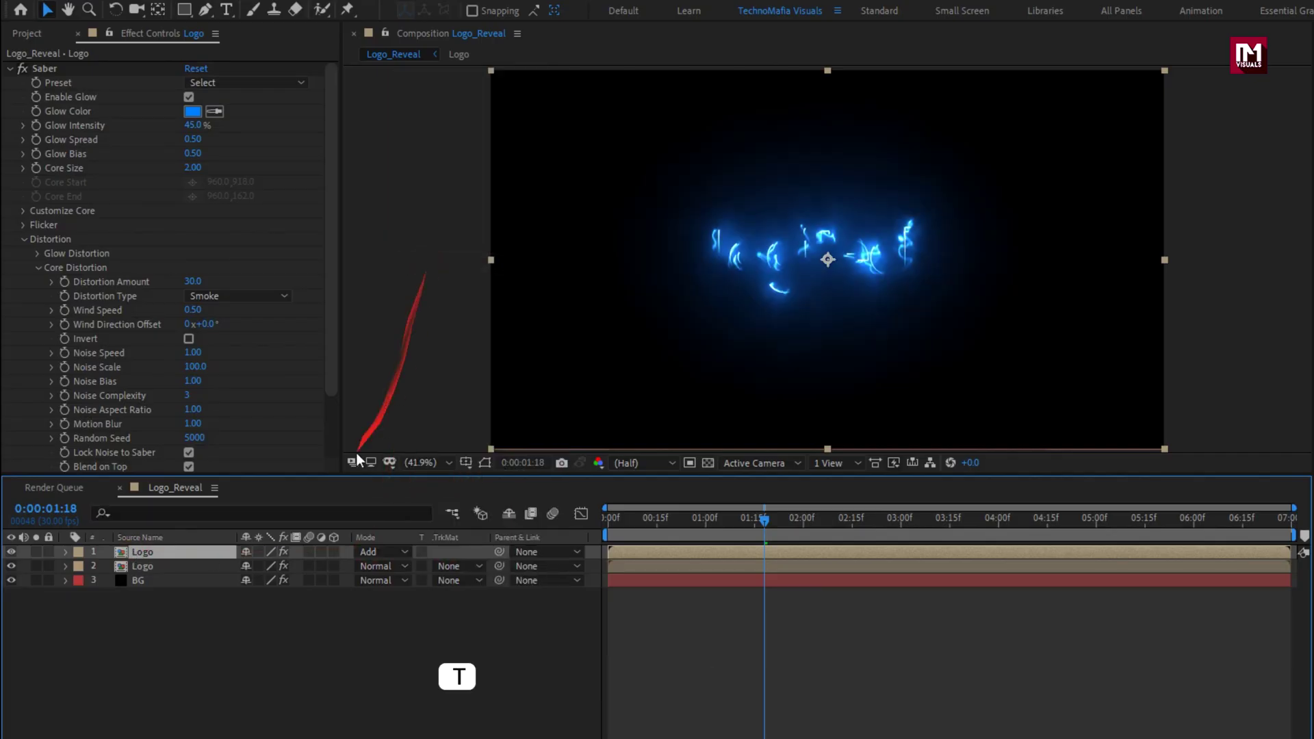
- Add a wiggle(30,100) expression to the top Logo layer's Opacity and preview the flicker
{"action": "key", "text": "t"}
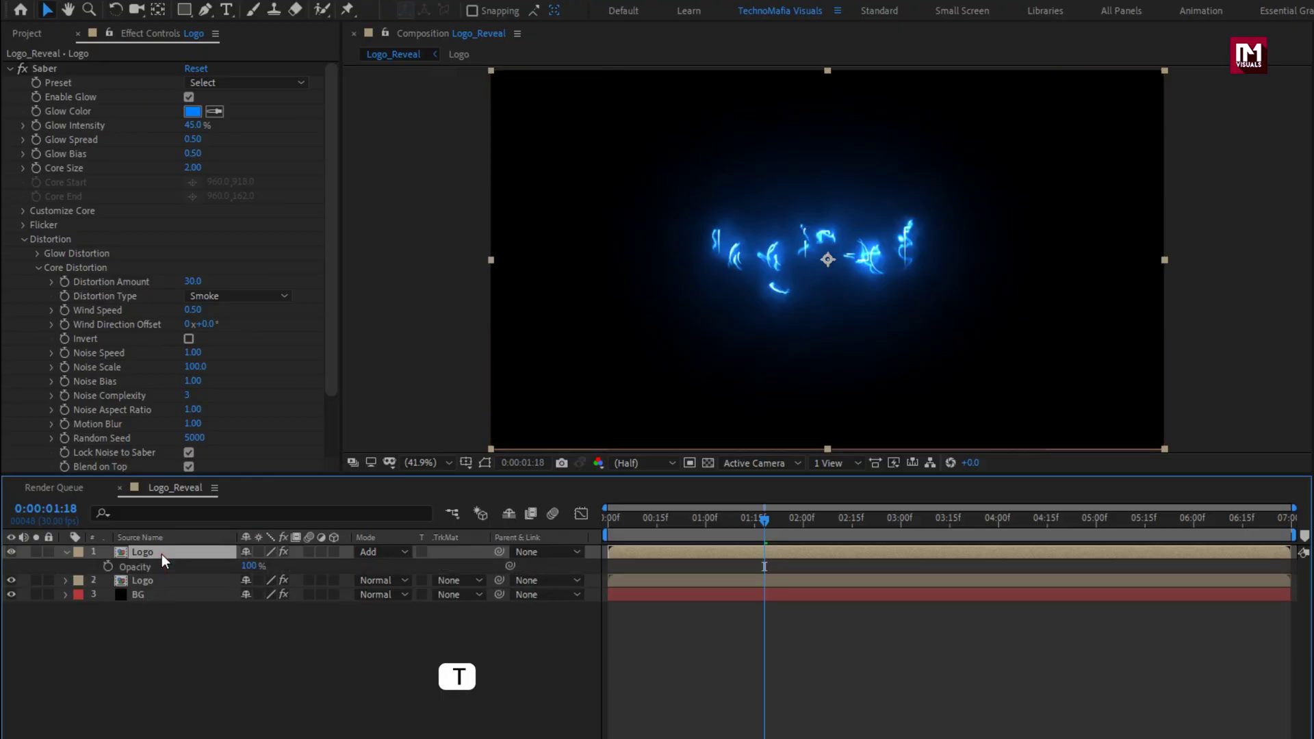
{"action": "key", "text": "alt"}
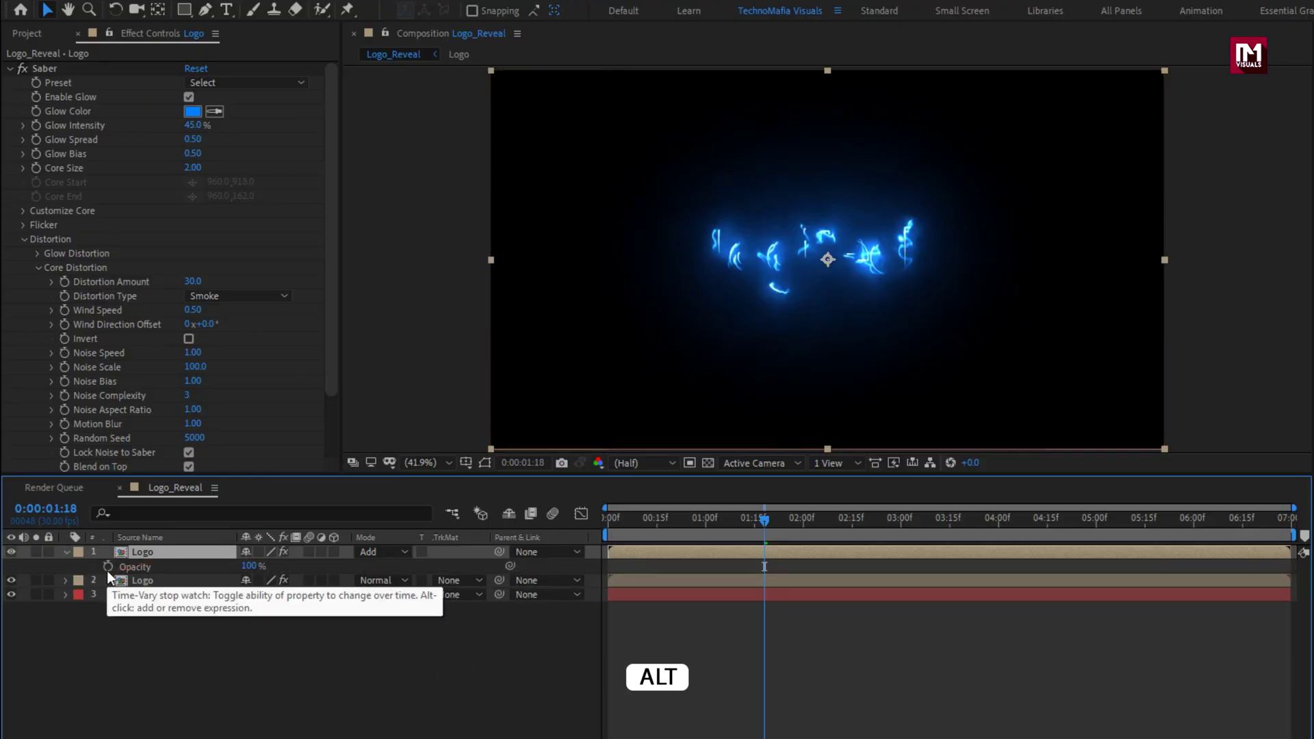
{"action": "left_click", "coordinate": [108, 567], "text": "alt"}
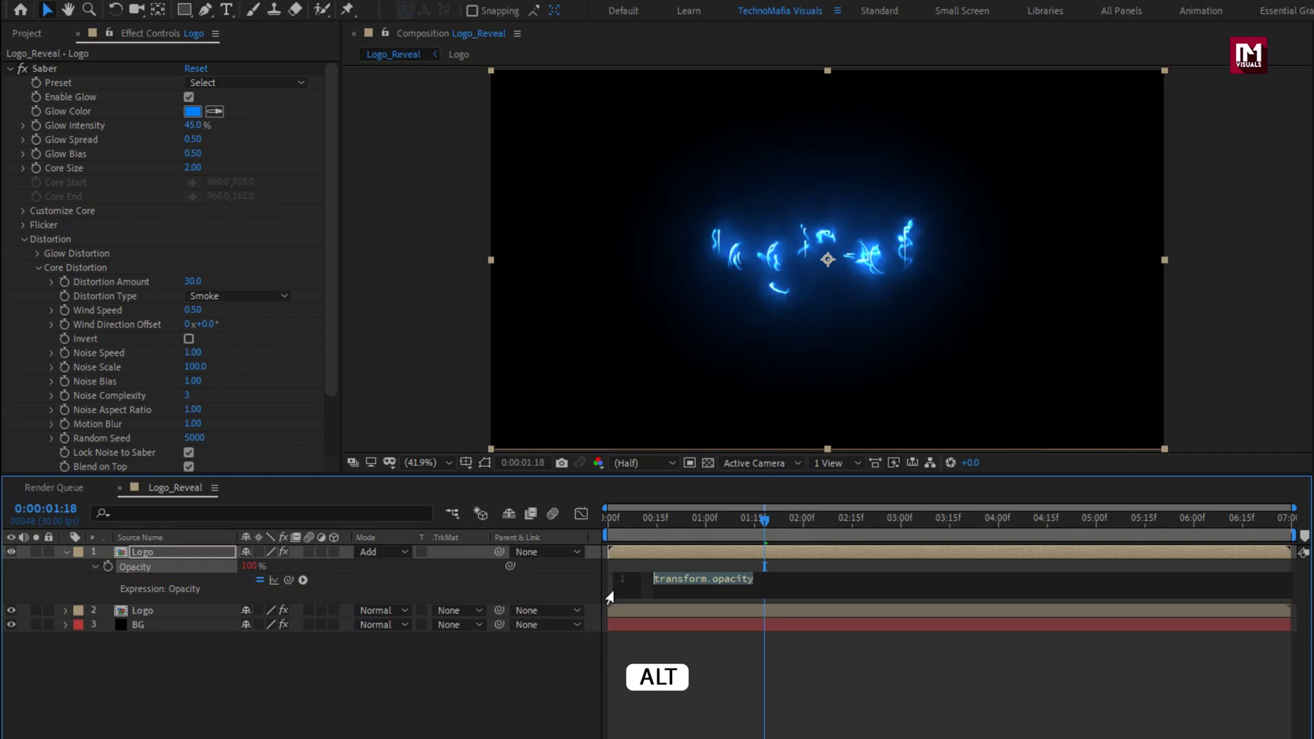
{"action": "type", "text": "wiggle()"}
{"action": "key", "text": "Return"}
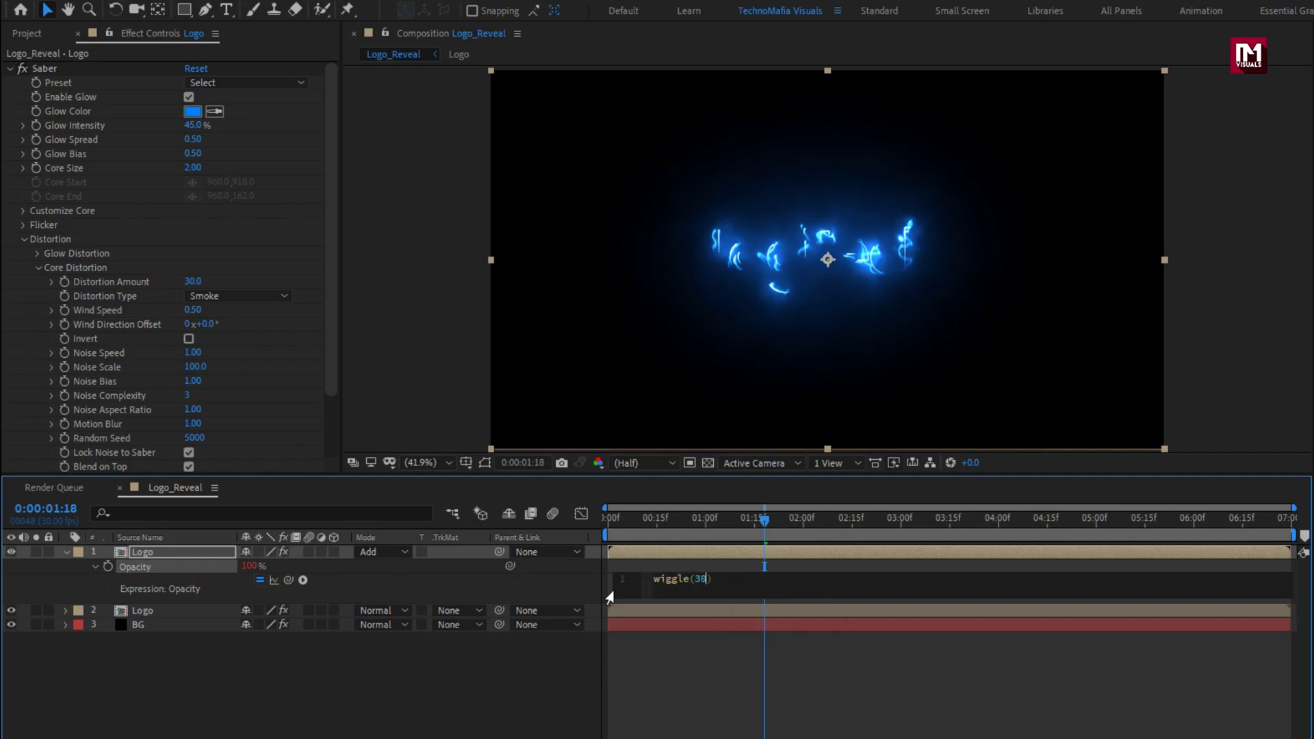
{"action": "left_click", "coordinate": [616, 597]}
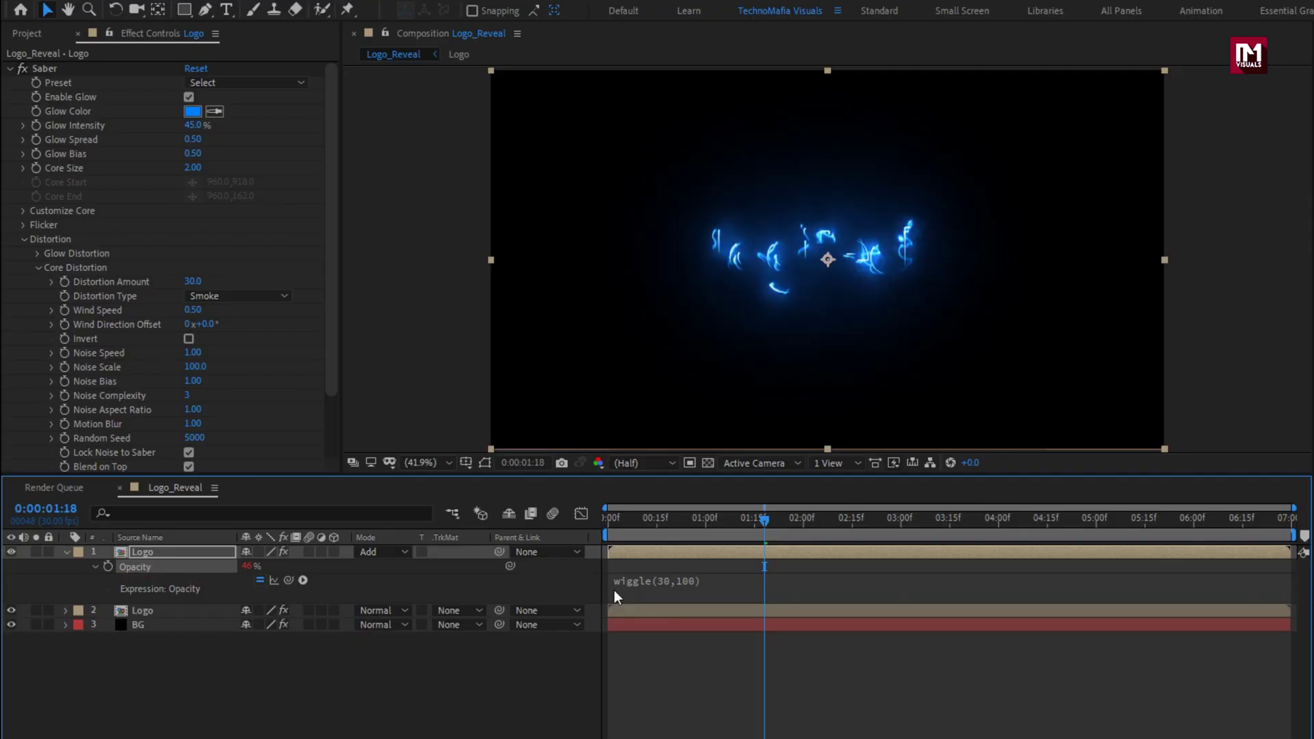
{"action": "left_click_drag", "start_coordinate": [618, 523], "coordinate": [687, 520]}
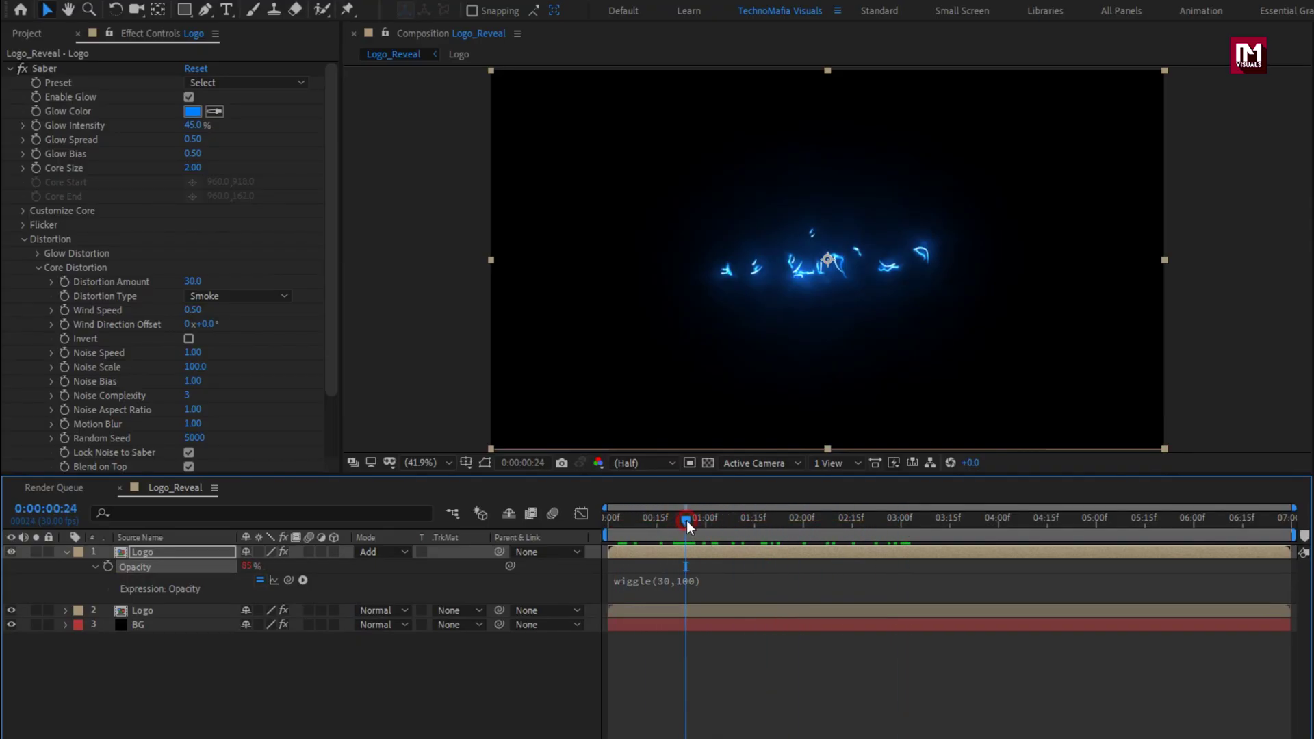
- Duplicate the top Logo layer and change its Saber glow colour from blue to red
{"action": "left_click", "coordinate": [66, 552]}
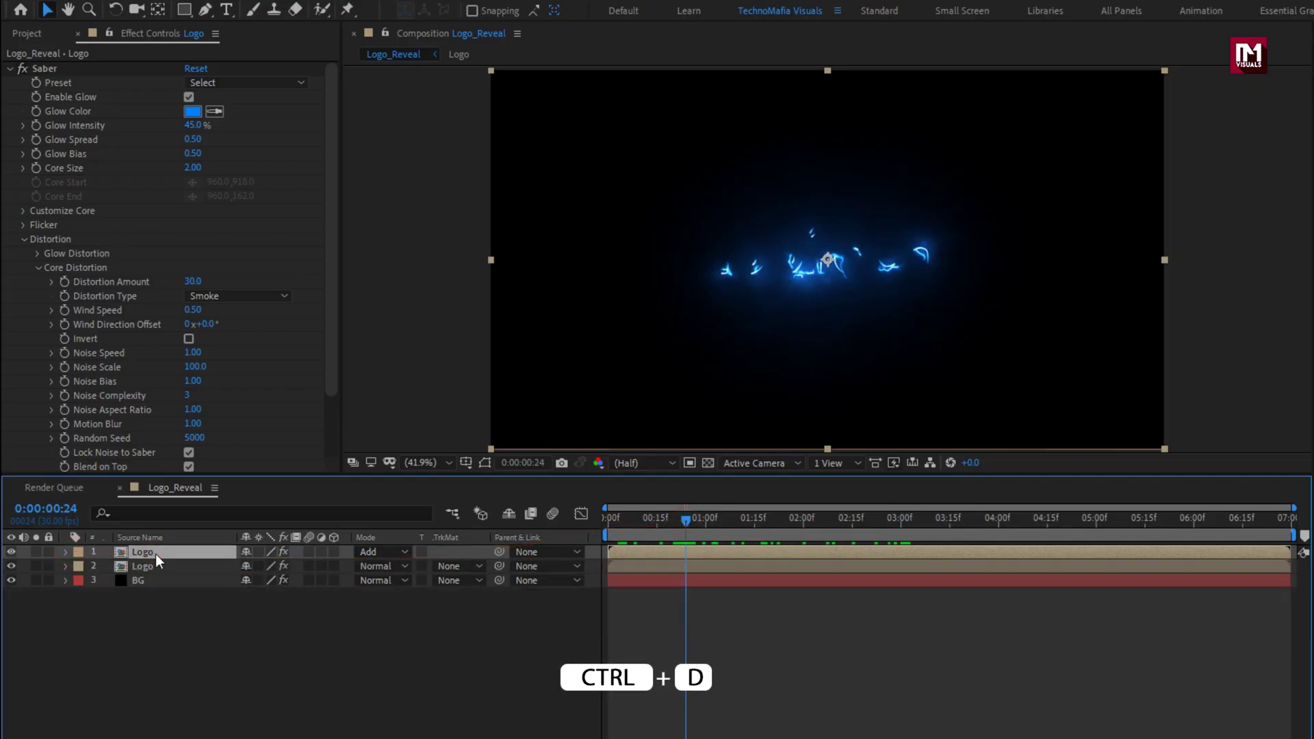
{"action": "key", "text": "ctrl+d"}
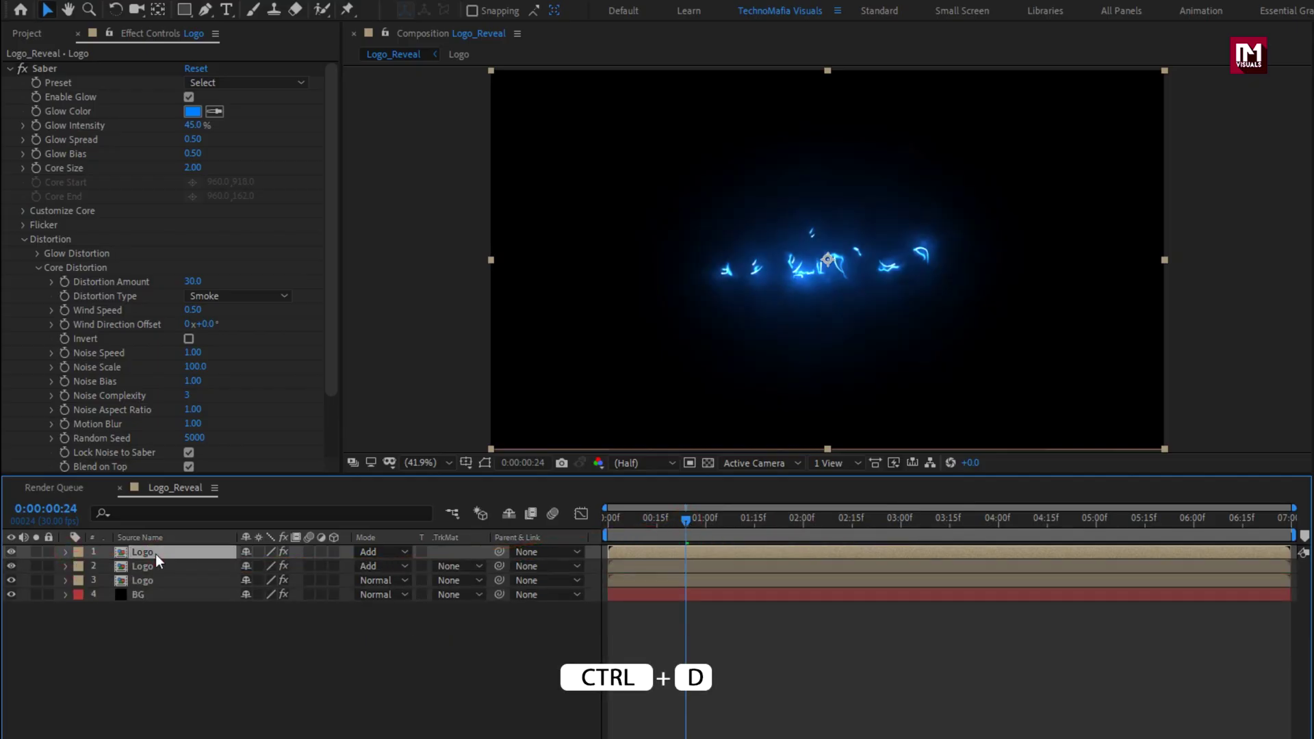
{"action": "left_click", "coordinate": [192, 111]}
{"action": "left_click_drag", "start_coordinate": [399, 350], "coordinate": [393, 330]}
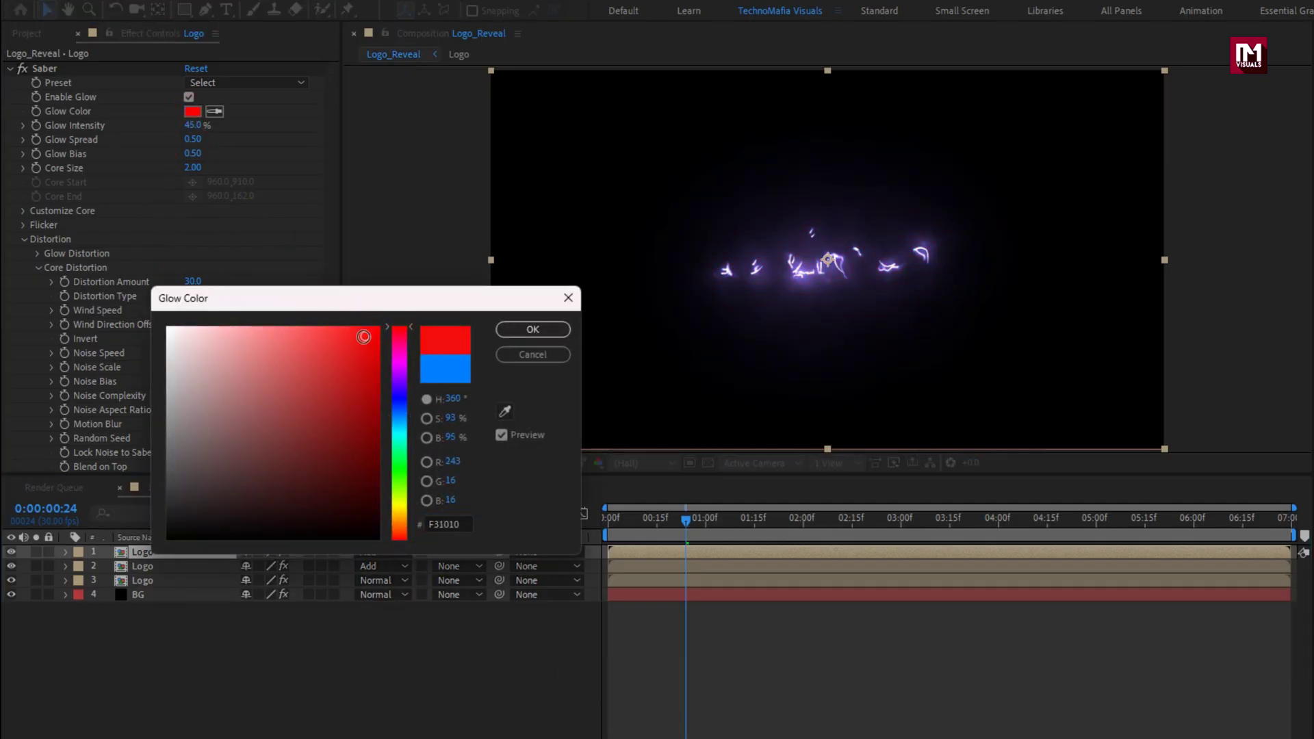
{"action": "left_click", "coordinate": [533, 329]}
- Set the red Logo layer's Saber Start Offset to 0% at the first frame
{"action": "key", "text": "u"}
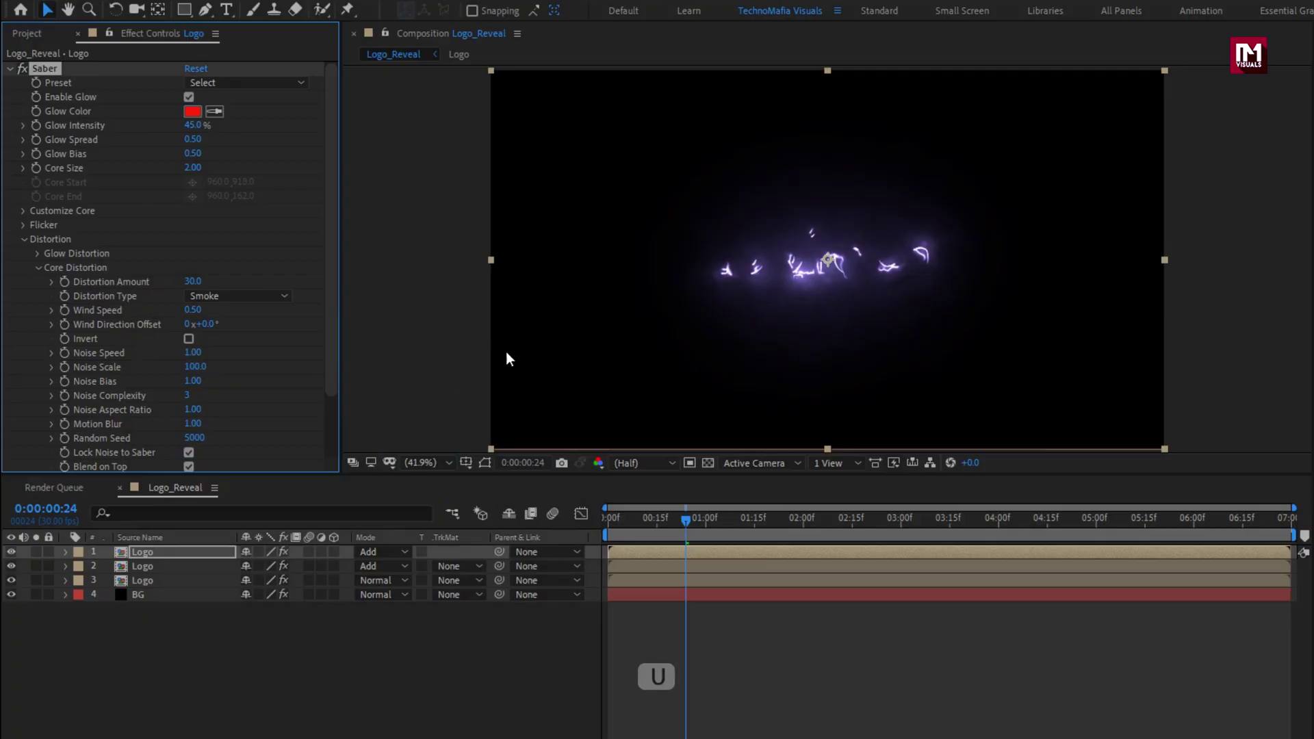
{"action": "left_click", "coordinate": [202, 552]}
{"action": "key", "text": "u"}
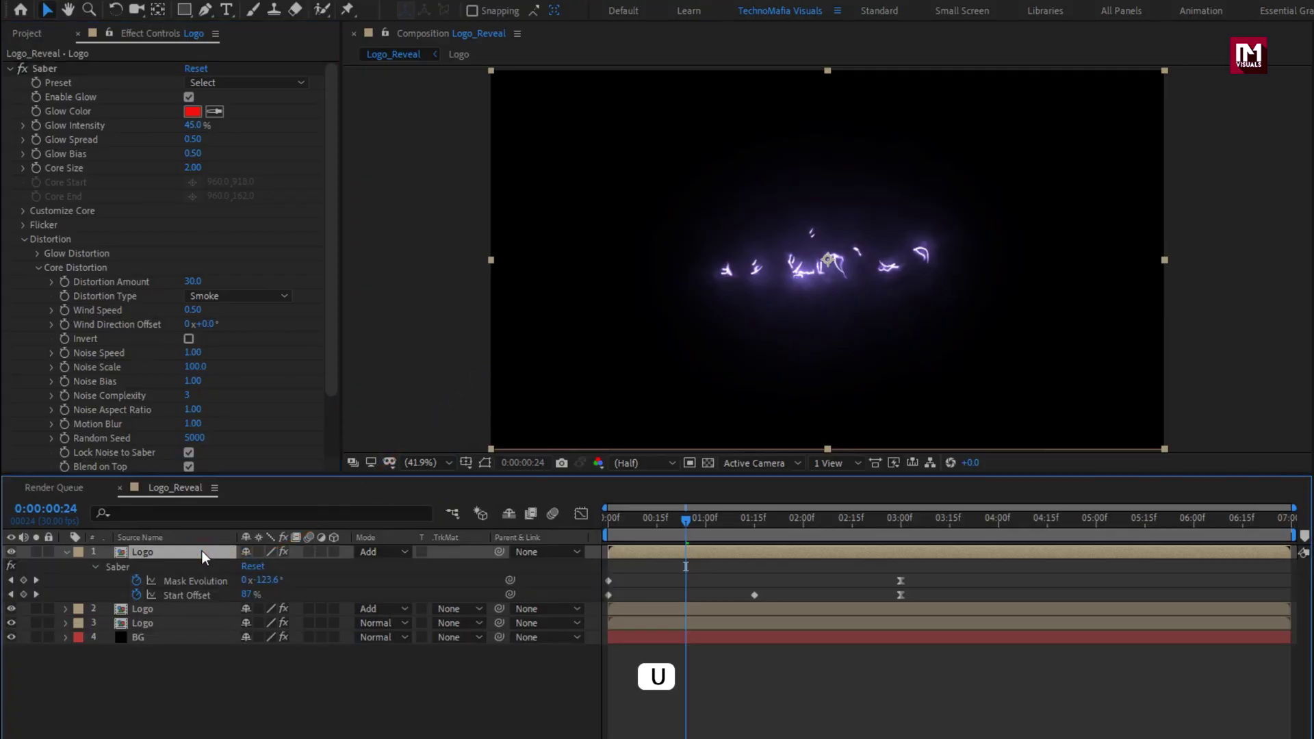
{"action": "left_click", "coordinate": [605, 519]}
{"action": "left_click_drag", "start_coordinate": [604, 519], "coordinate": [589, 518]}
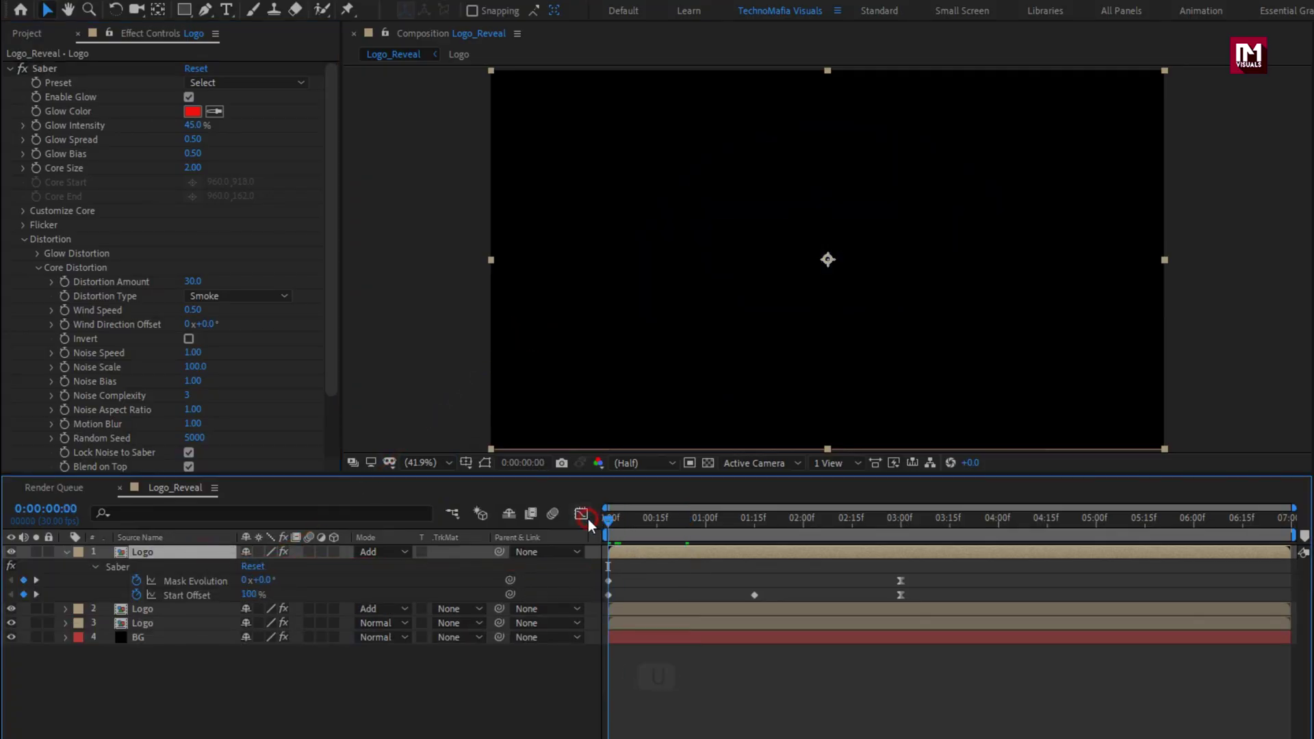
{"action": "left_click", "coordinate": [247, 595]}
{"action": "key", "text": "Return"}
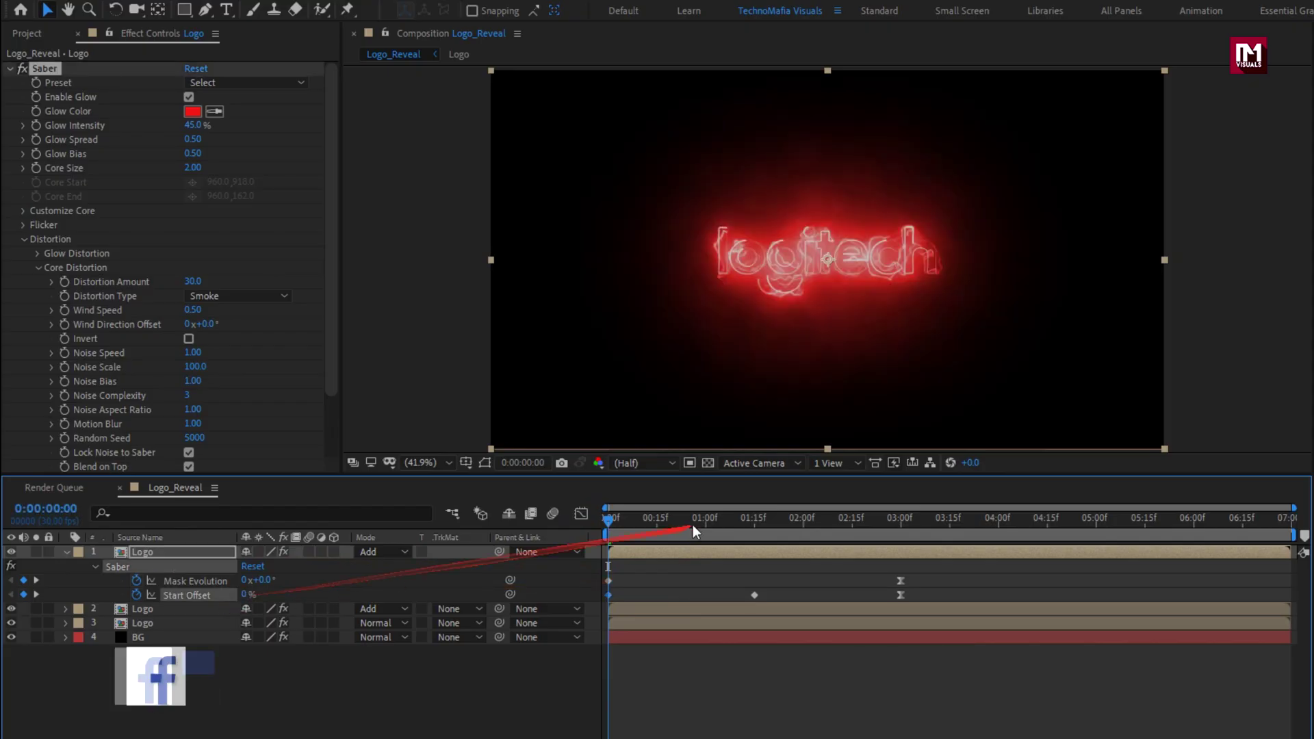
- Set Start Offset to 0% at 3:00 and scrub to watch the logo dissolve into sparks
{"action": "left_click", "coordinate": [709, 523]}
{"action": "left_click_drag", "start_coordinate": [711, 523], "coordinate": [900, 525]}
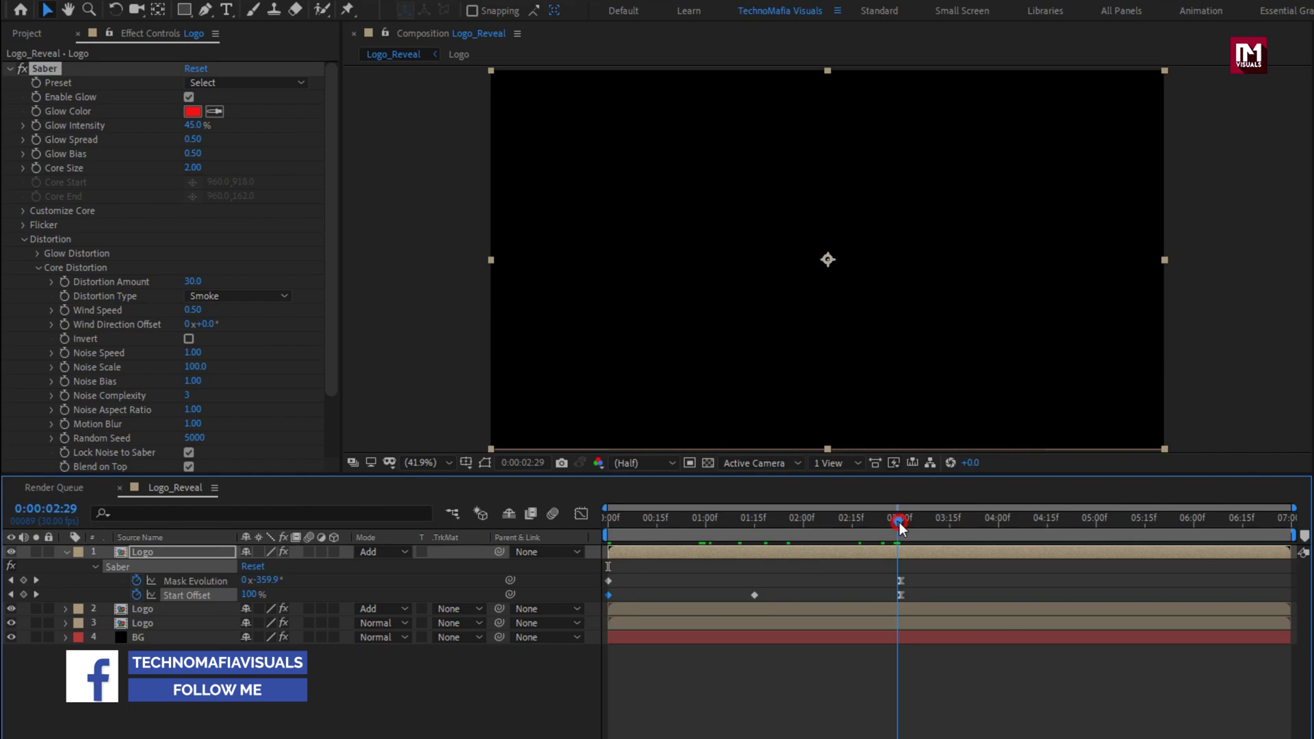
{"action": "left_click", "coordinate": [252, 595]}
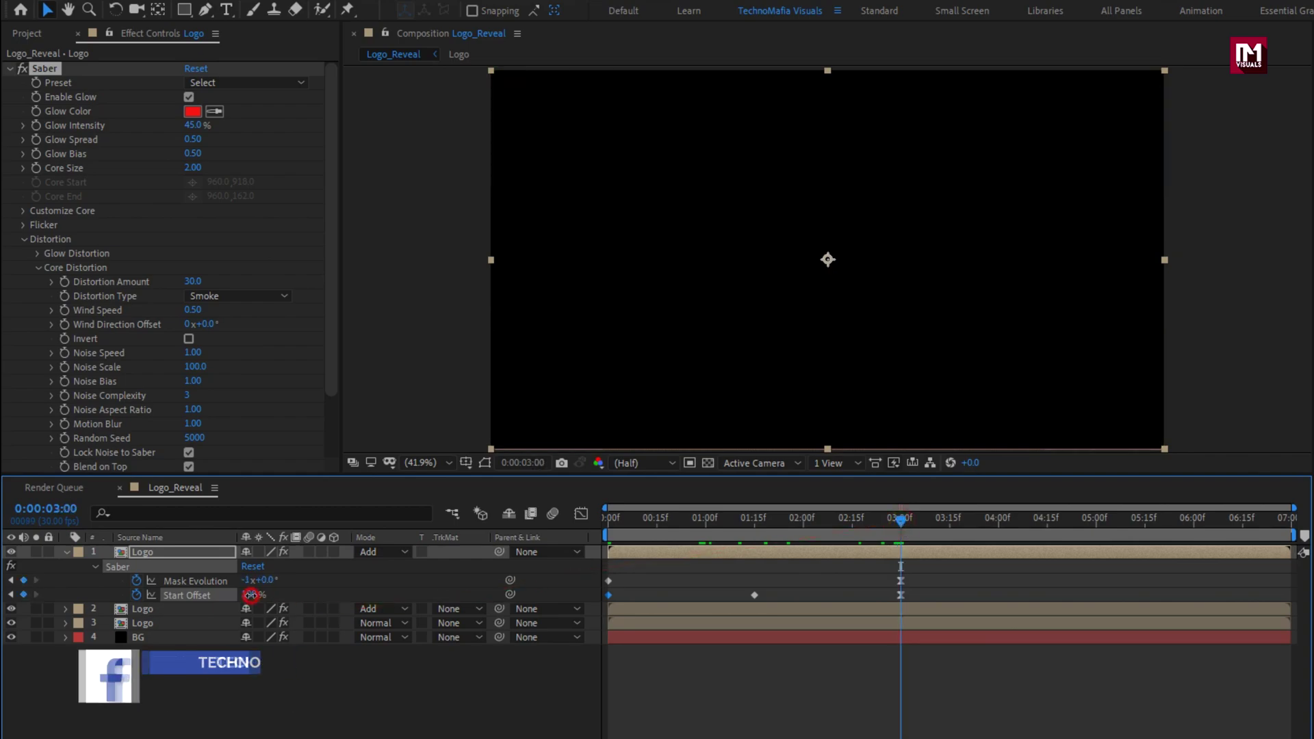
{"action": "type", "text": "0"}
{"action": "key", "text": "Return"}
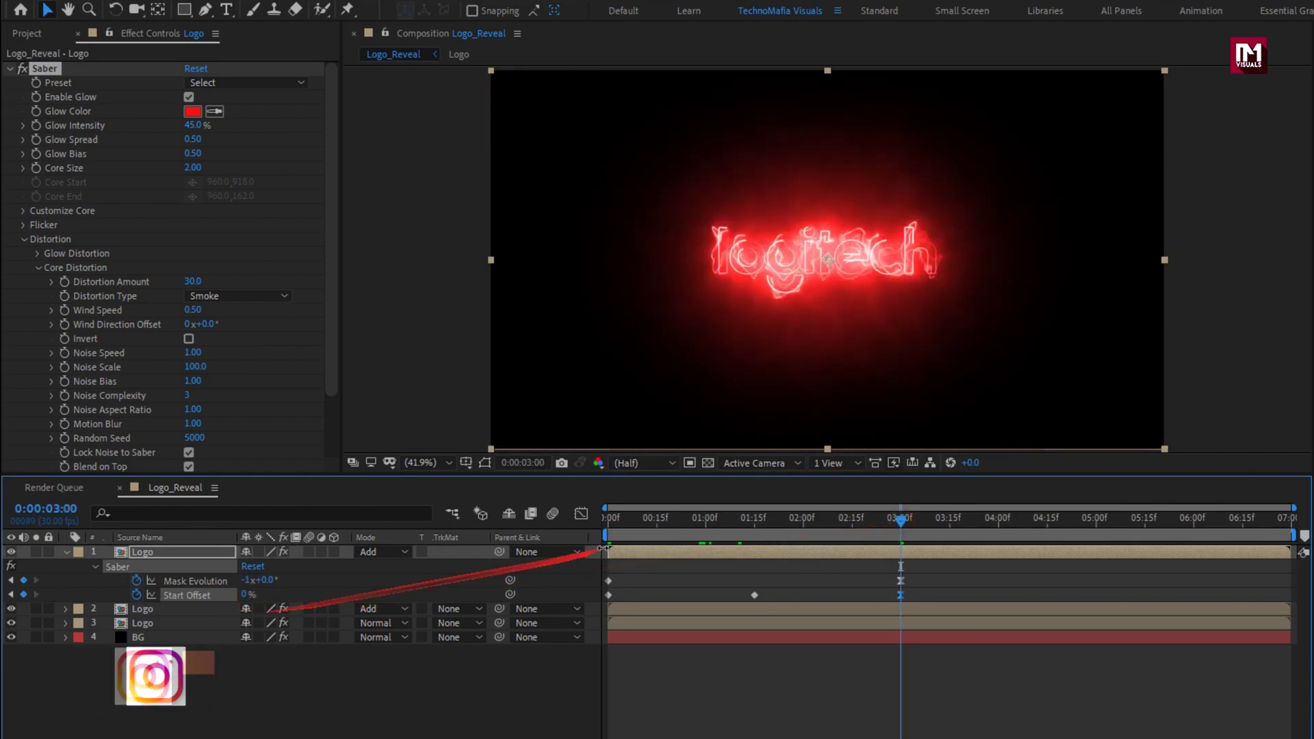
{"action": "left_click", "coordinate": [631, 522]}
{"action": "left_click_drag", "start_coordinate": [634, 521], "coordinate": [819, 527]}
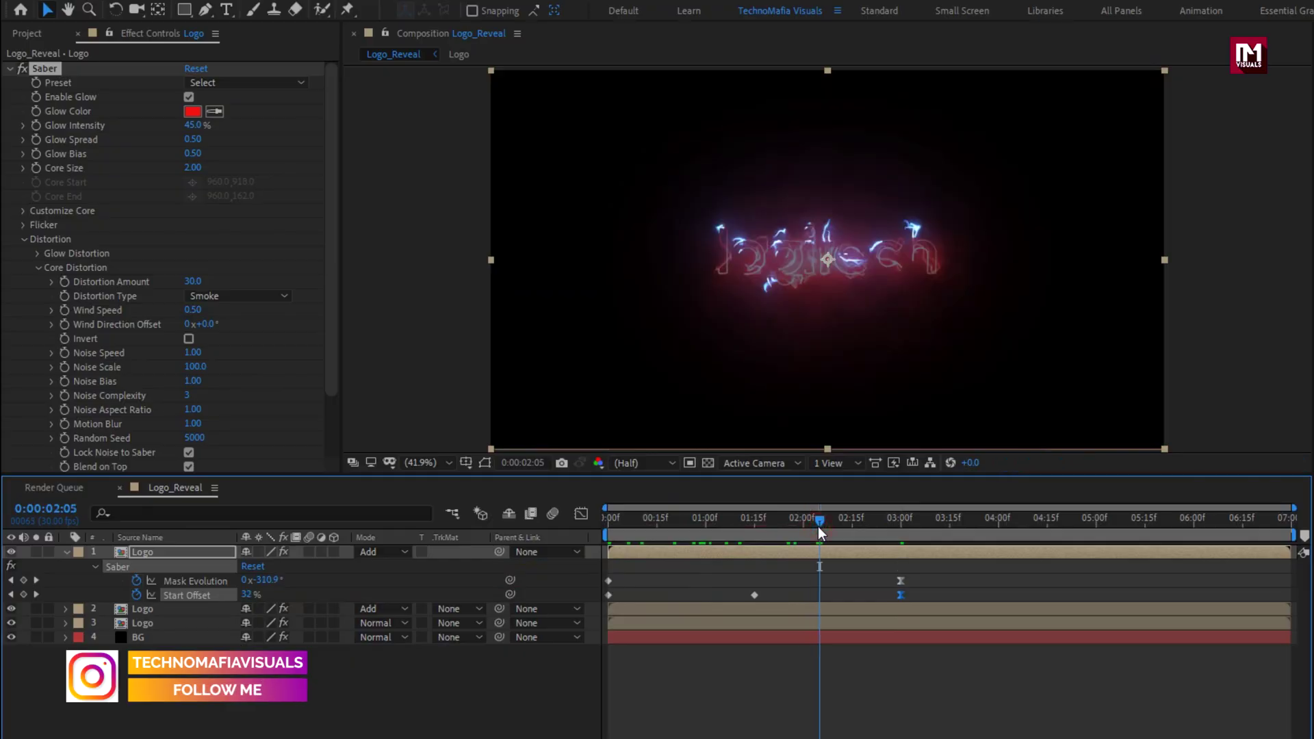
- Set the top Logo layer's Saber End Offset to 0% in Customize Core, previewing up to 1:21
{"action": "left_click", "coordinate": [25, 239]}
{"action": "left_click", "coordinate": [23, 211]}
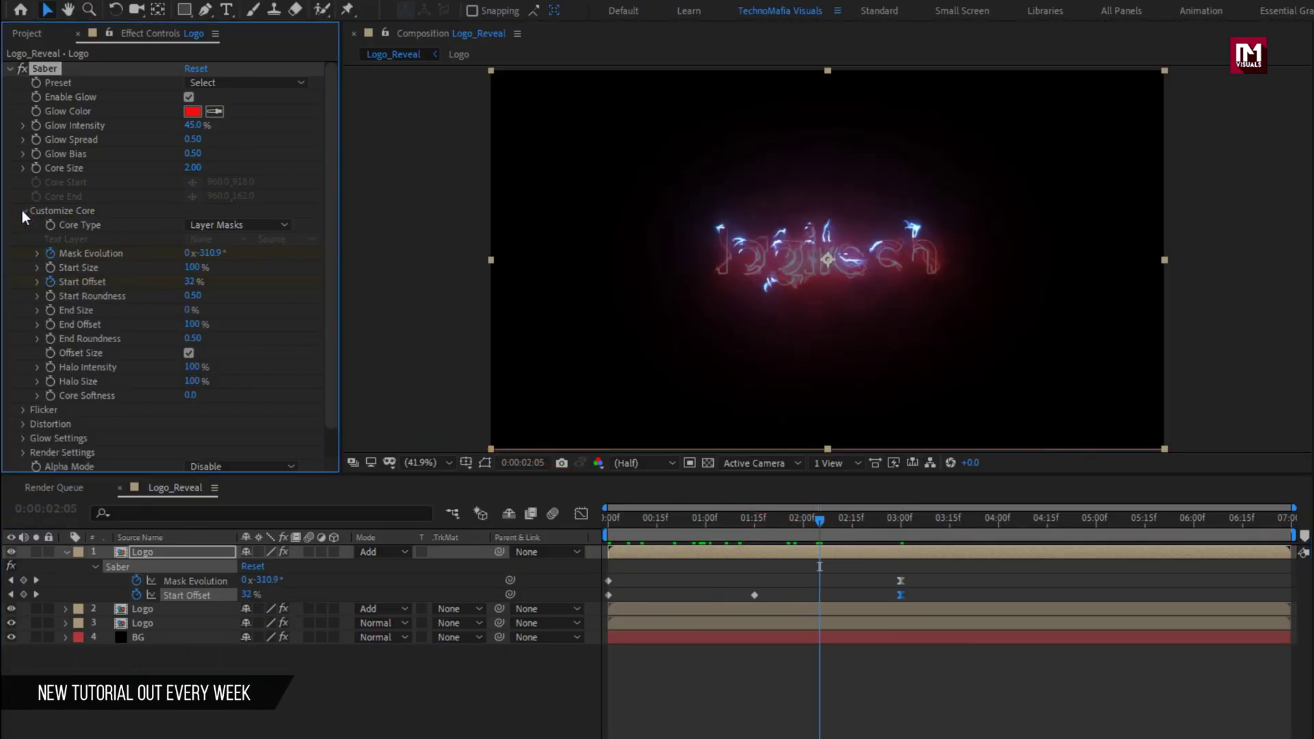
{"action": "left_click", "coordinate": [186, 324]}
{"action": "type", "text": "0"}
{"action": "key", "text": "Return"}
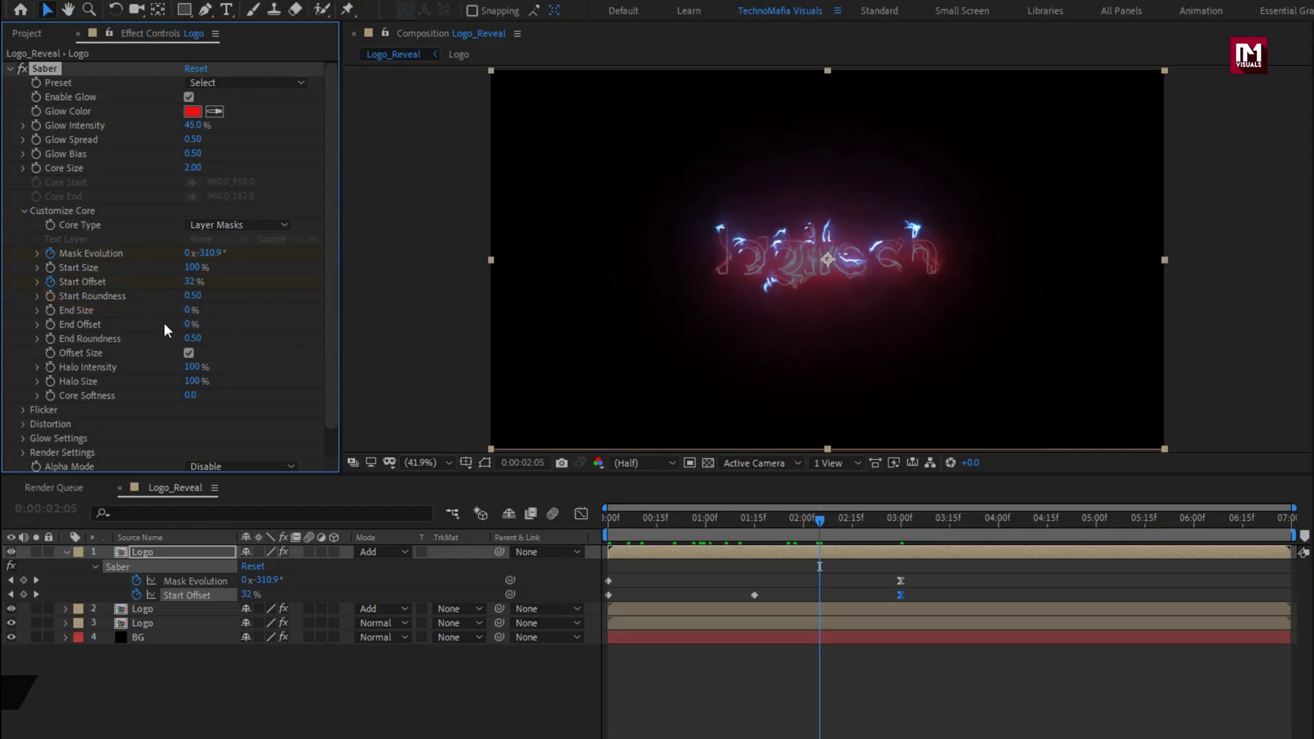
{"action": "left_click_drag", "start_coordinate": [649, 532], "coordinate": [738, 523]}
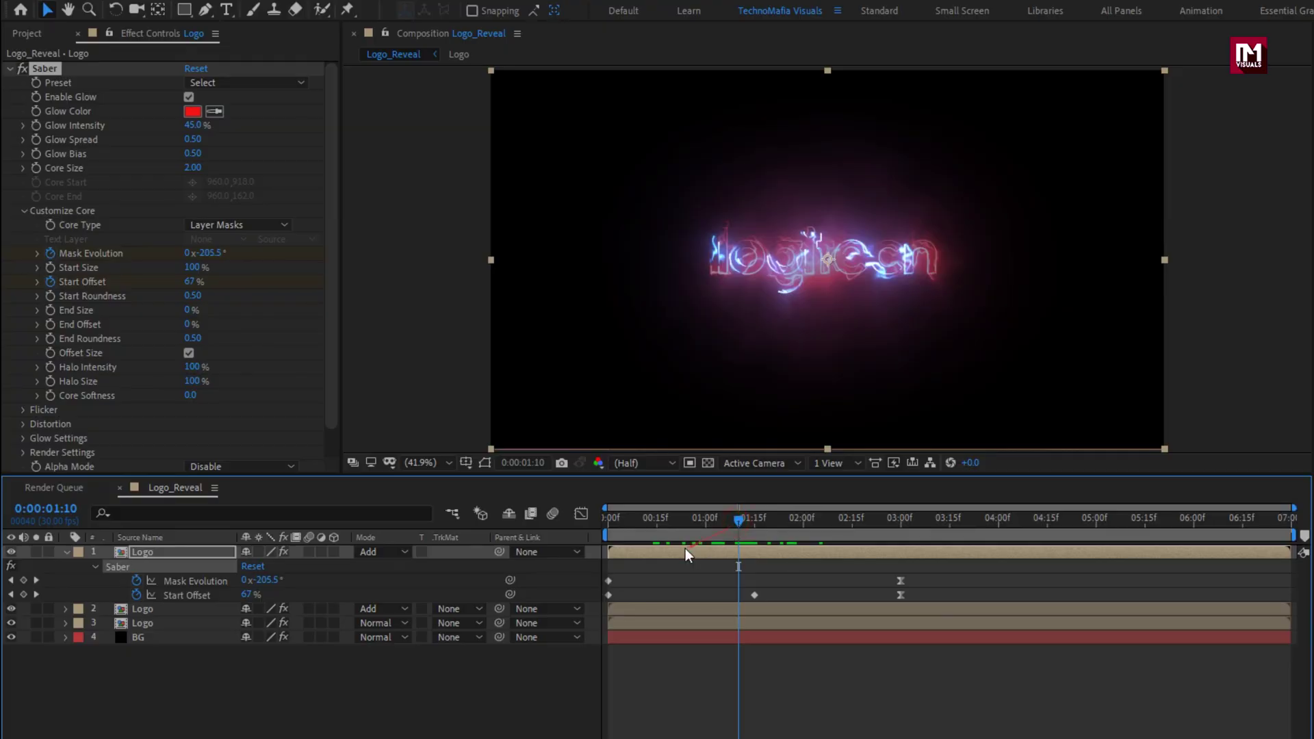
- Slide the top red-glow Logo layer so it starts around 1:10
{"action": "left_click_drag", "start_coordinate": [671, 552], "coordinate": [800, 550]}
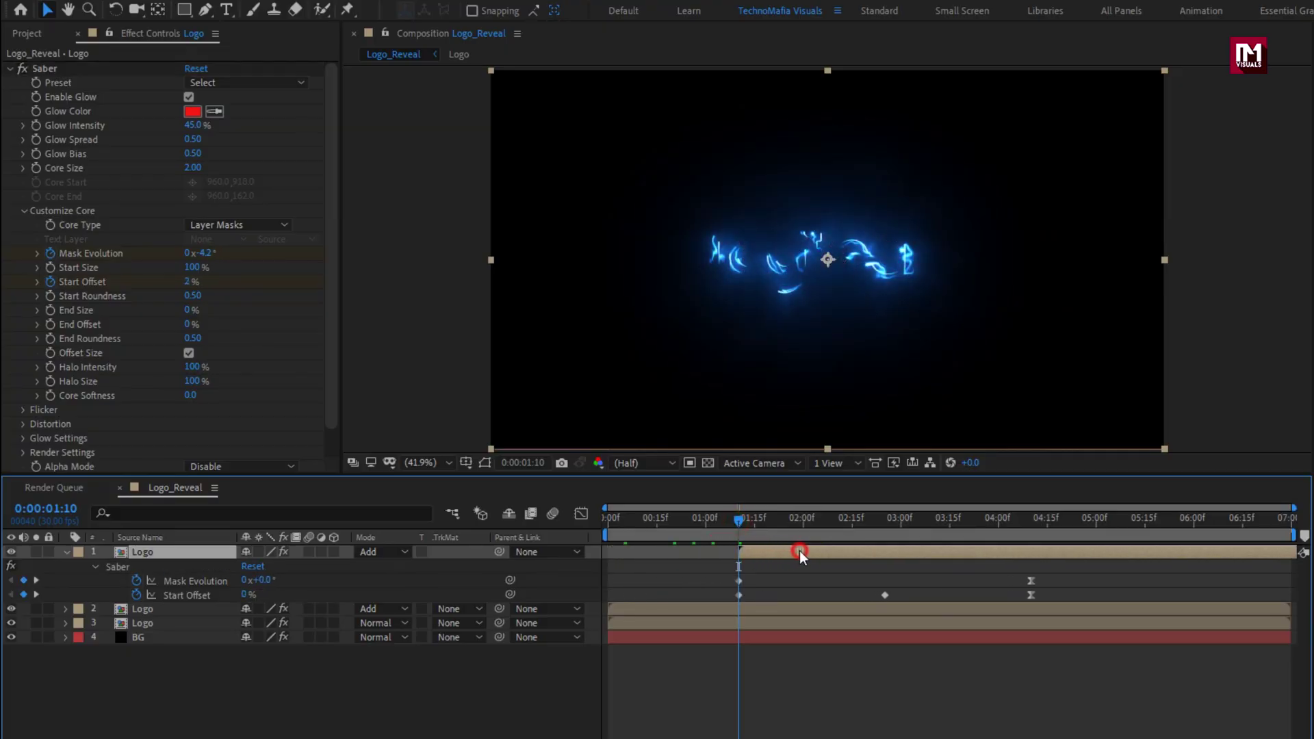
{"action": "left_click_drag", "start_coordinate": [738, 522], "coordinate": [692, 529]}
{"action": "key", "text": "ctrl+d"}
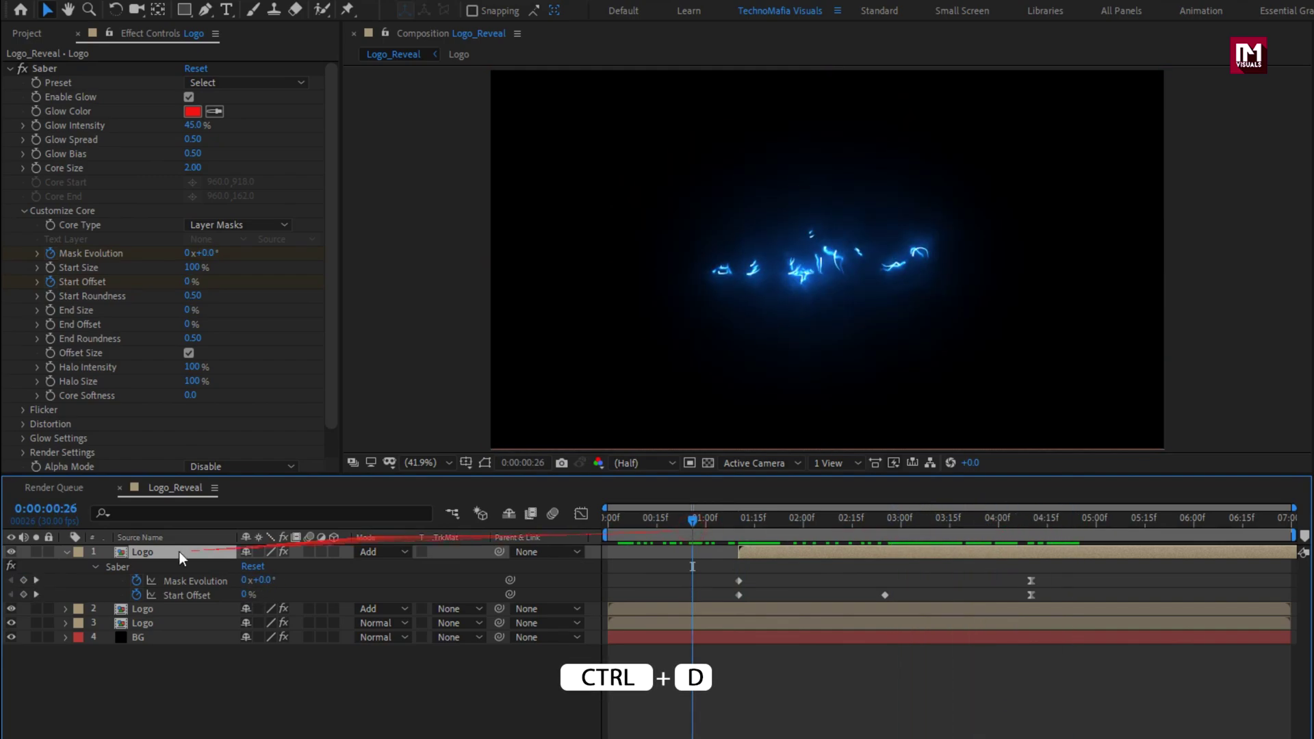
- Duplicate the blue-glow Logo layer and move the copy to the top of the stack
{"action": "left_click", "coordinate": [66, 552]}
{"action": "left_click", "coordinate": [158, 572]}
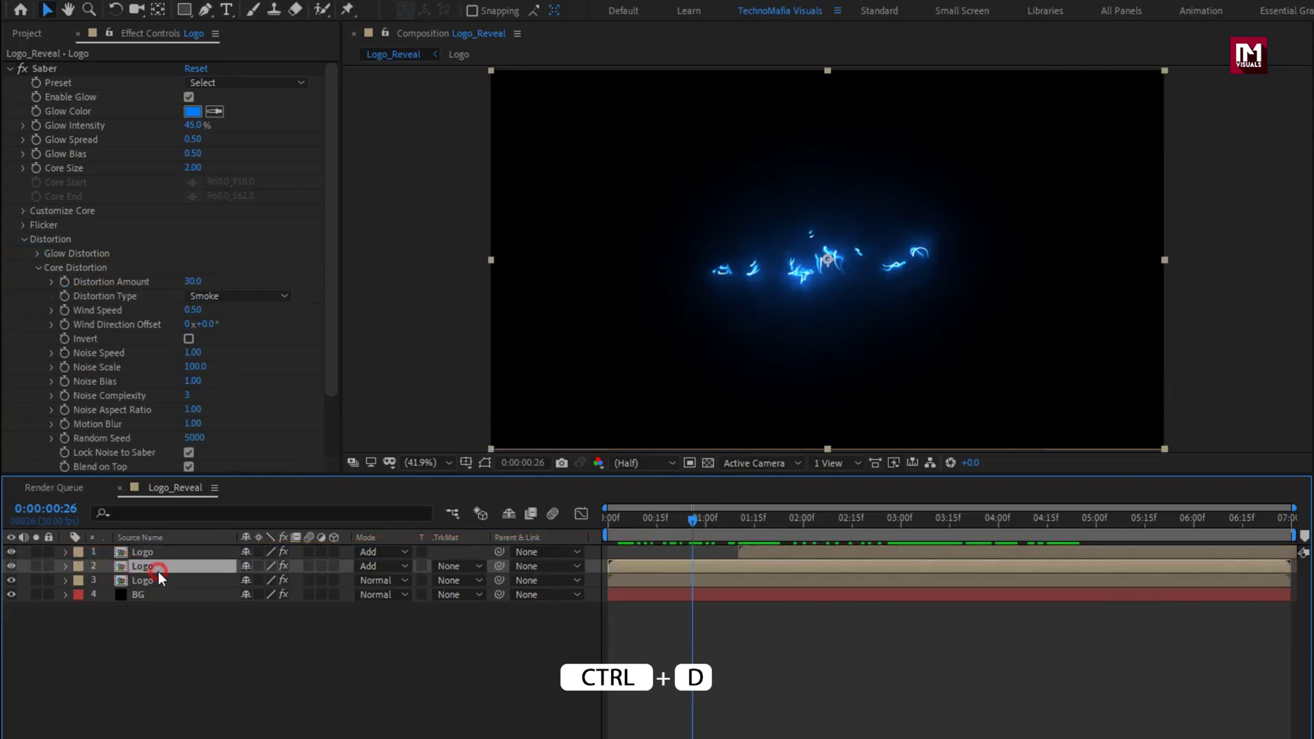
{"action": "key", "text": "ctrl+d"}
{"action": "left_click_drag", "start_coordinate": [158, 572], "coordinate": [161, 551]}
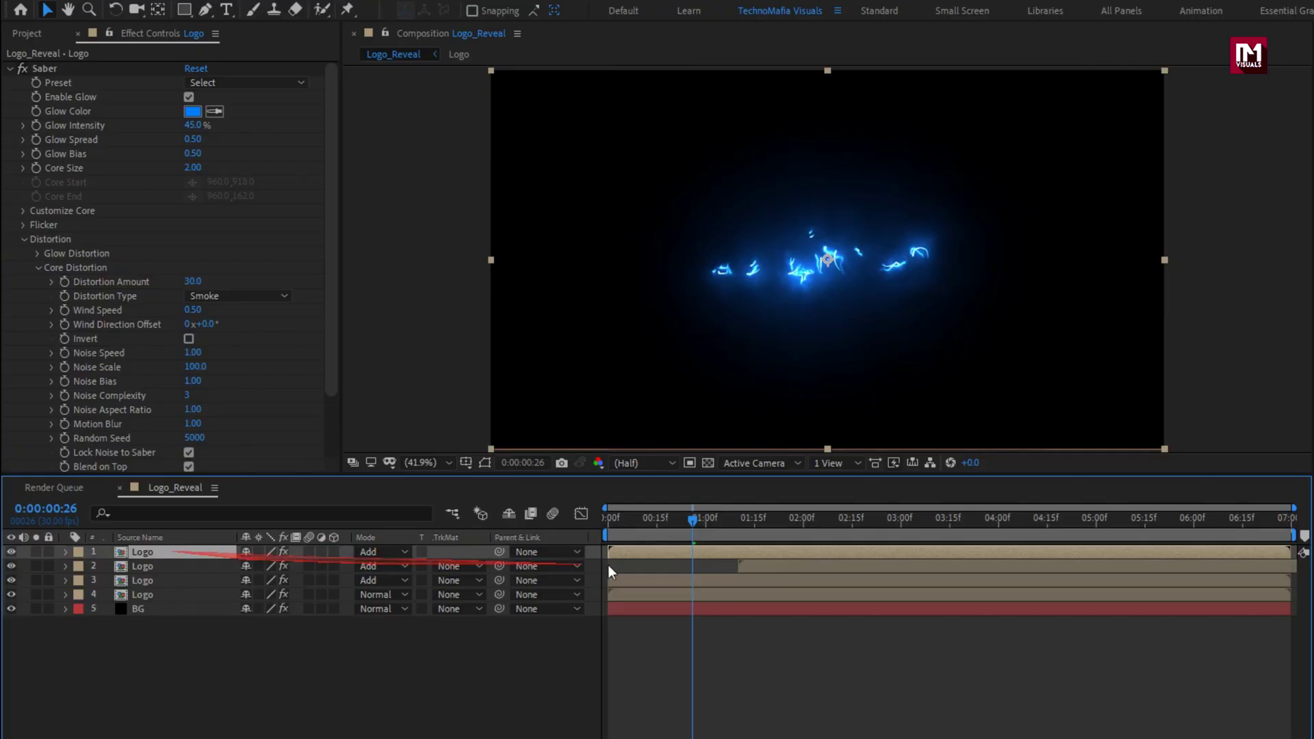
{"action": "left_click_drag", "start_coordinate": [778, 524], "coordinate": [847, 526]}
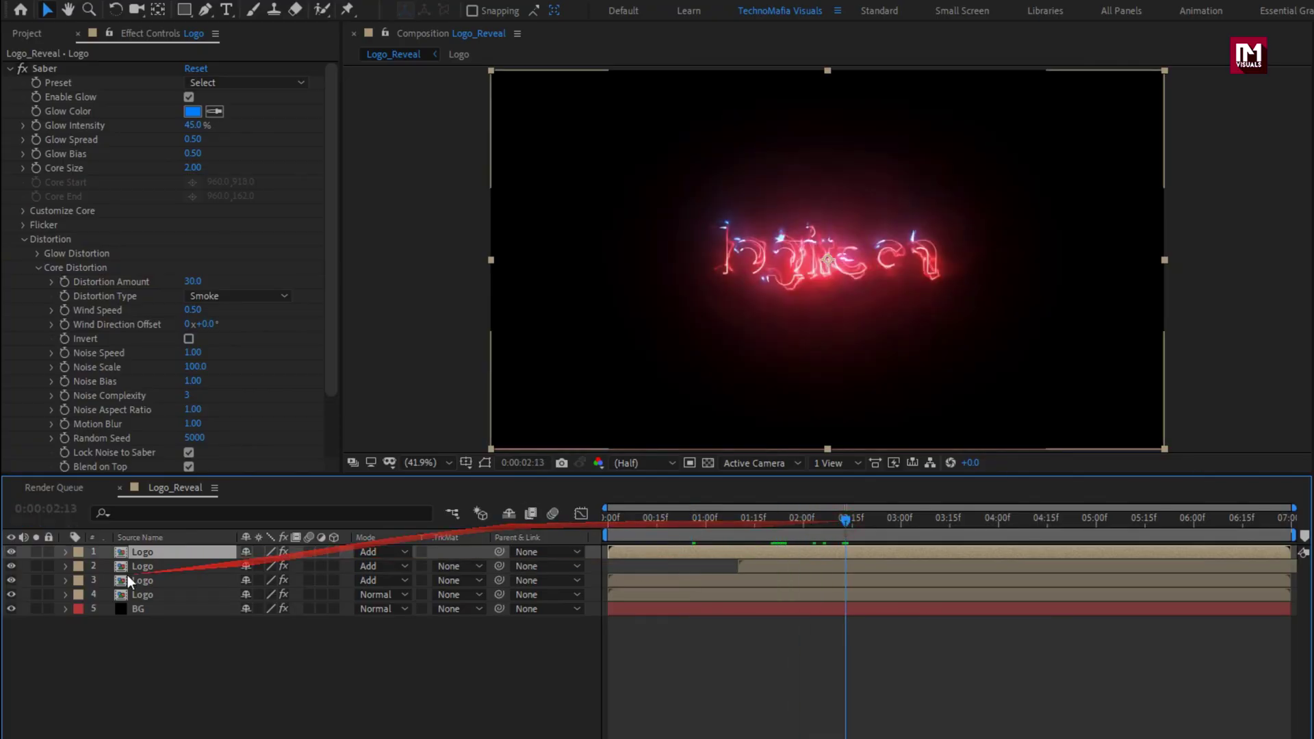
- Pre-compose all four Logo layers into a precomp named Saber_logo
{"action": "left_click", "coordinate": [145, 594]}
{"action": "left_click", "coordinate": [142, 581], "text": "ctrl"}
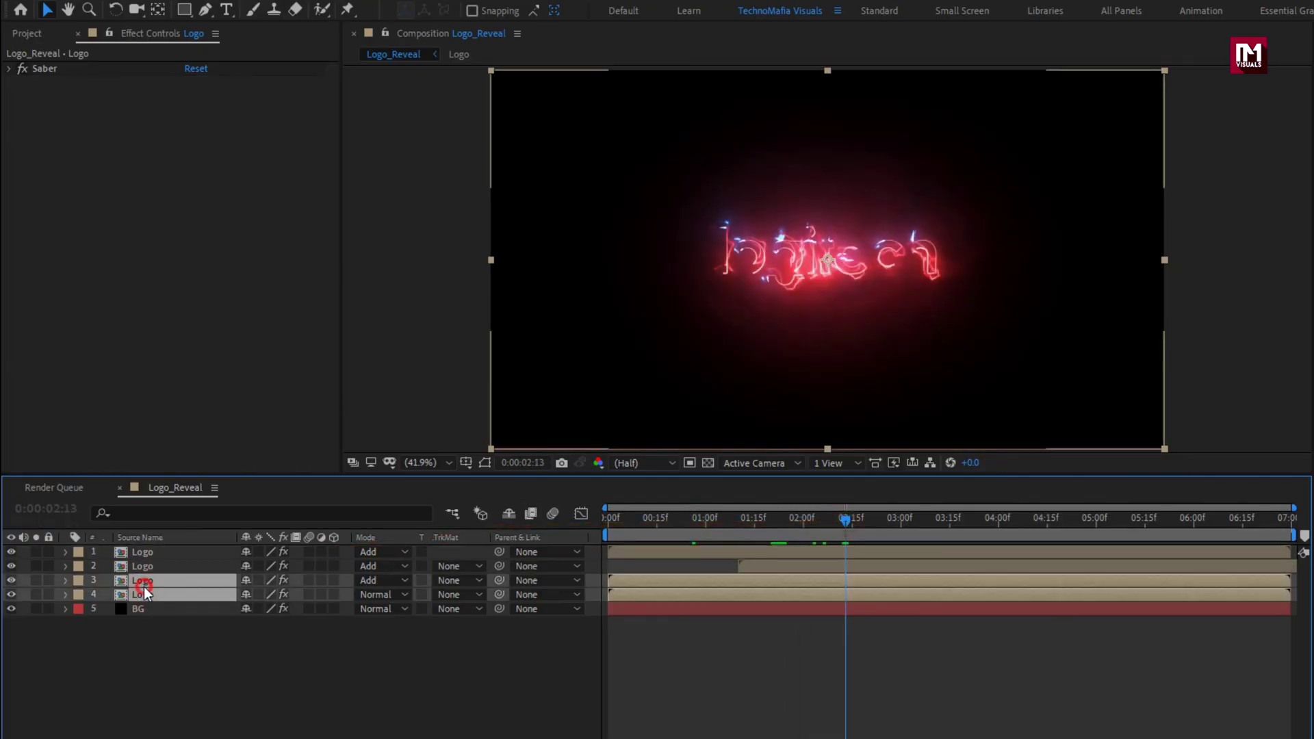
{"action": "left_click", "coordinate": [143, 566], "text": "ctrl"}
{"action": "left_click", "coordinate": [144, 554], "text": "ctrl"}
{"action": "right_click", "coordinate": [144, 553]}
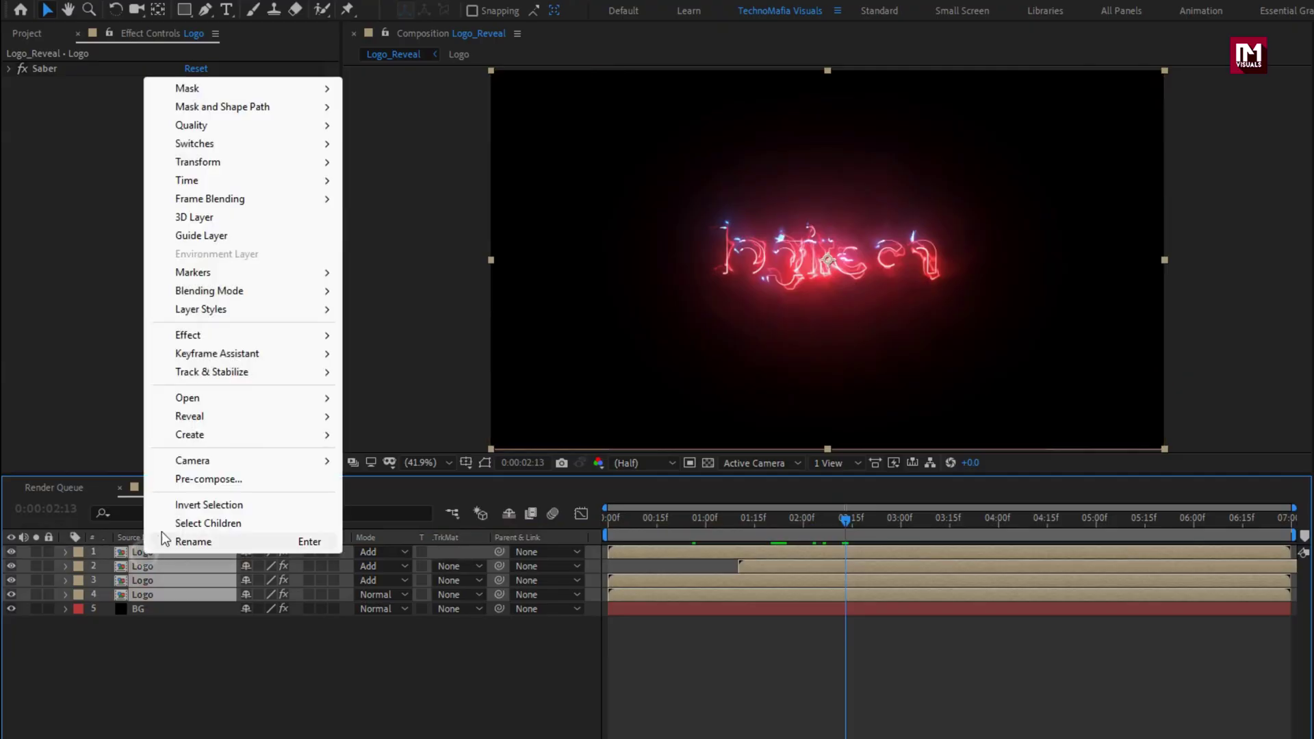
{"action": "left_click", "coordinate": [178, 481]}
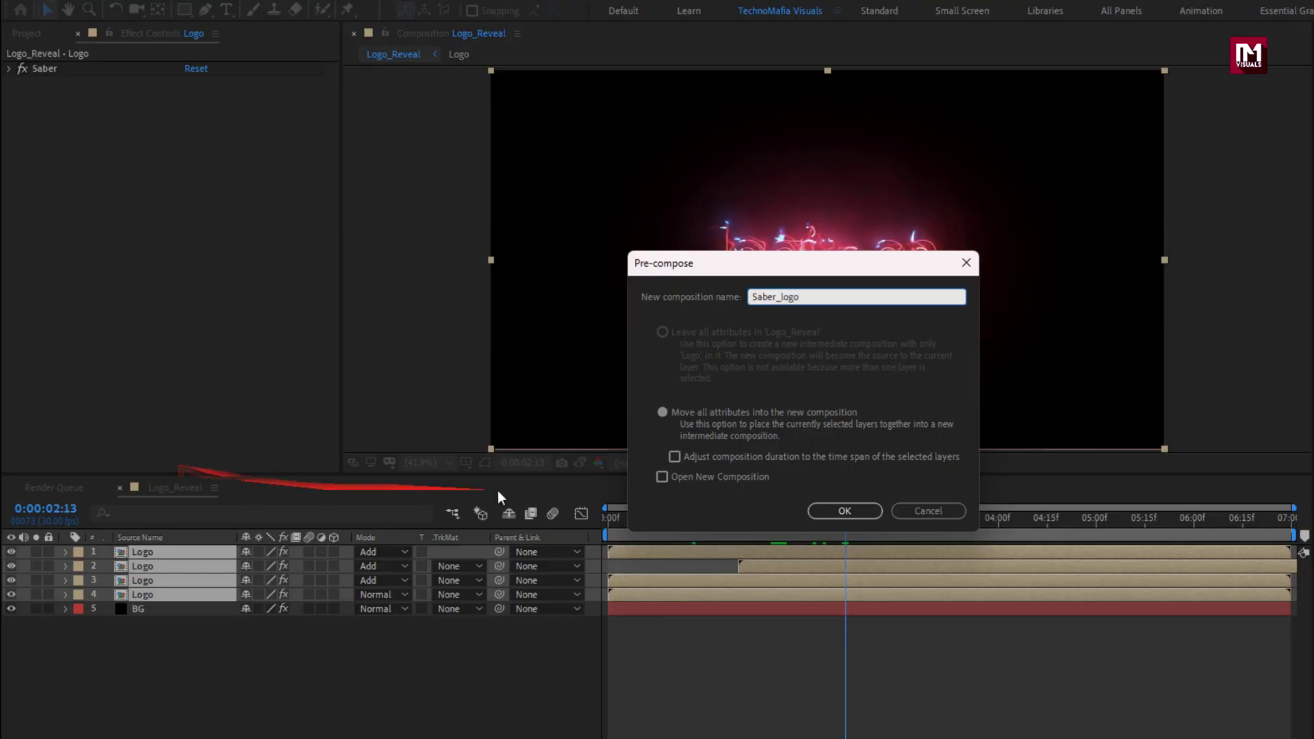
{"action": "left_click", "coordinate": [824, 511]}
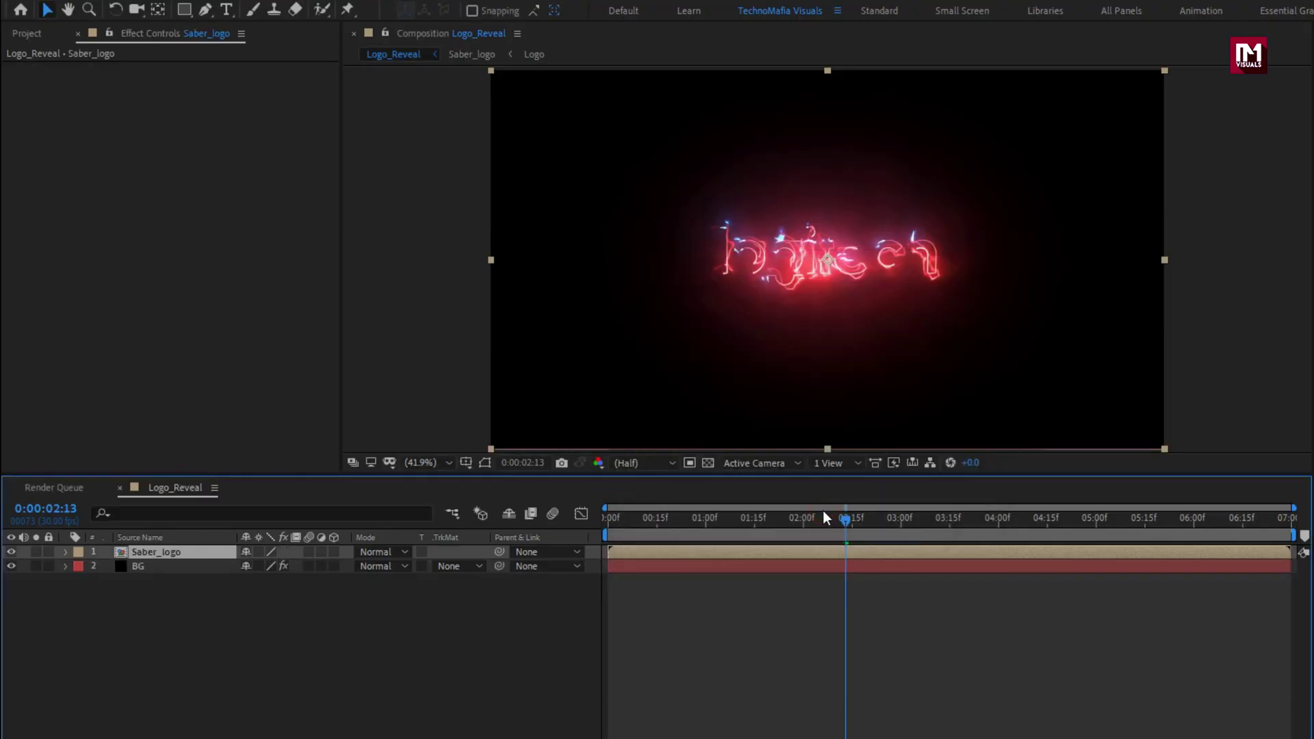
- Set Saber_logo to Add blending and duplicate it, giving the top copy 30% opacity
{"action": "left_click", "coordinate": [382, 553]}
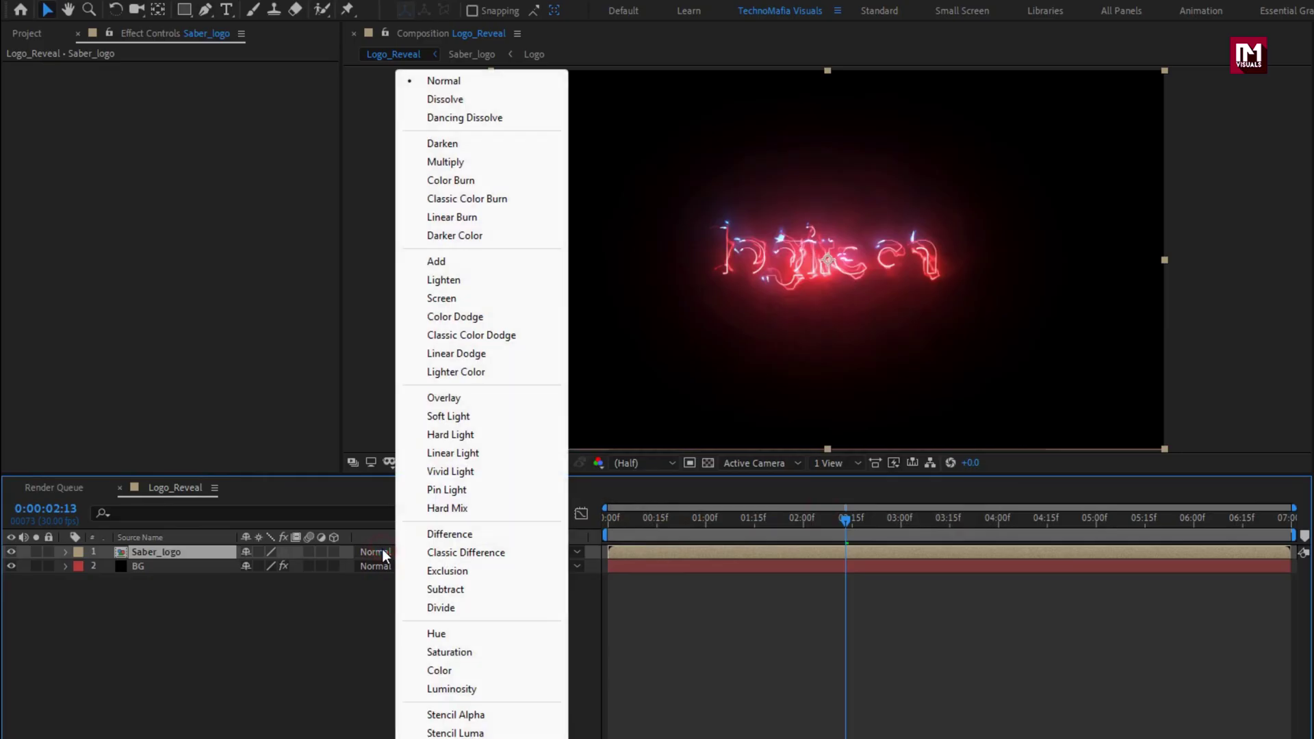
{"action": "left_click", "coordinate": [432, 267]}
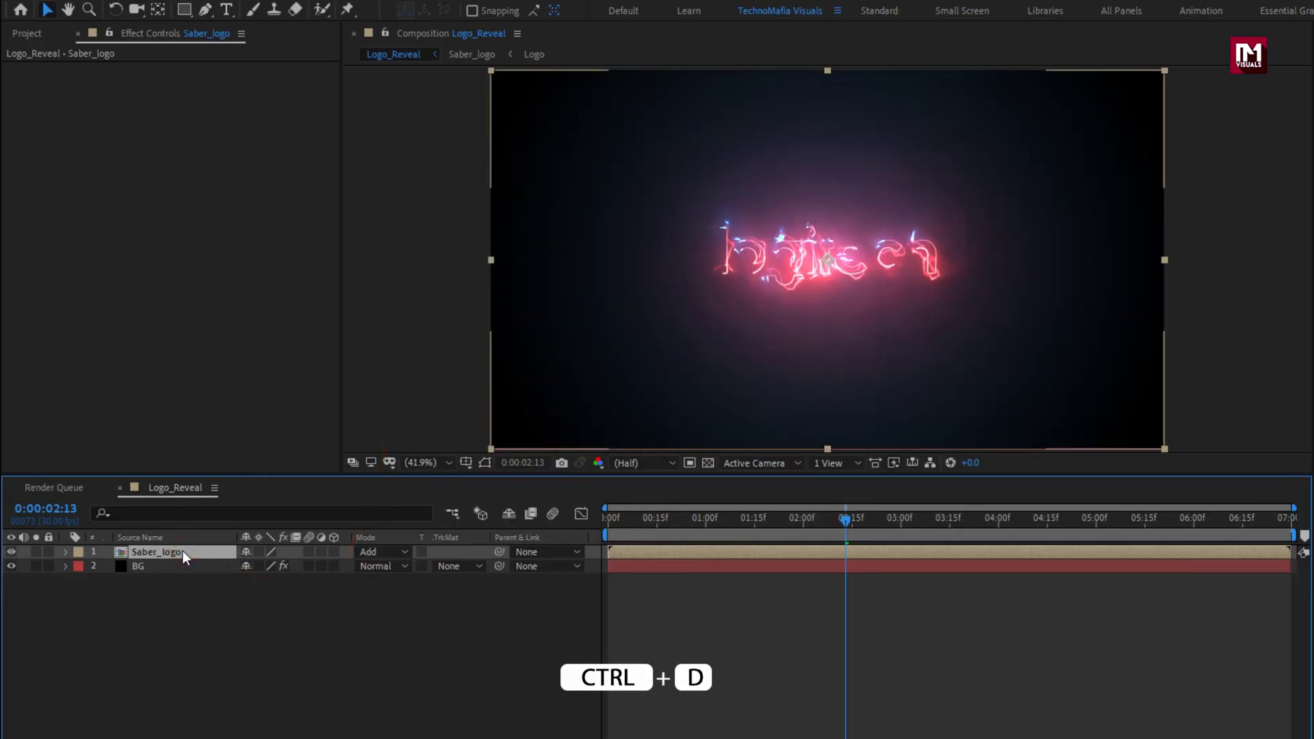
{"action": "key", "text": "ctrl+d"}
{"action": "key", "text": "t"}
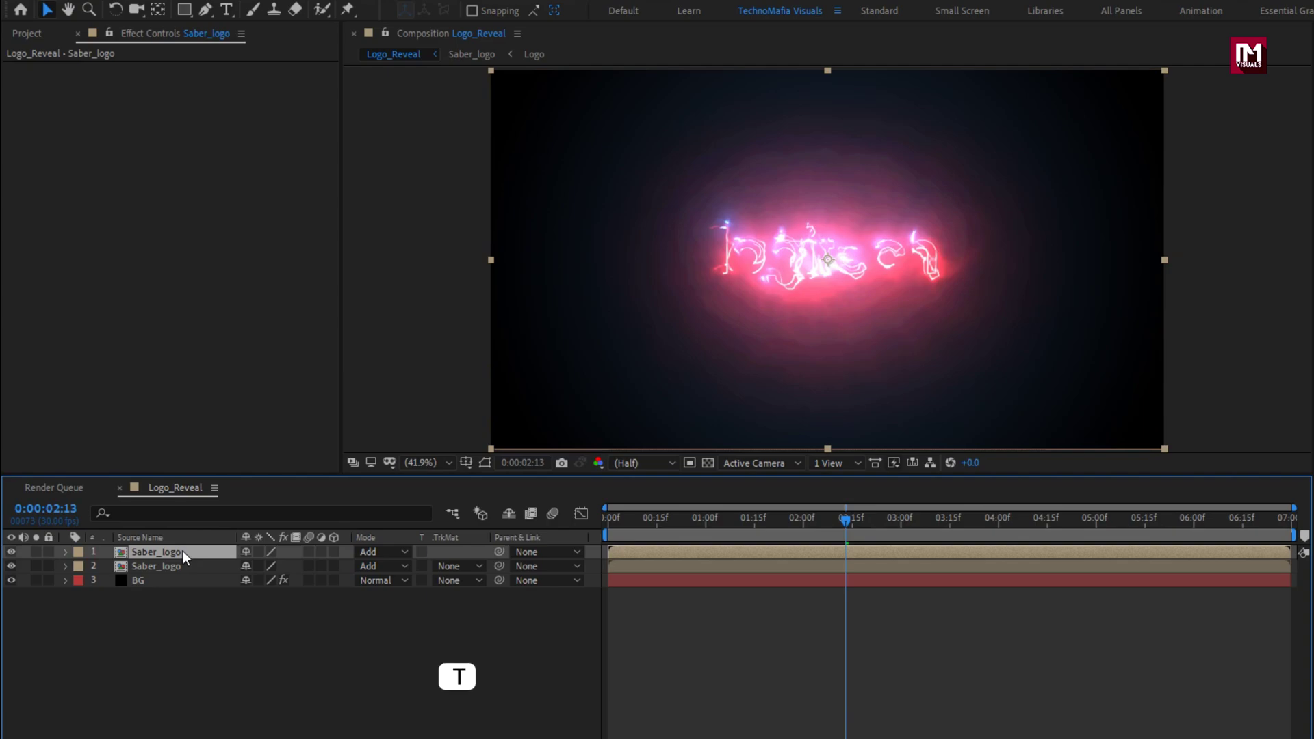
{"action": "left_click", "coordinate": [248, 566]}
{"action": "type", "text": "30"}
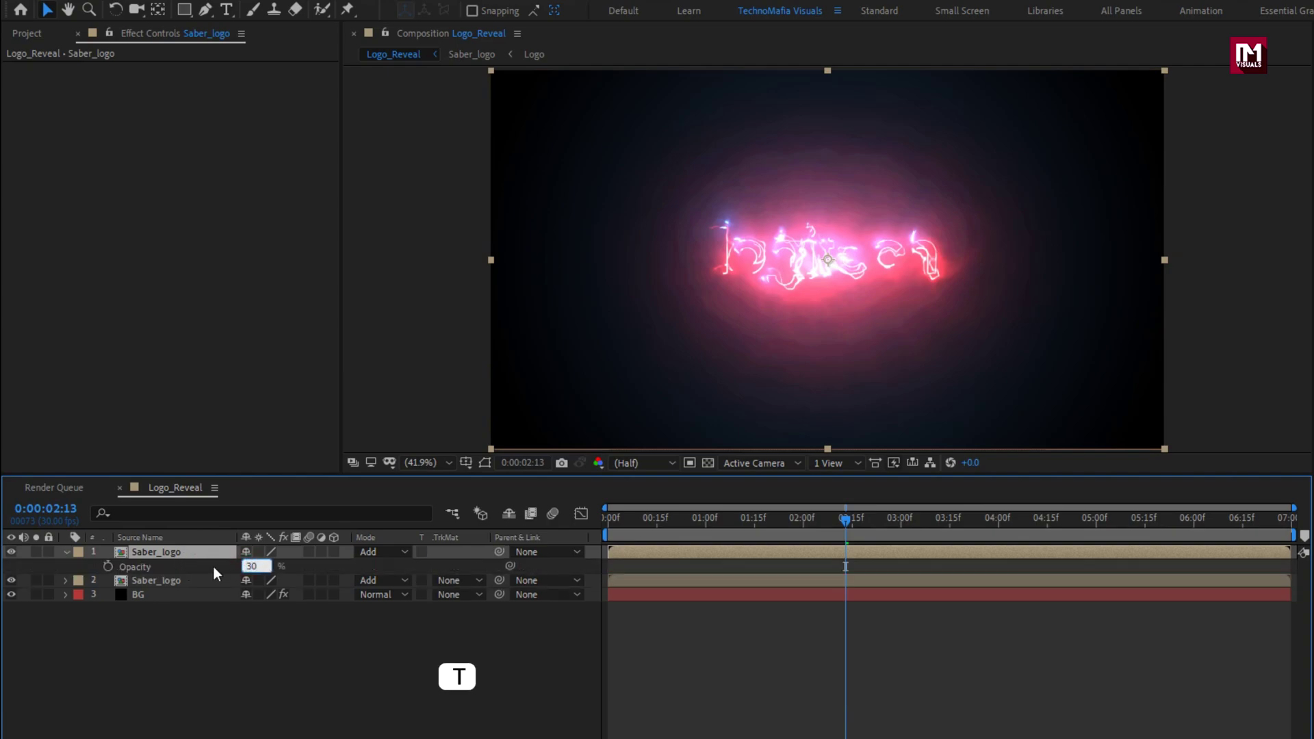
{"action": "key", "text": "Return"}
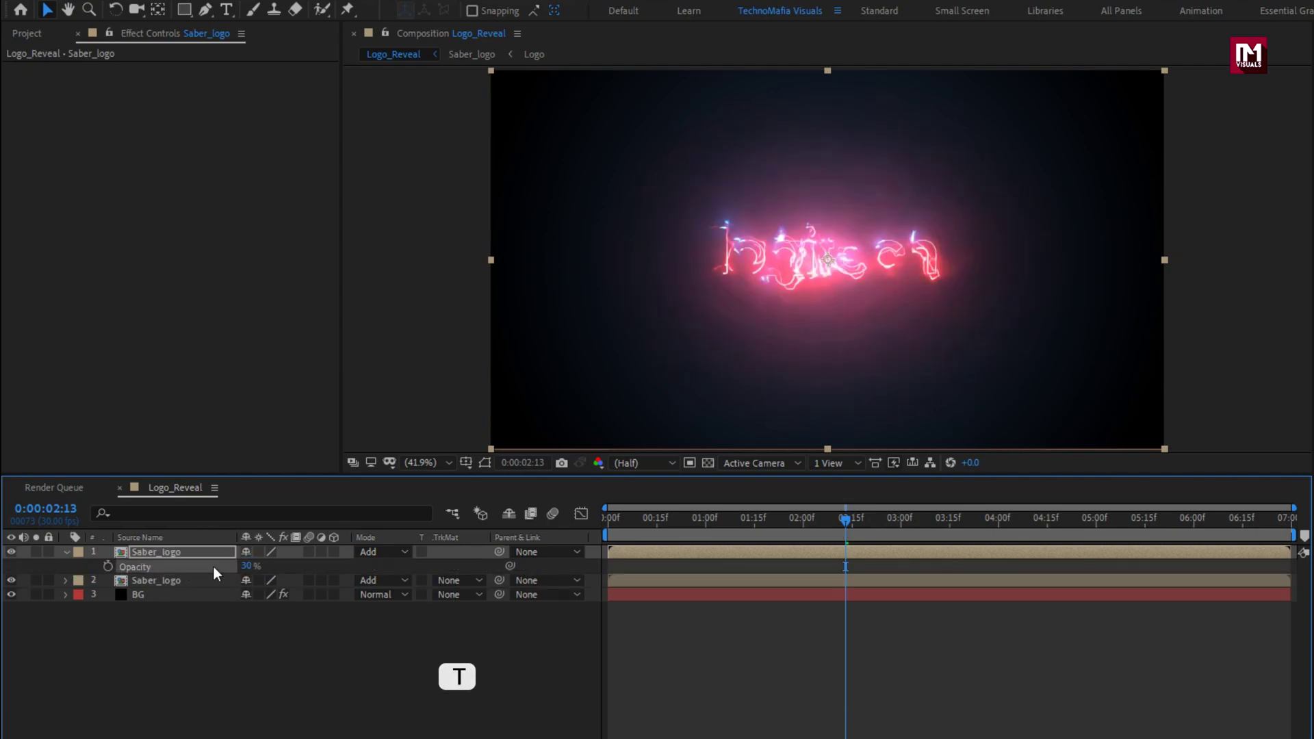
- Apply a Vertical Fast Box Blur to the top Saber_logo copy, raising Blur Radius to 496
{"action": "left_click", "coordinate": [67, 552]}
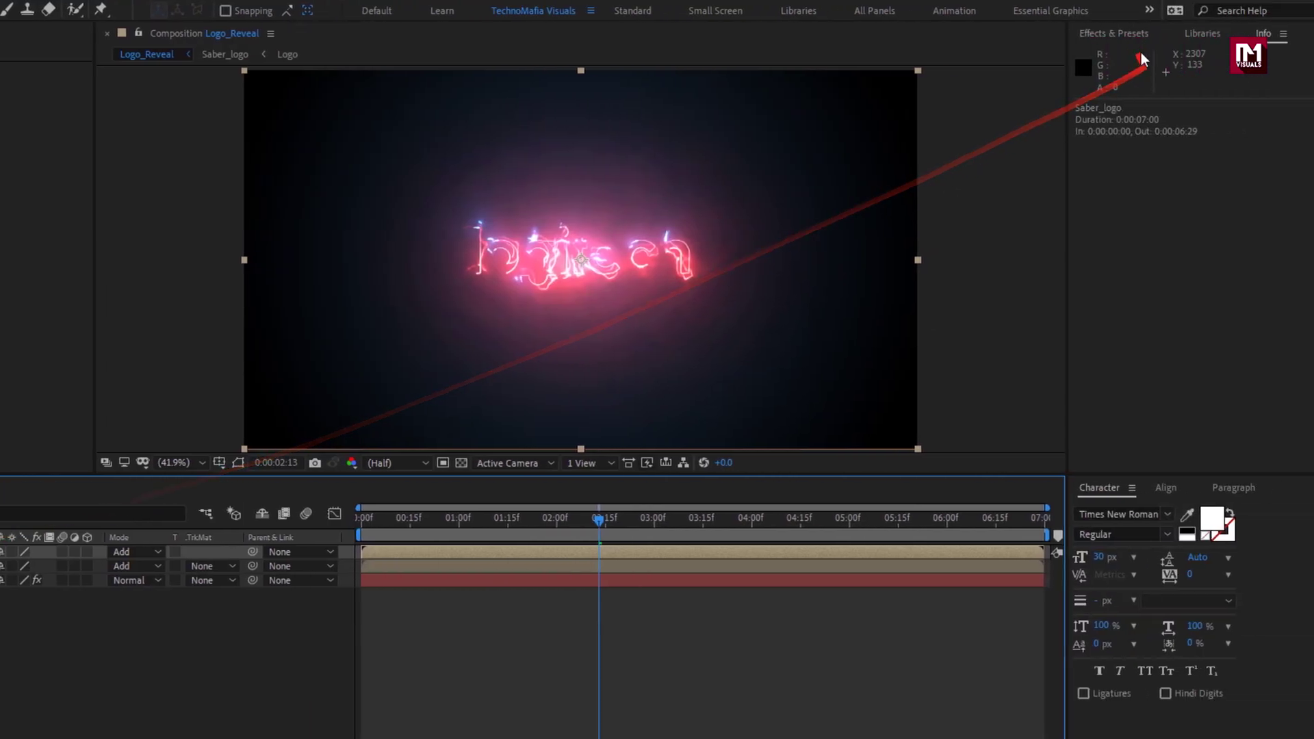
{"action": "left_click", "coordinate": [1131, 35]}
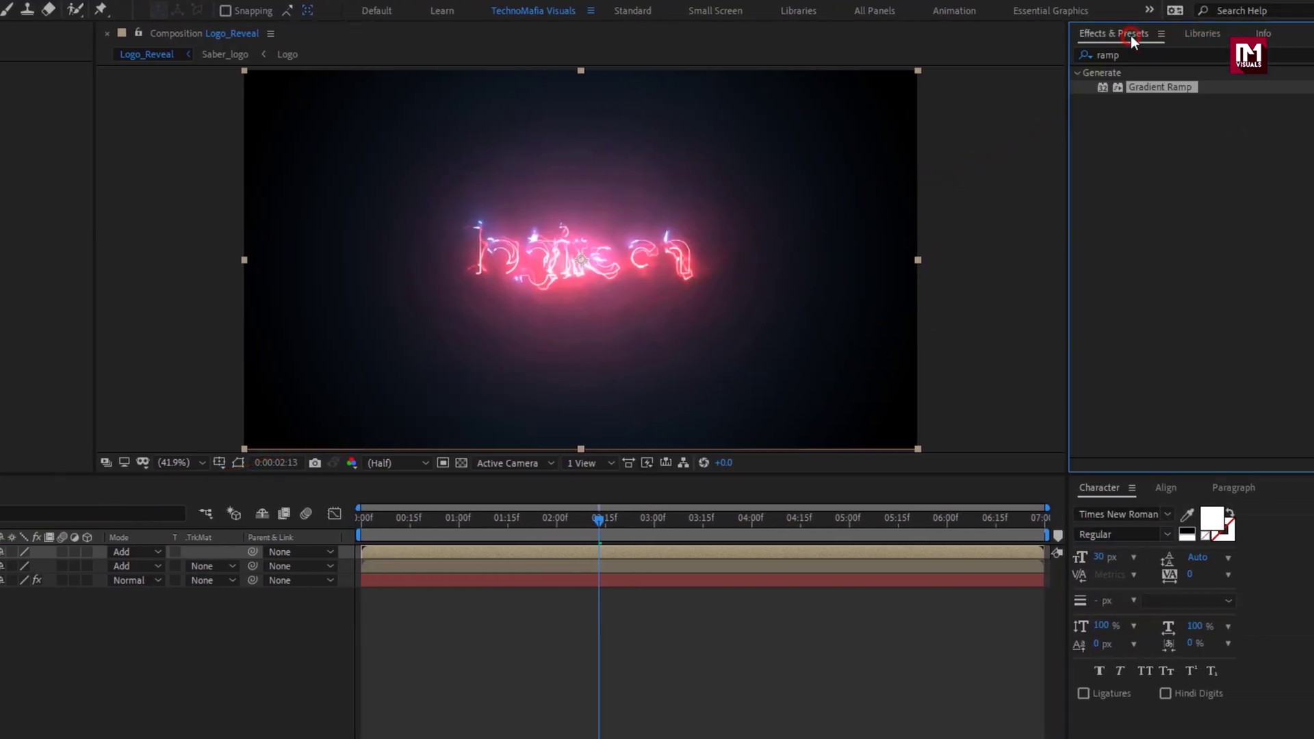
{"action": "left_click", "coordinate": [1130, 55]}
{"action": "type", "text": "fast"}
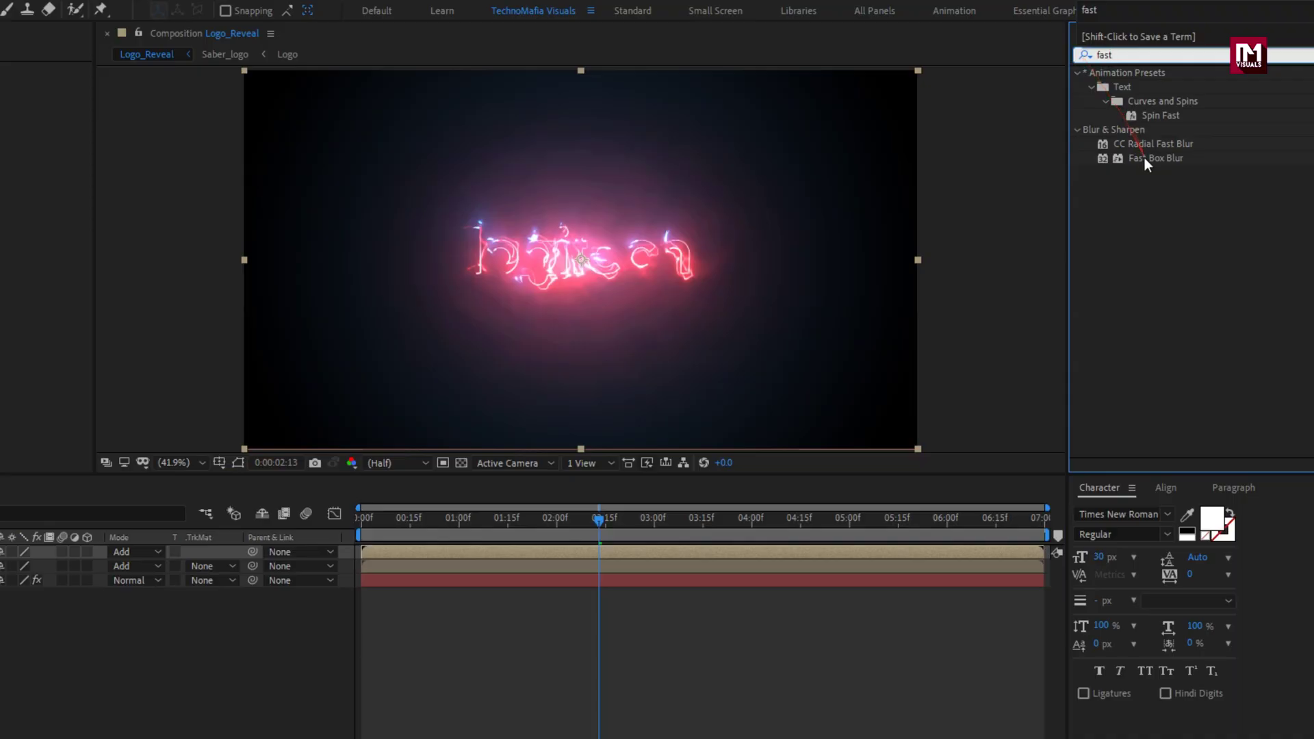
{"action": "double_click", "coordinate": [1145, 158]}
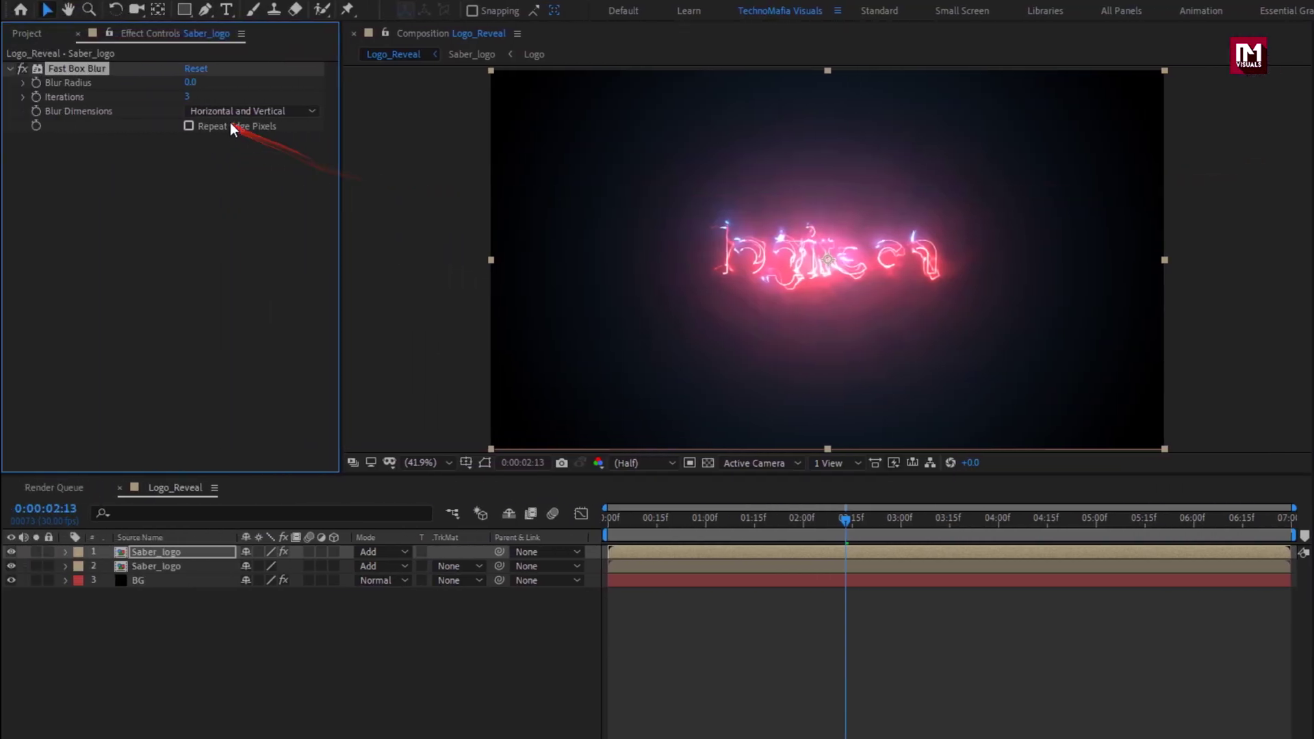
{"action": "left_click", "coordinate": [224, 111]}
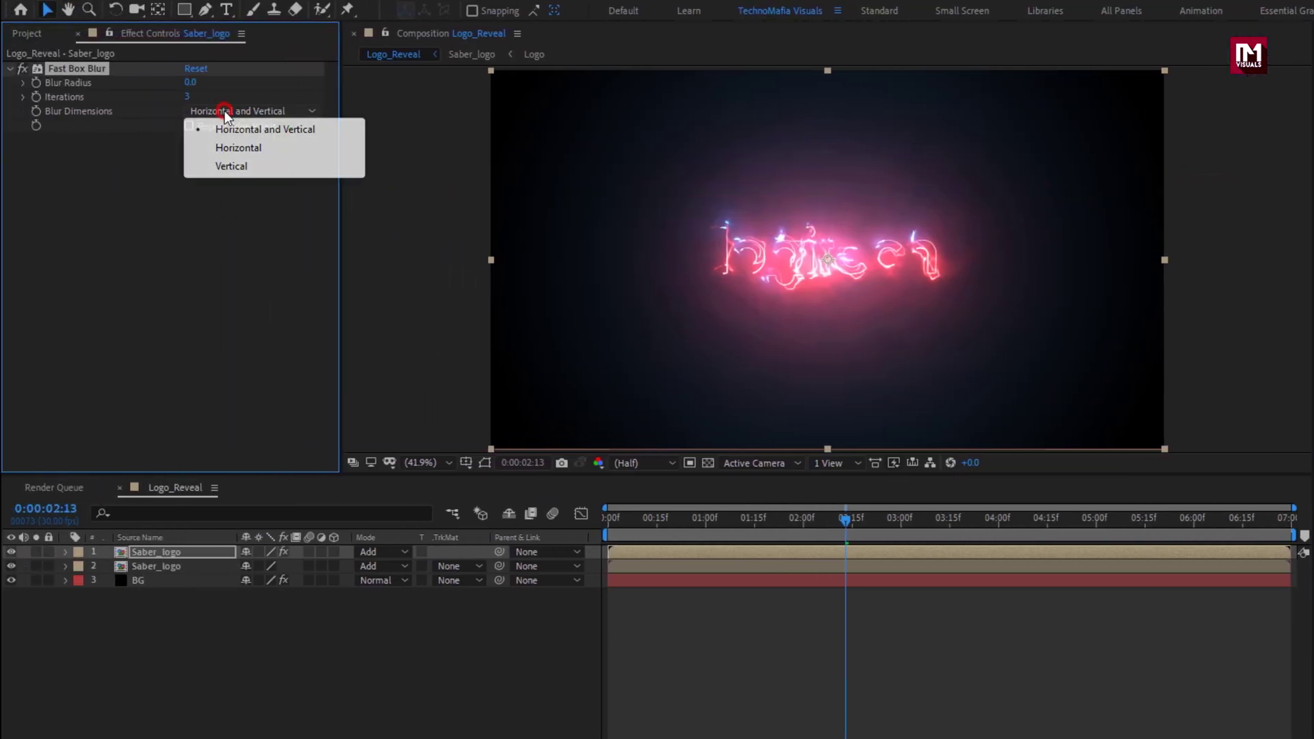
{"action": "left_click", "coordinate": [232, 167]}
{"action": "left_click", "coordinate": [191, 98]}
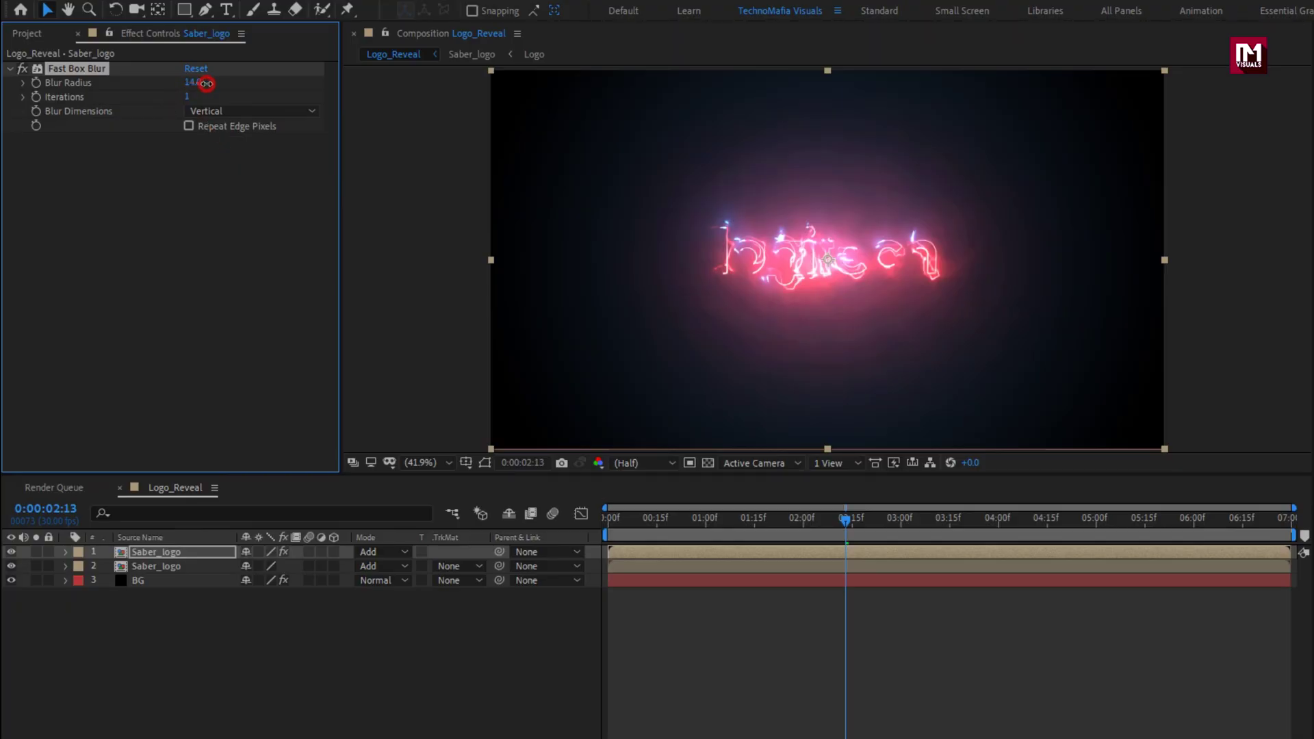
{"action": "left_click_drag", "start_coordinate": [275, 84], "coordinate": [374, 84]}
{"action": "left_click_drag", "start_coordinate": [479, 85], "coordinate": [531, 85]}
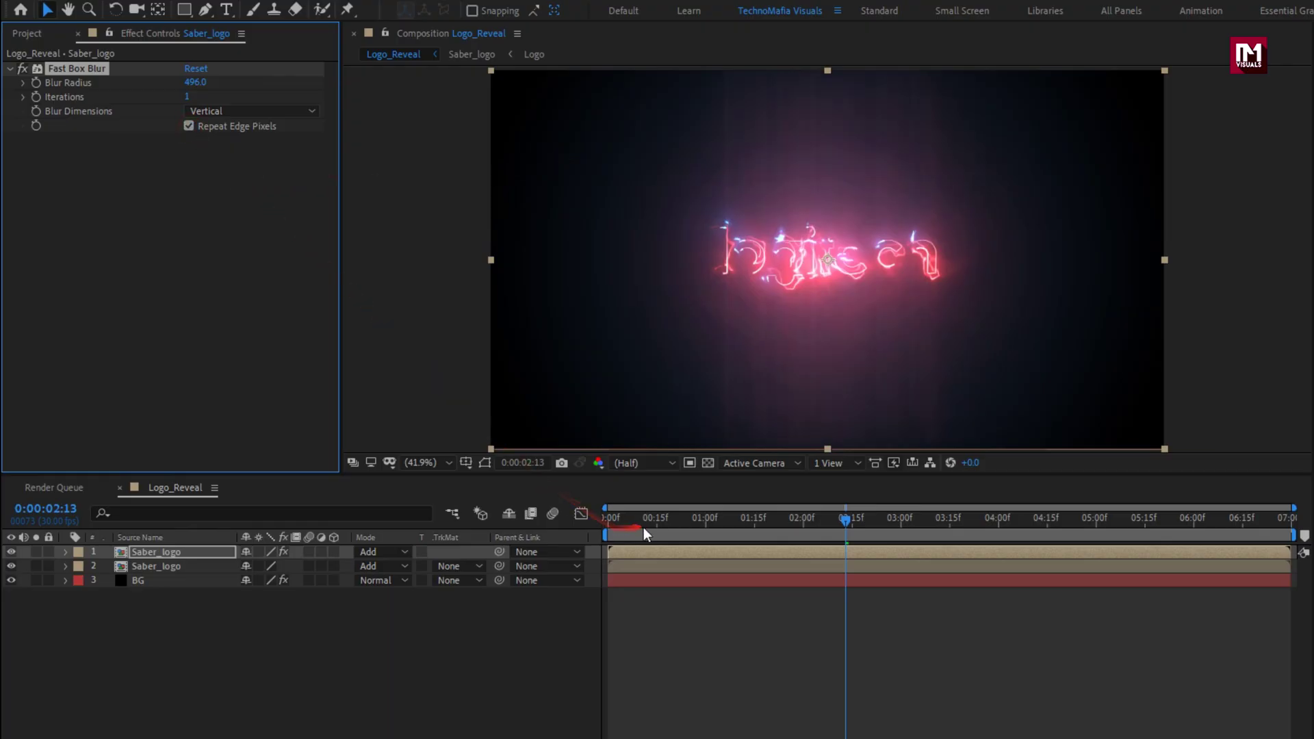
- Add Particles 1.mp4 from the Project panel as the top layer of Logo_Reveal
{"action": "left_click_drag", "start_coordinate": [646, 533], "coordinate": [862, 534]}
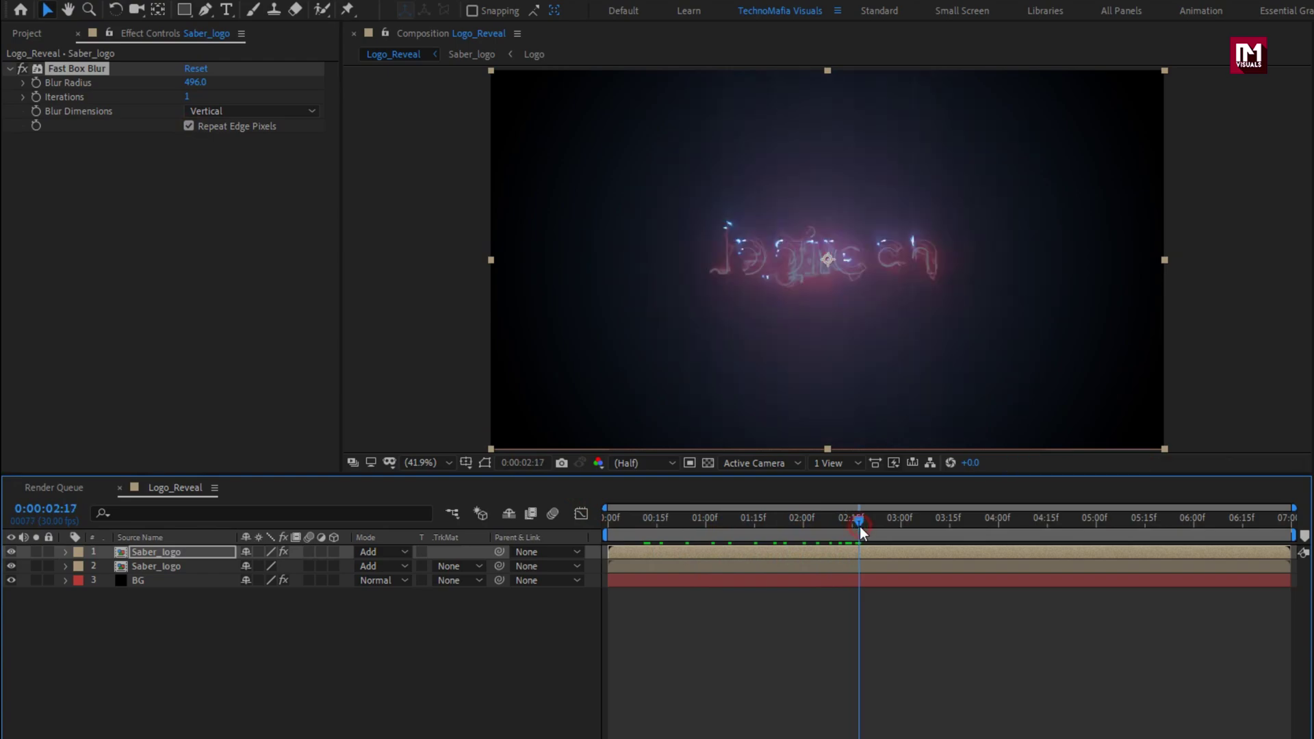
{"action": "left_click", "coordinate": [34, 34]}
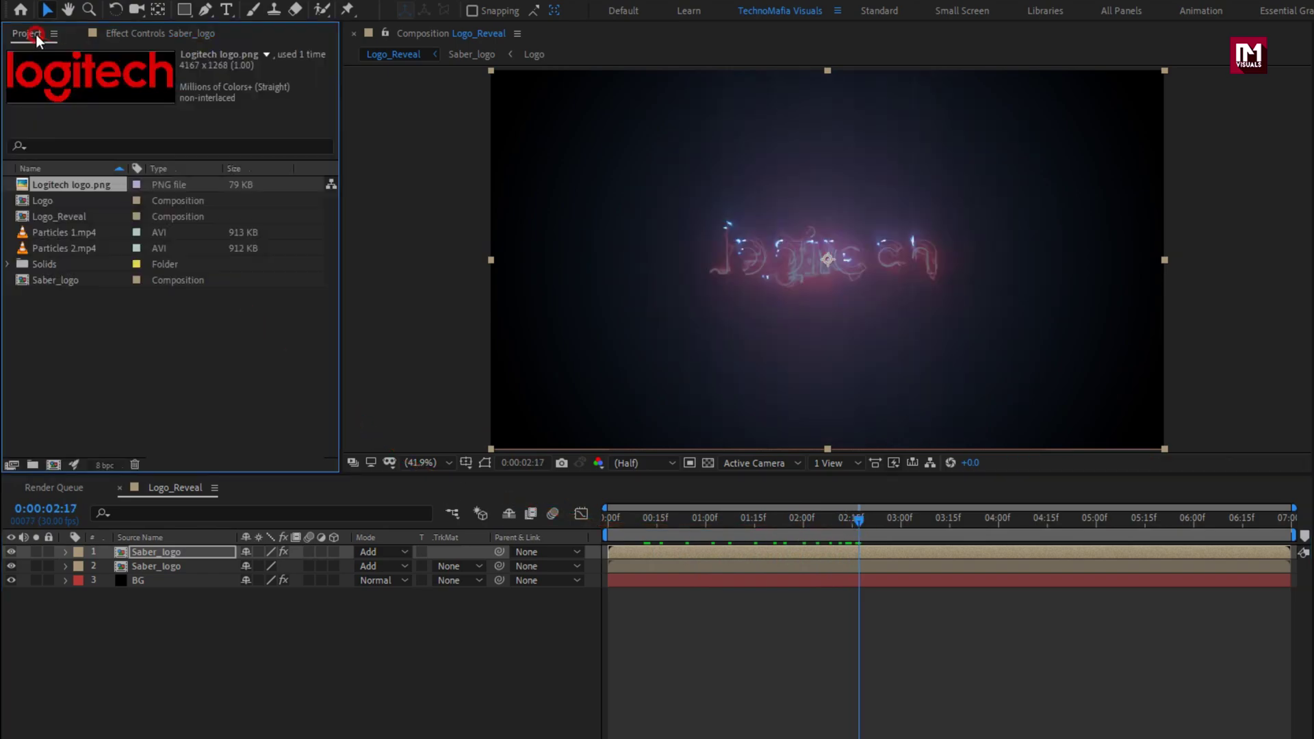
{"action": "left_click_drag", "start_coordinate": [64, 233], "coordinate": [196, 549]}
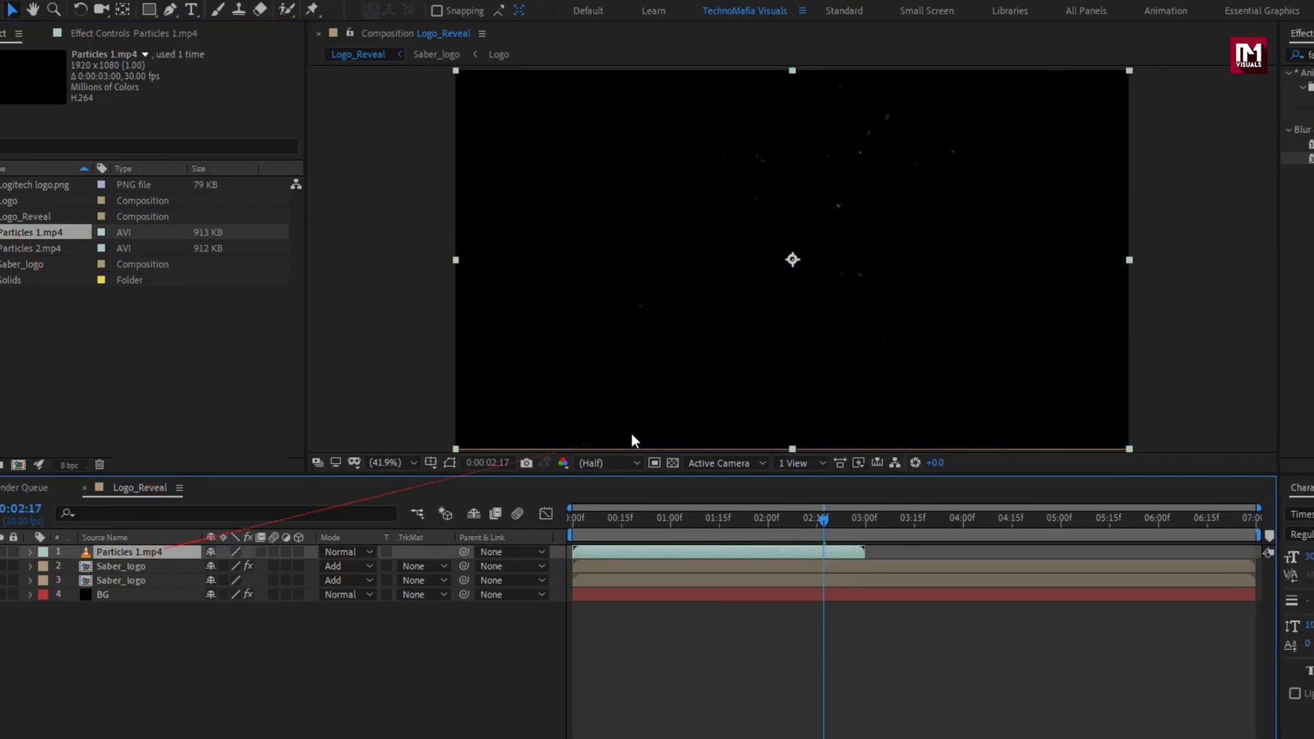
- Apply Tint to Particles 1.mp4 with Map White To blue 368BFF
{"action": "left_click", "coordinate": [1136, 55]}
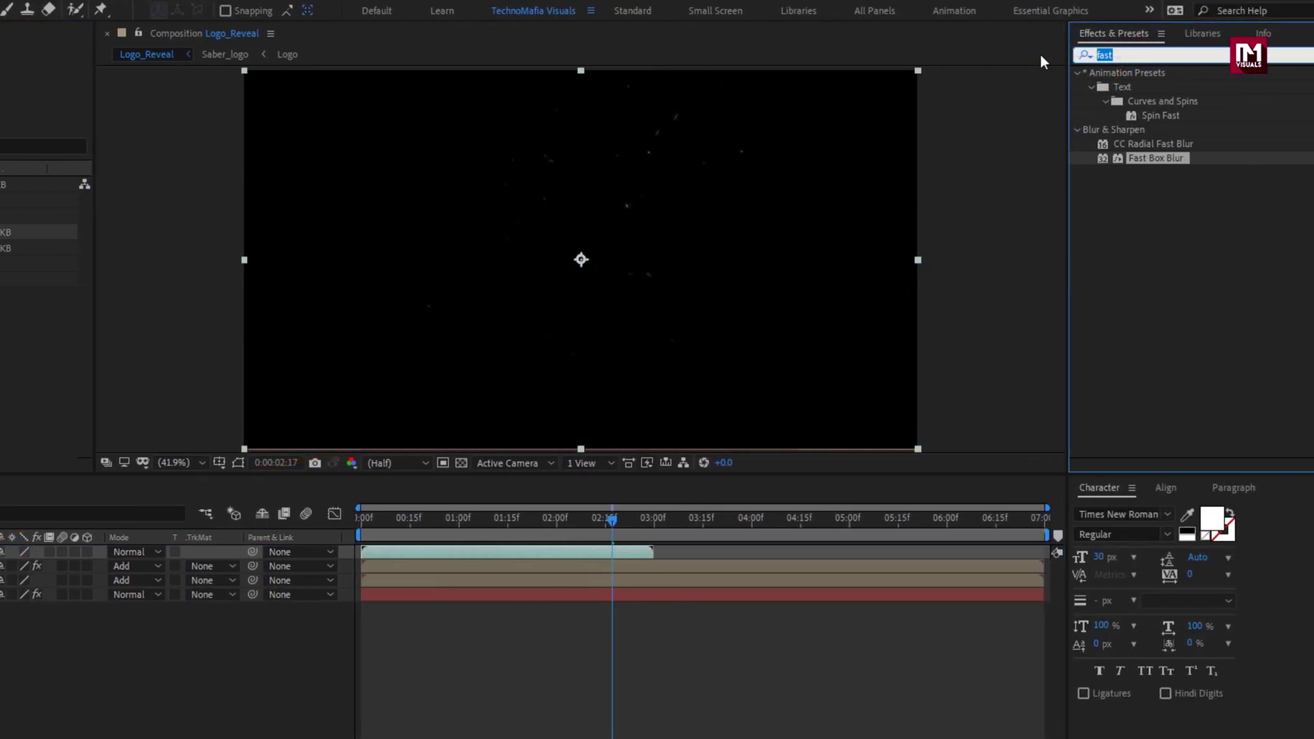
{"action": "type", "text": "tint"}
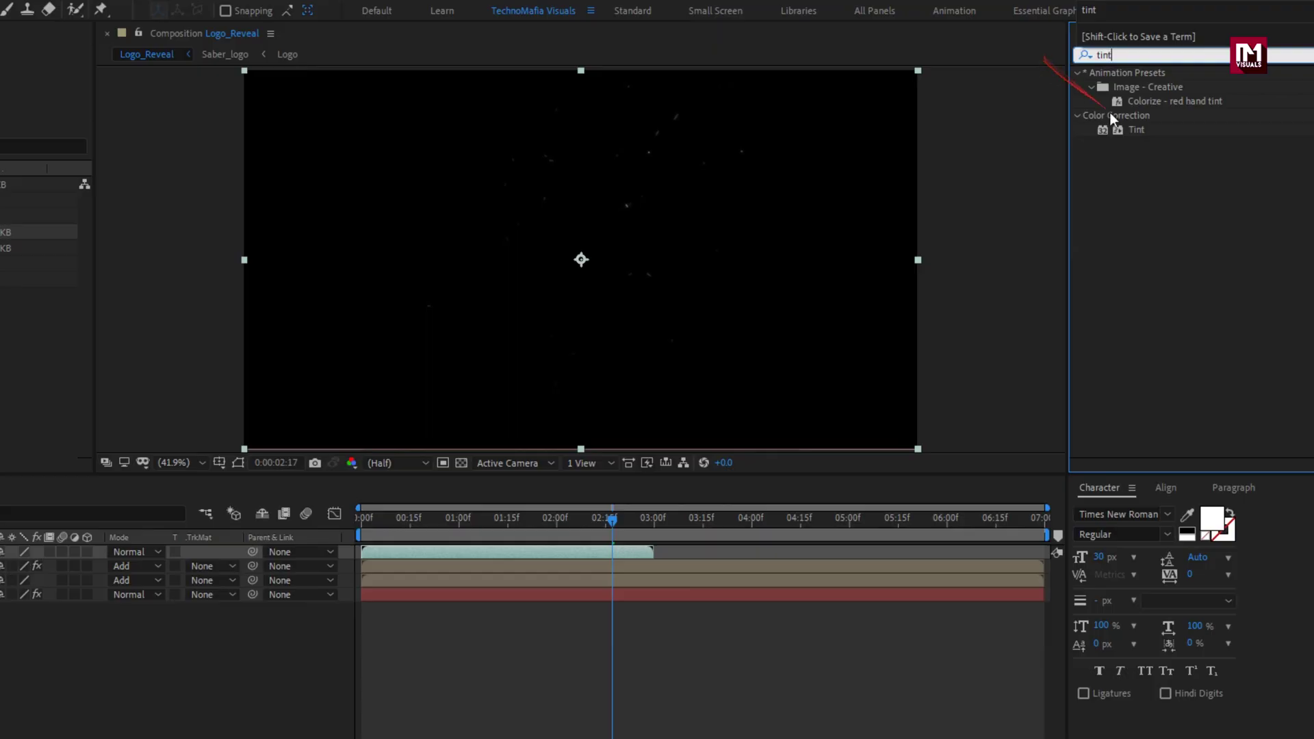
{"action": "left_click_drag", "start_coordinate": [1139, 132], "coordinate": [352, 147]}
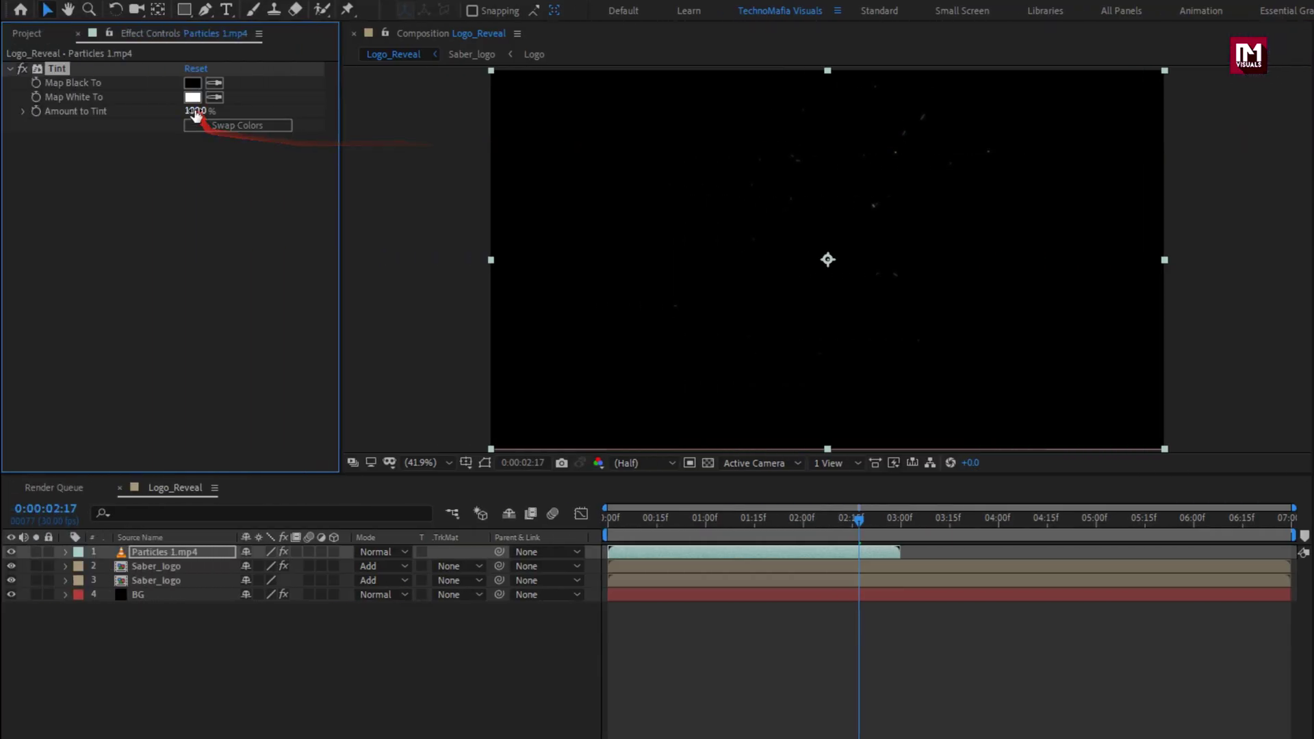
{"action": "left_click", "coordinate": [192, 97]}
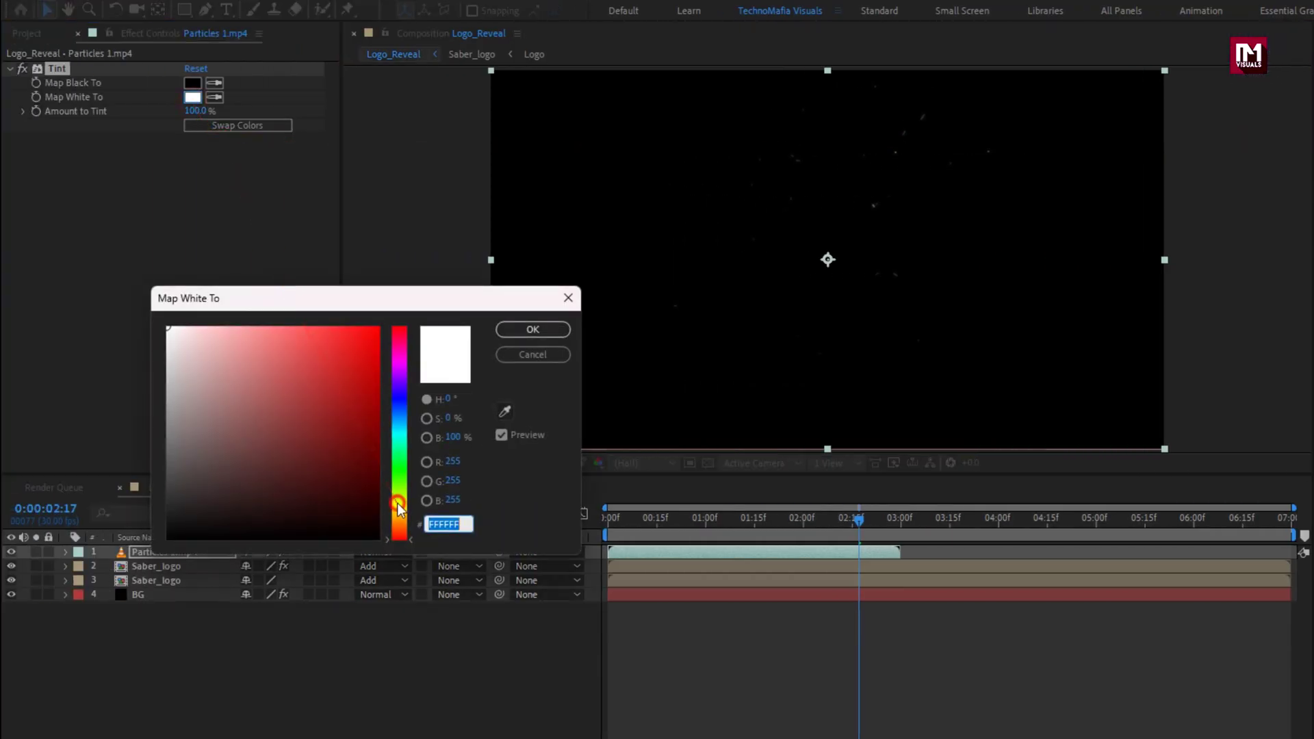
{"action": "left_click_drag", "start_coordinate": [399, 510], "coordinate": [405, 413]}
{"action": "left_click_drag", "start_coordinate": [353, 357], "coordinate": [334, 322]}
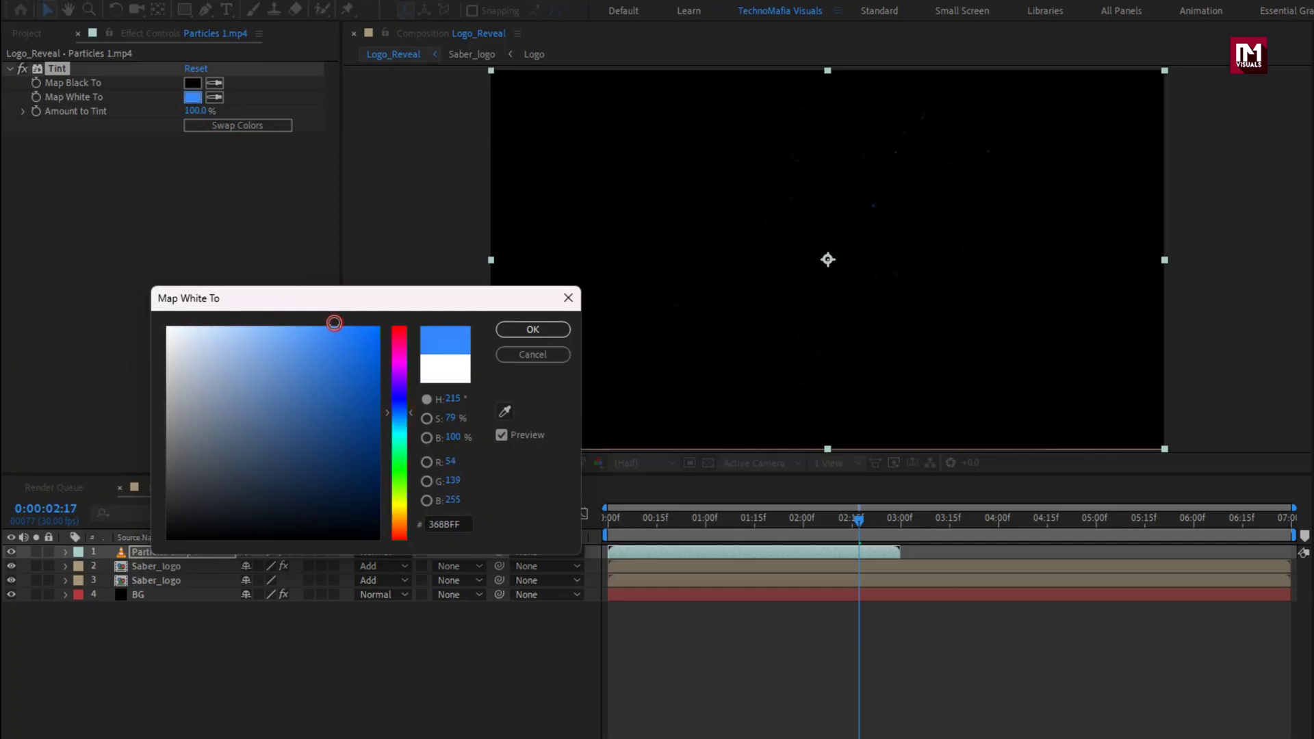
{"action": "left_click", "coordinate": [506, 331]}
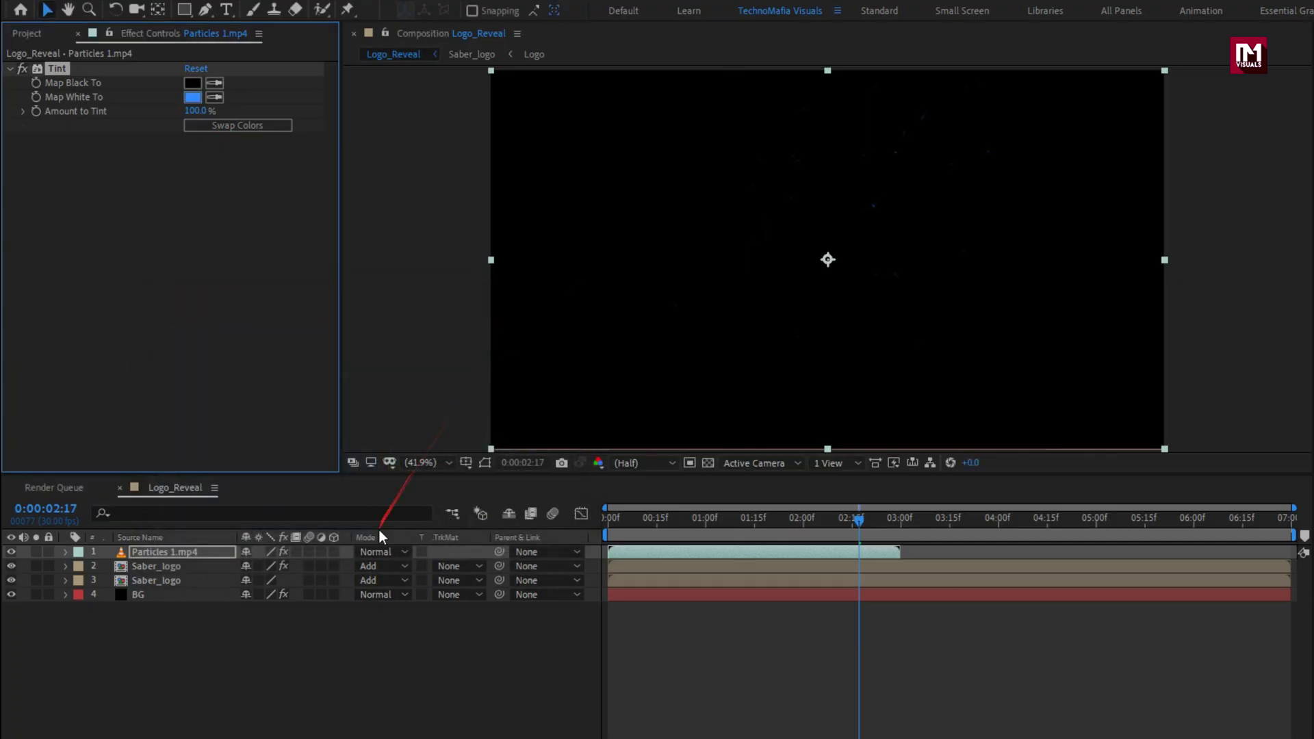
- Set Particles 1.mp4's blending mode to Add and preview at 0:00:02:01
{"action": "left_click", "coordinate": [375, 553]}
{"action": "left_click", "coordinate": [433, 260]}
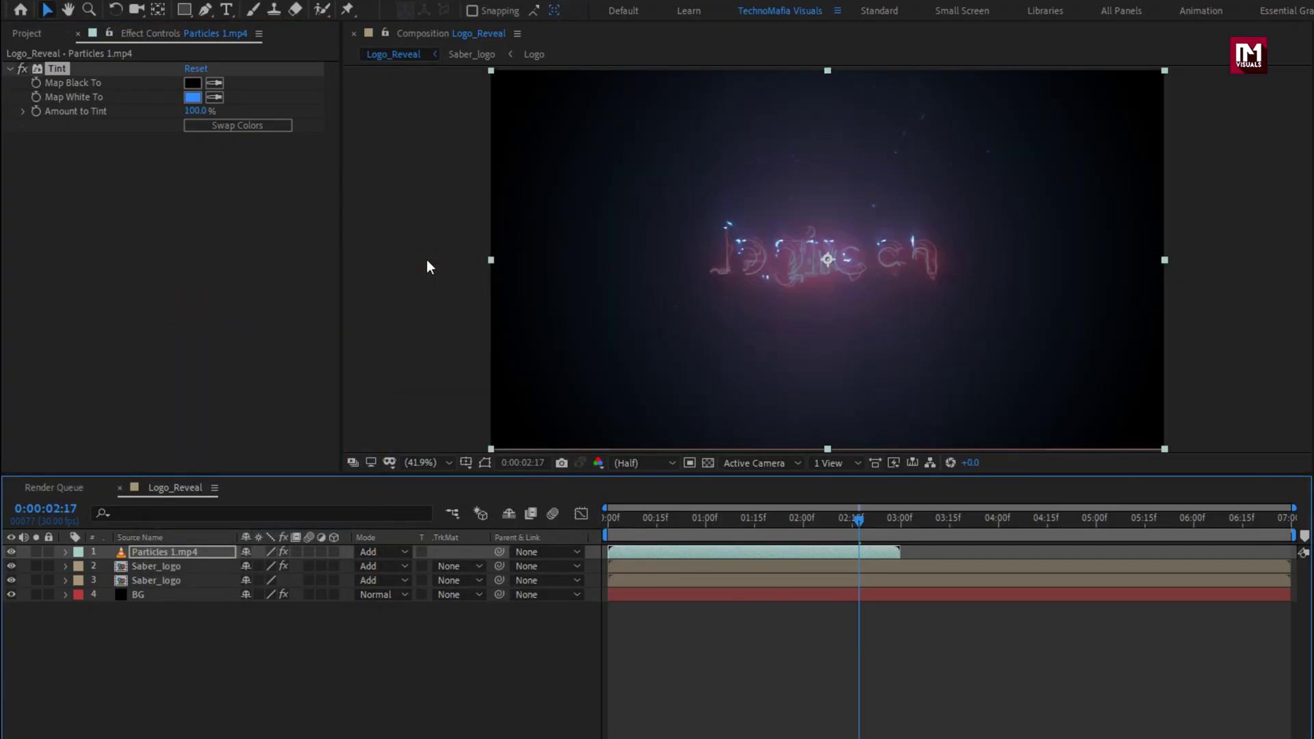
{"action": "left_click", "coordinate": [934, 523]}
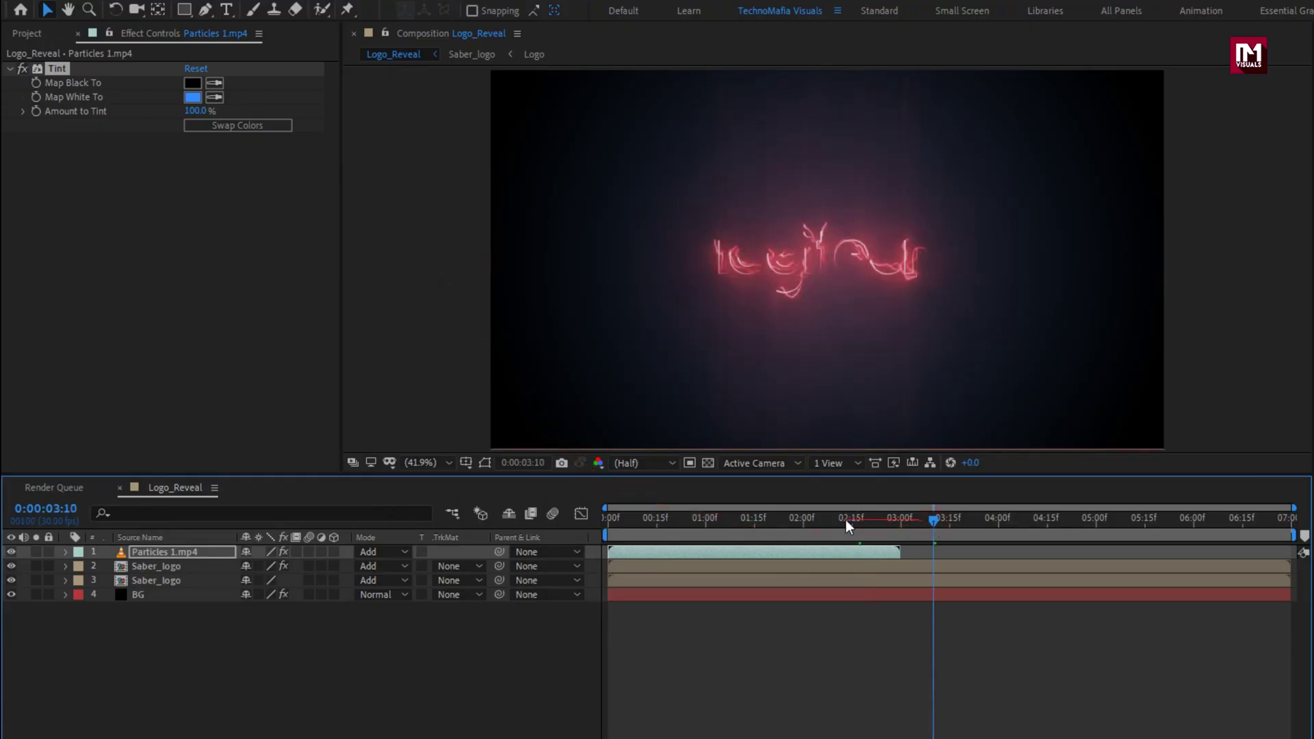
{"action": "left_click", "coordinate": [807, 520]}
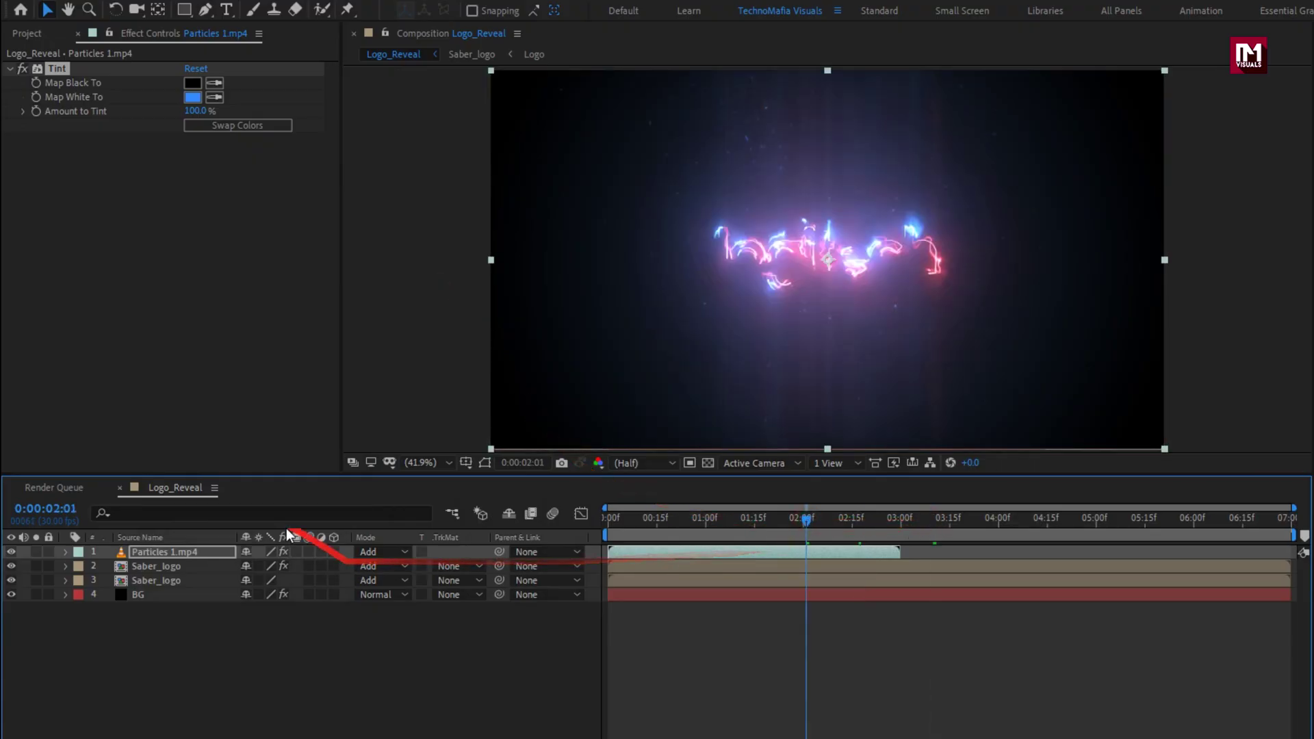
- Add Particles 2.mp4 as the new top layer with Add blending mode
{"action": "left_click", "coordinate": [24, 36]}
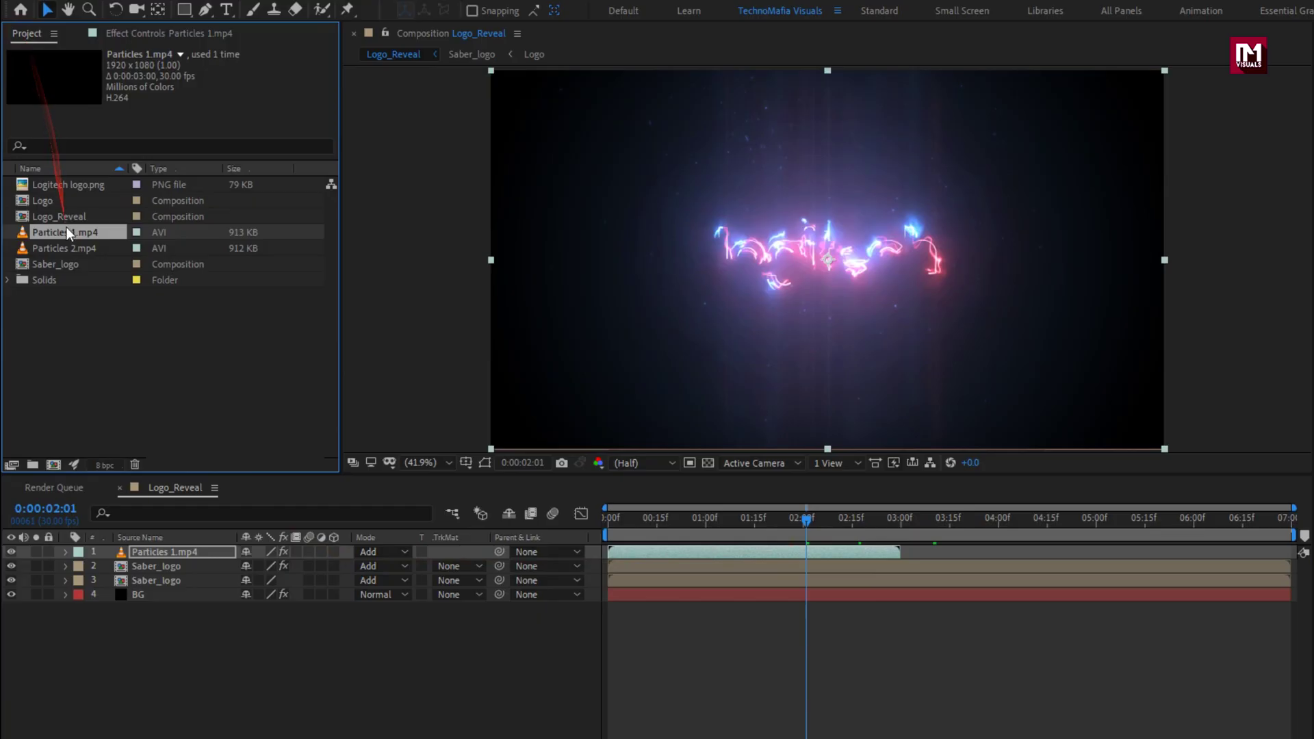
{"action": "left_click_drag", "start_coordinate": [66, 248], "coordinate": [171, 546]}
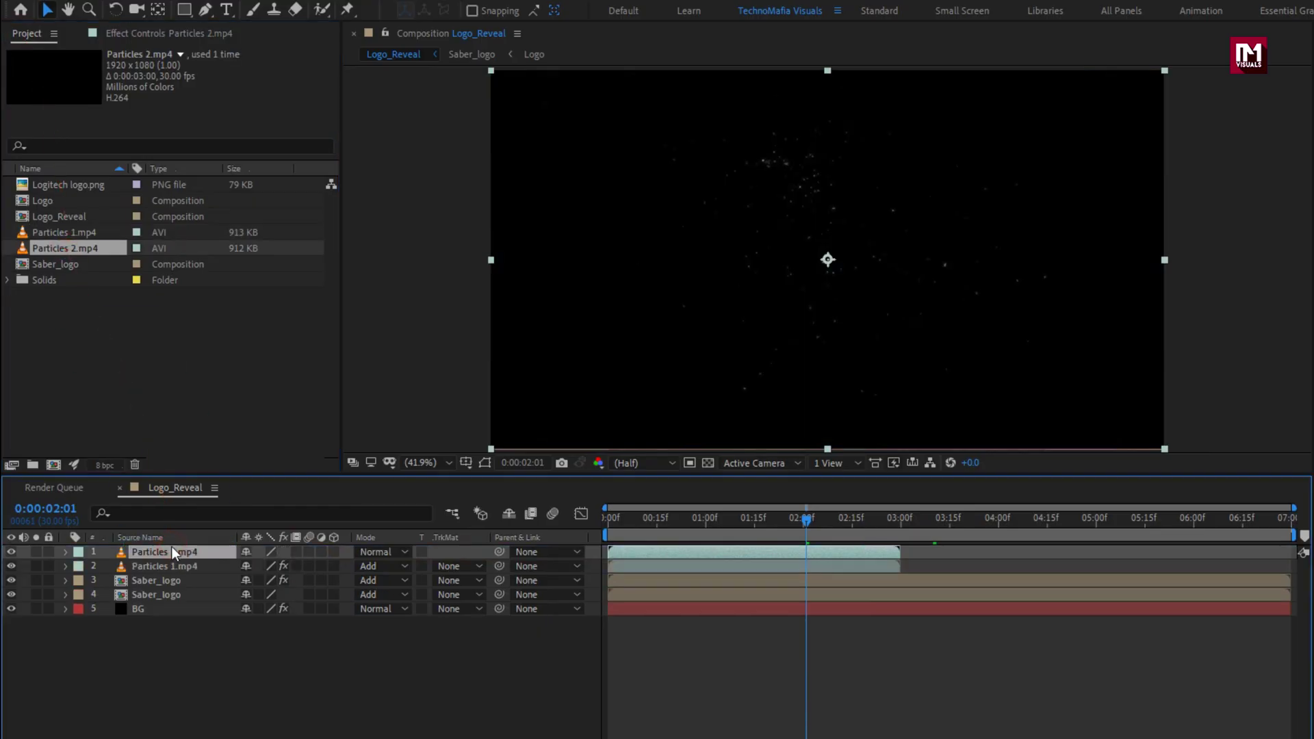
{"action": "left_click", "coordinate": [374, 553]}
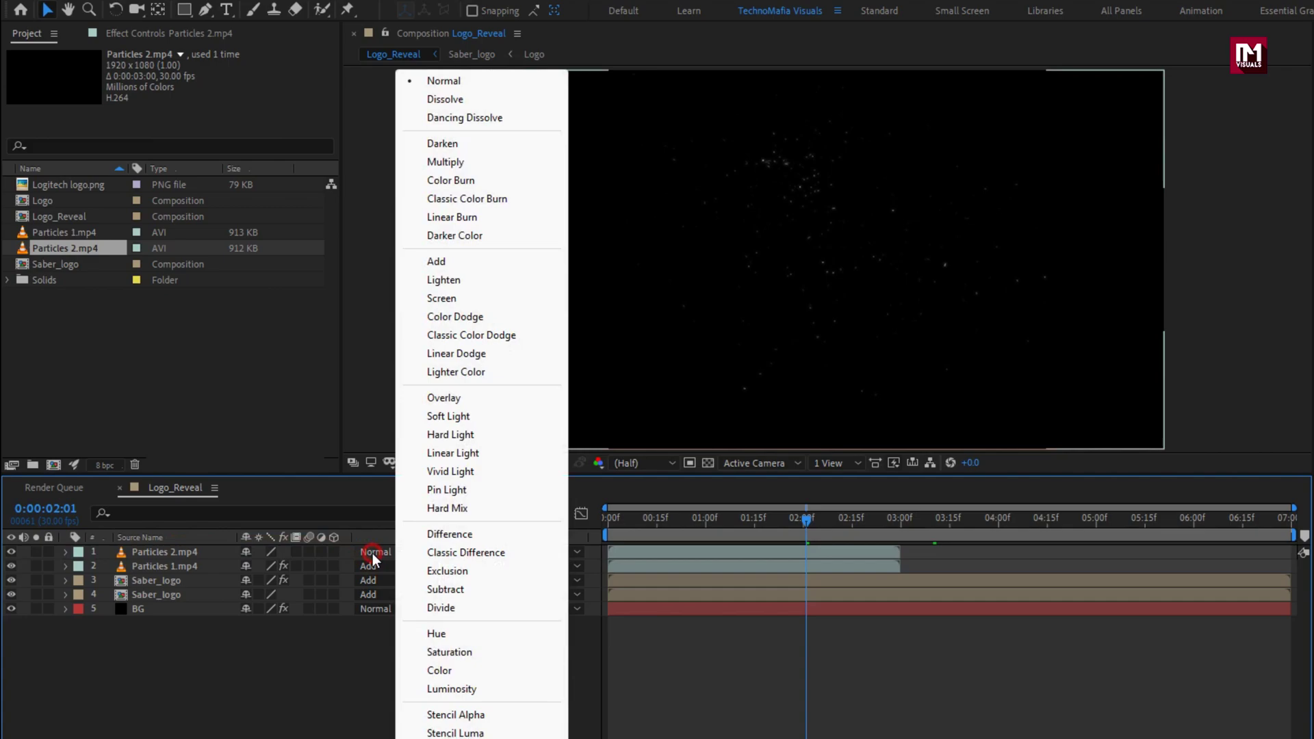
{"action": "left_click", "coordinate": [436, 261]}
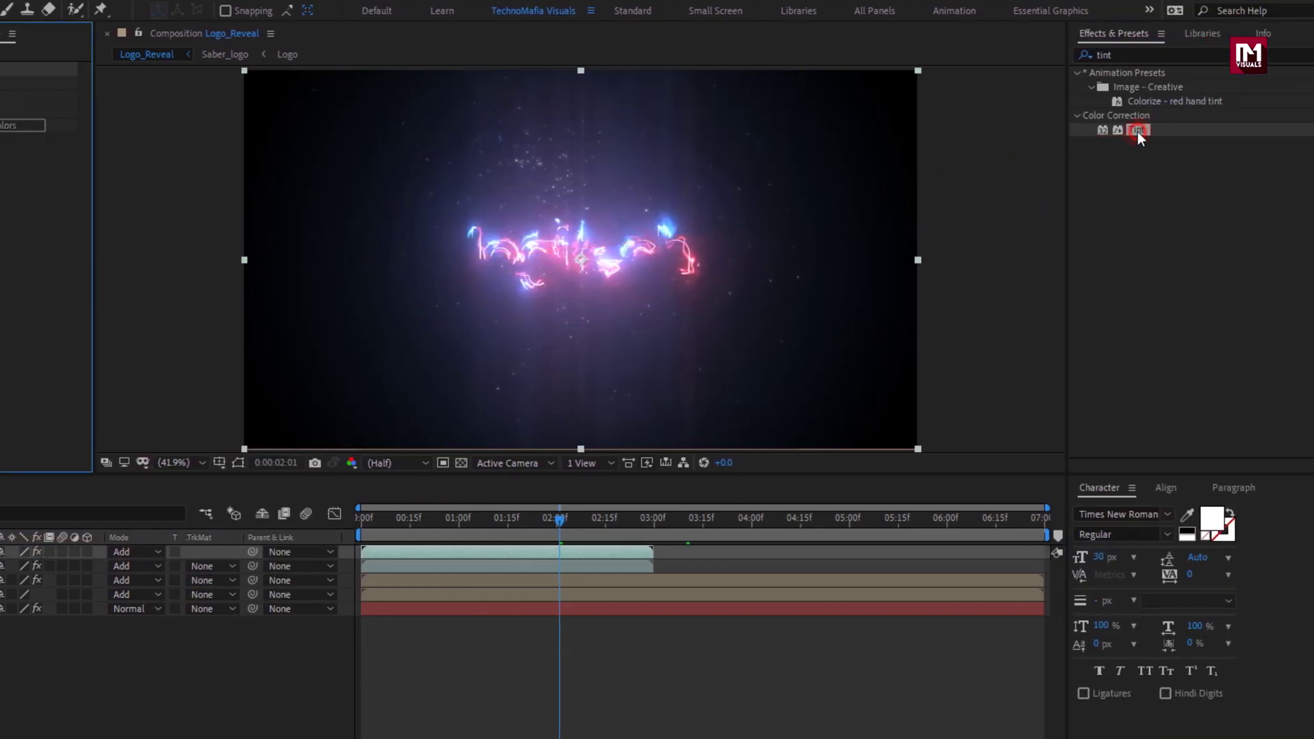
- Apply Tint to Particles 2.mp4 with Map White To pure red FF0000
{"action": "left_click_drag", "start_coordinate": [1138, 132], "coordinate": [479, 167]}
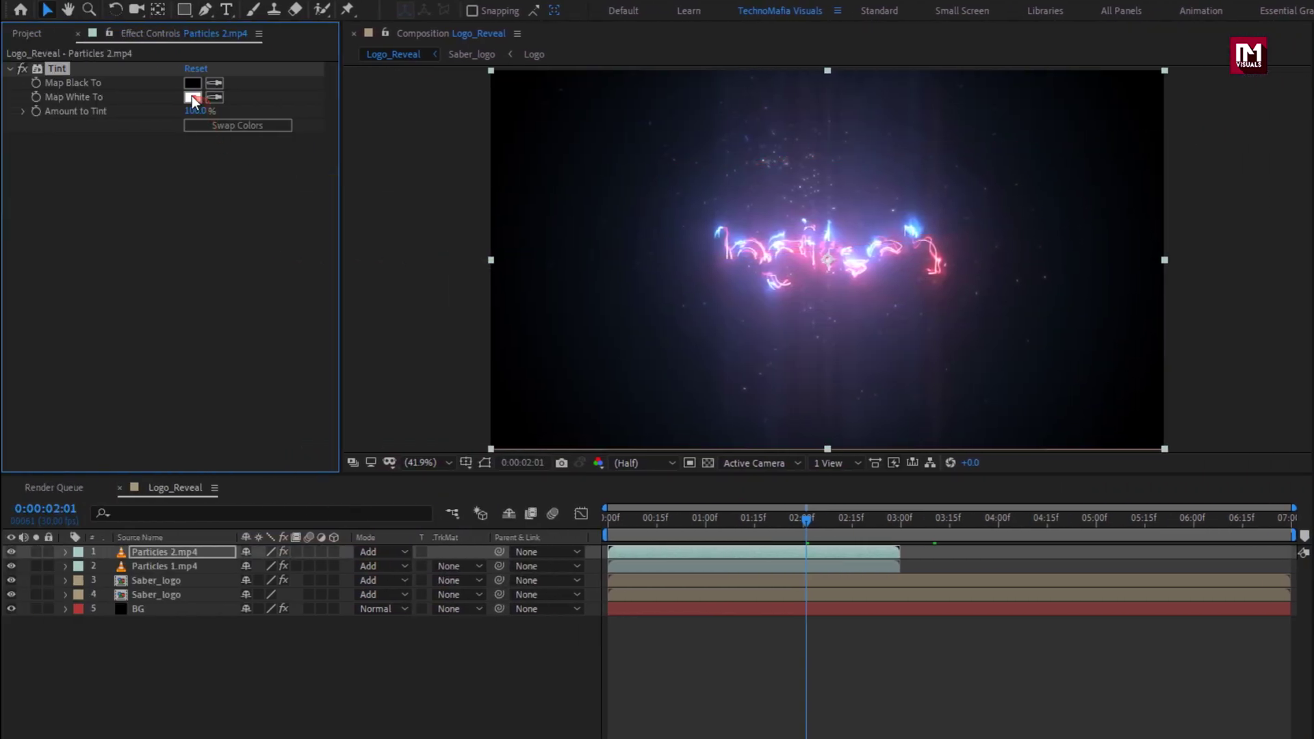
{"action": "left_click", "coordinate": [192, 97]}
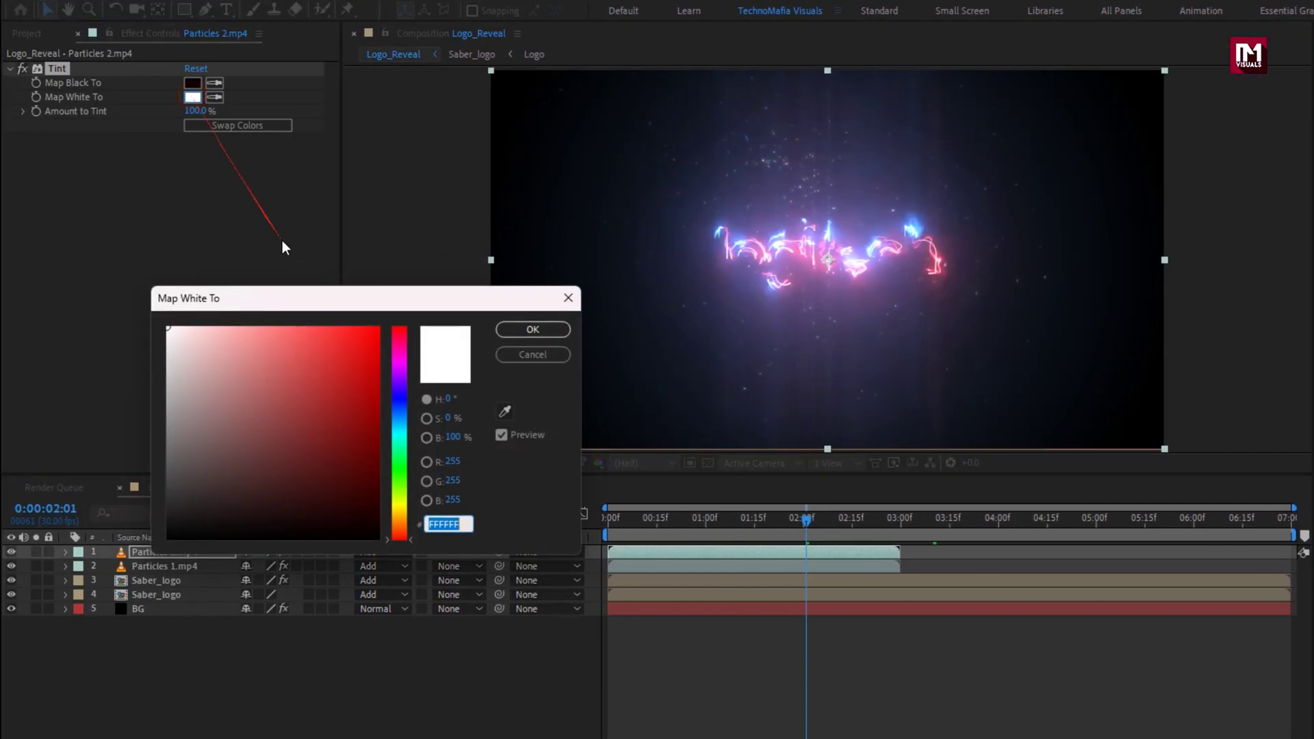
{"action": "left_click", "coordinate": [378, 327]}
{"action": "left_click", "coordinate": [515, 329]}
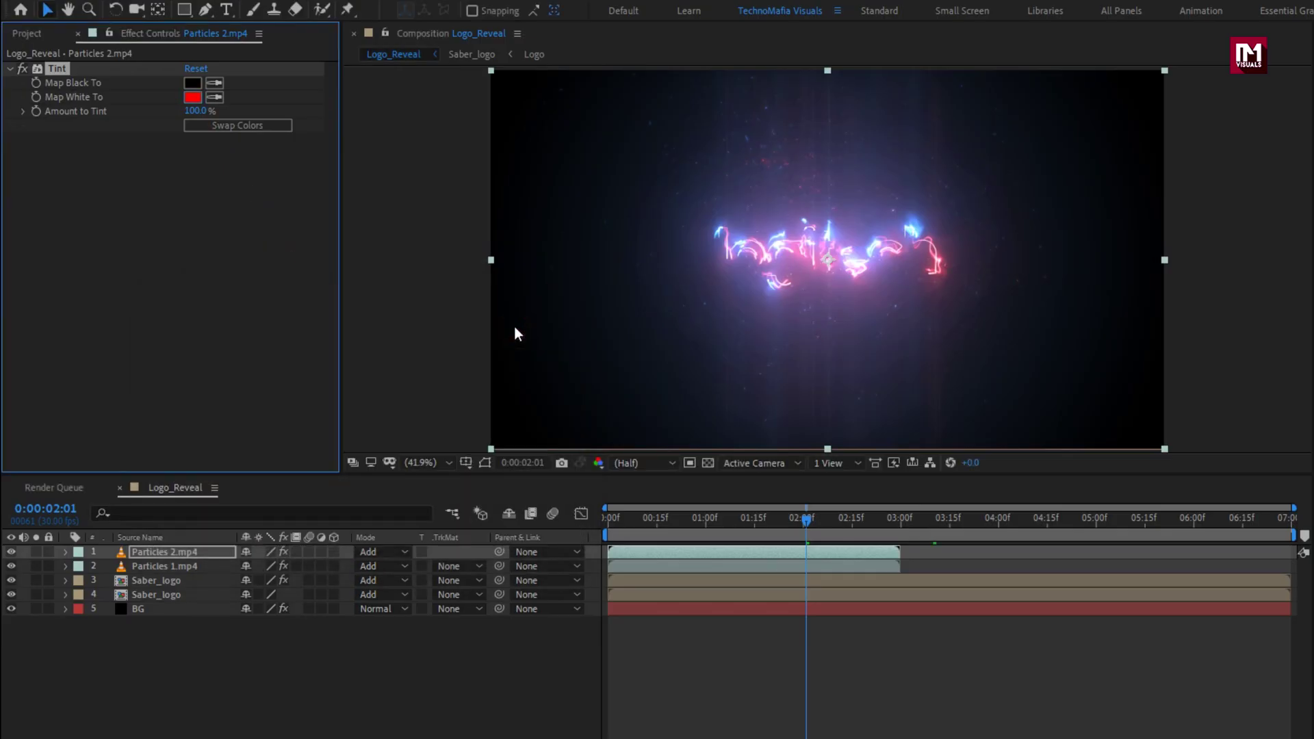
- Time-stretch Particles 1.mp4 and Particles 2.mp4 to 150% so each lasts 0:00:04:15
{"action": "left_click", "coordinate": [169, 567]}
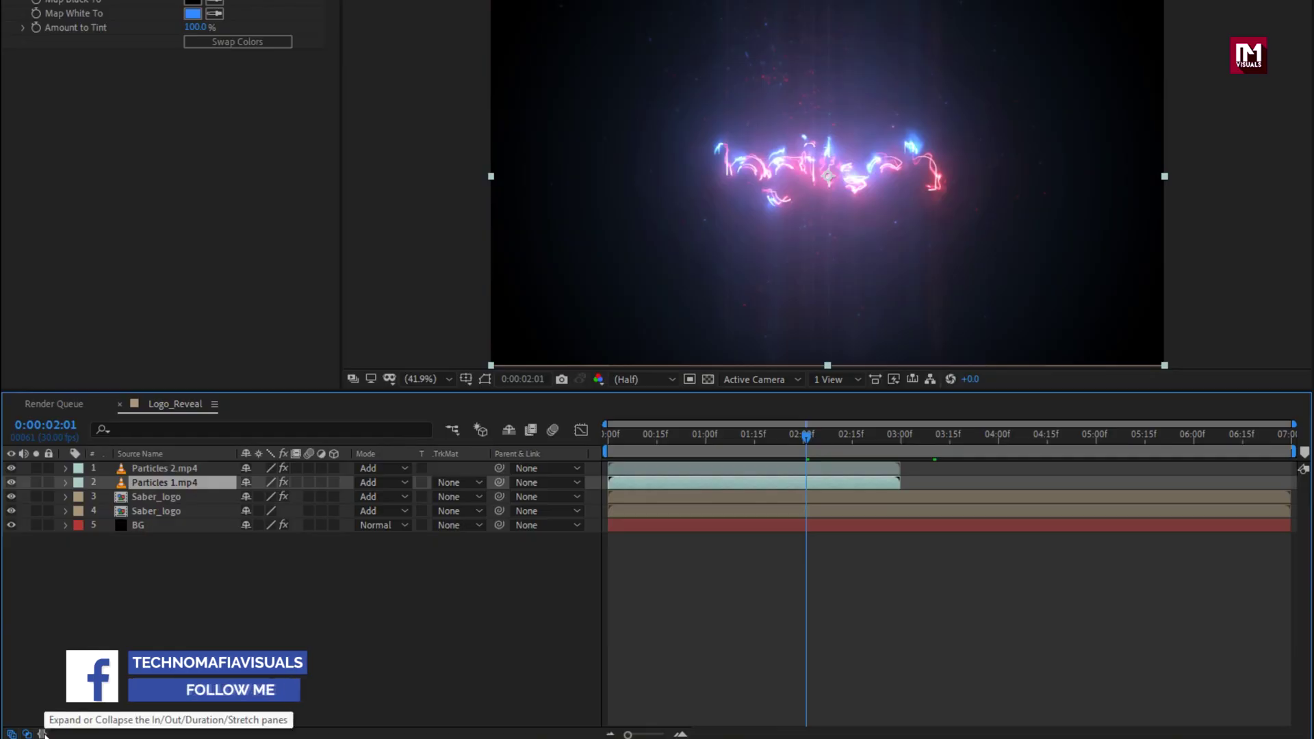
{"action": "left_click", "coordinate": [43, 733]}
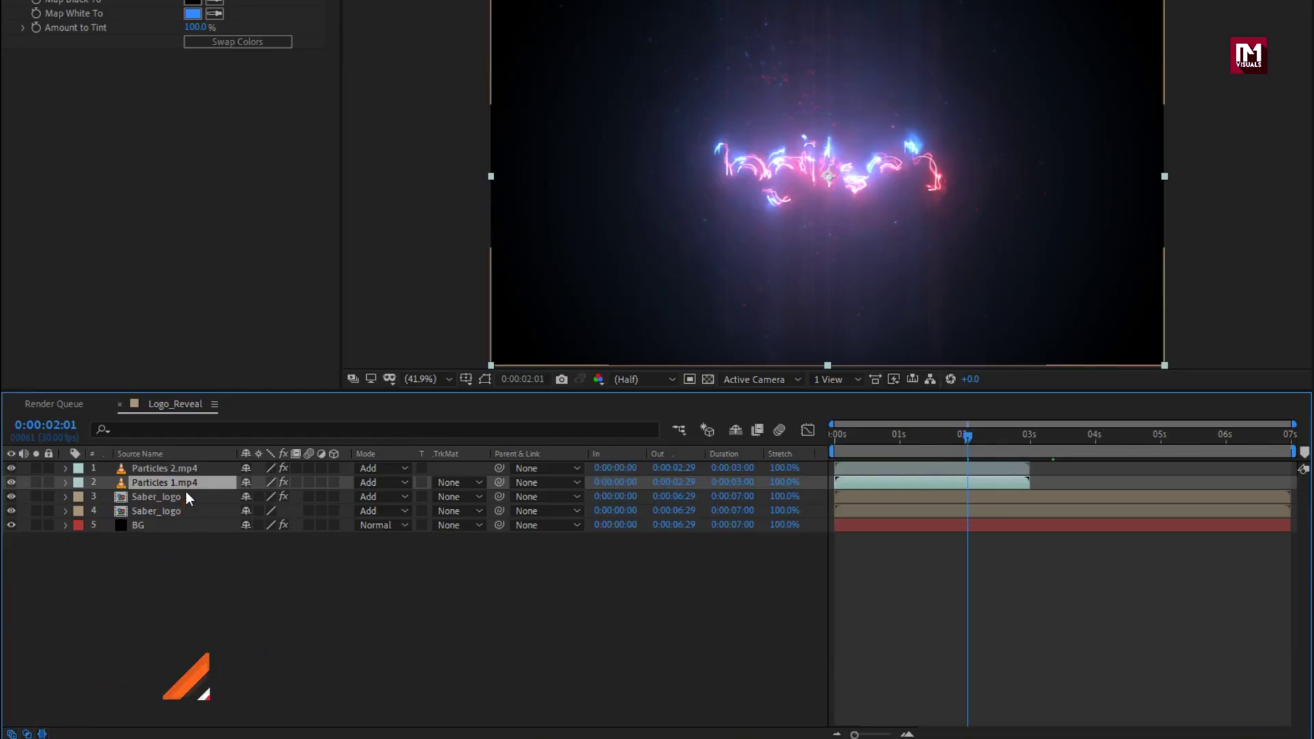
{"action": "left_click", "coordinate": [780, 482]}
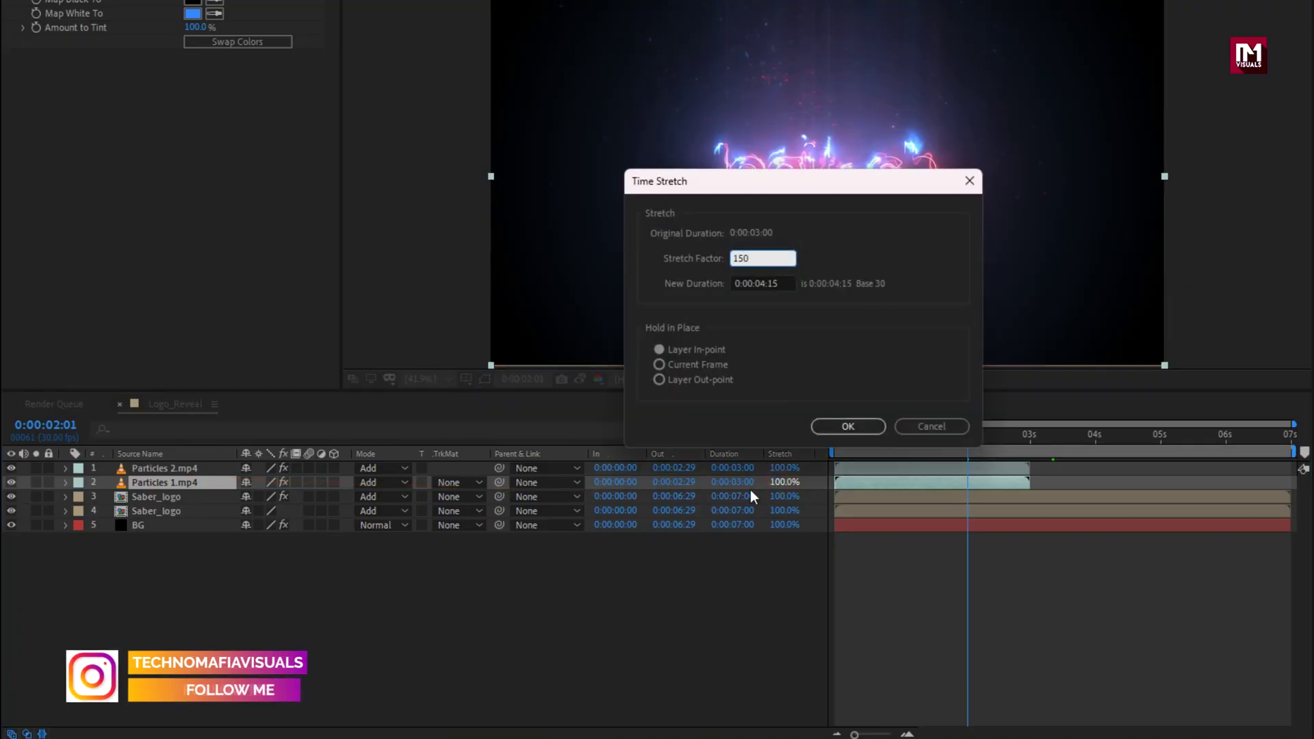
{"action": "key", "text": "Return"}
{"action": "left_click", "coordinate": [783, 469]}
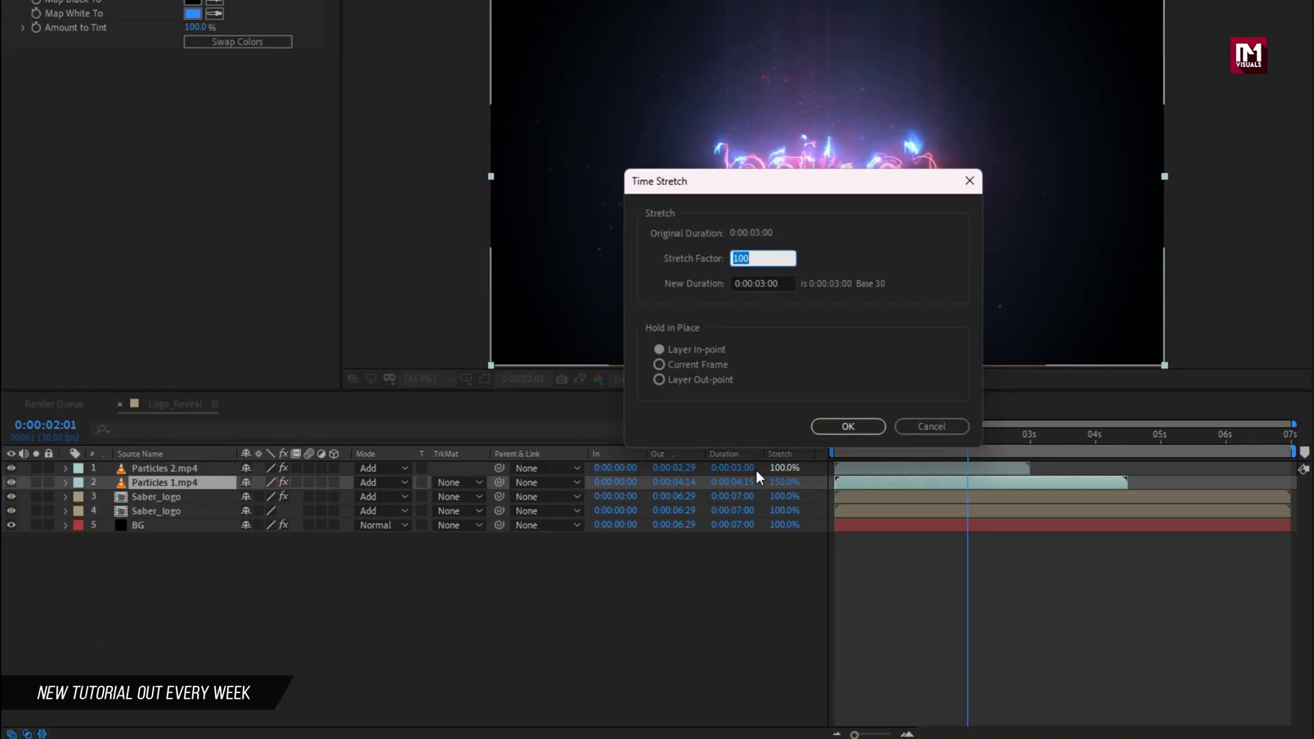
{"action": "type", "text": "1"}
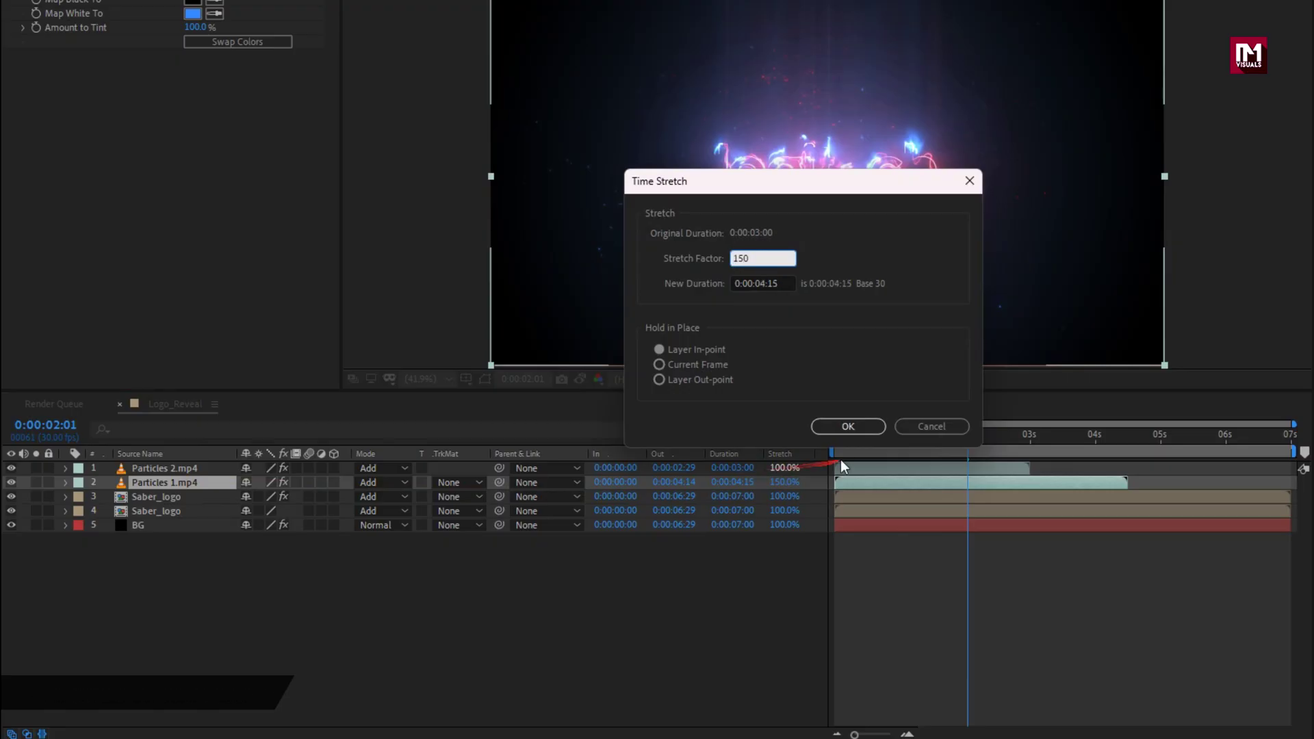
{"action": "left_click", "coordinate": [848, 427]}
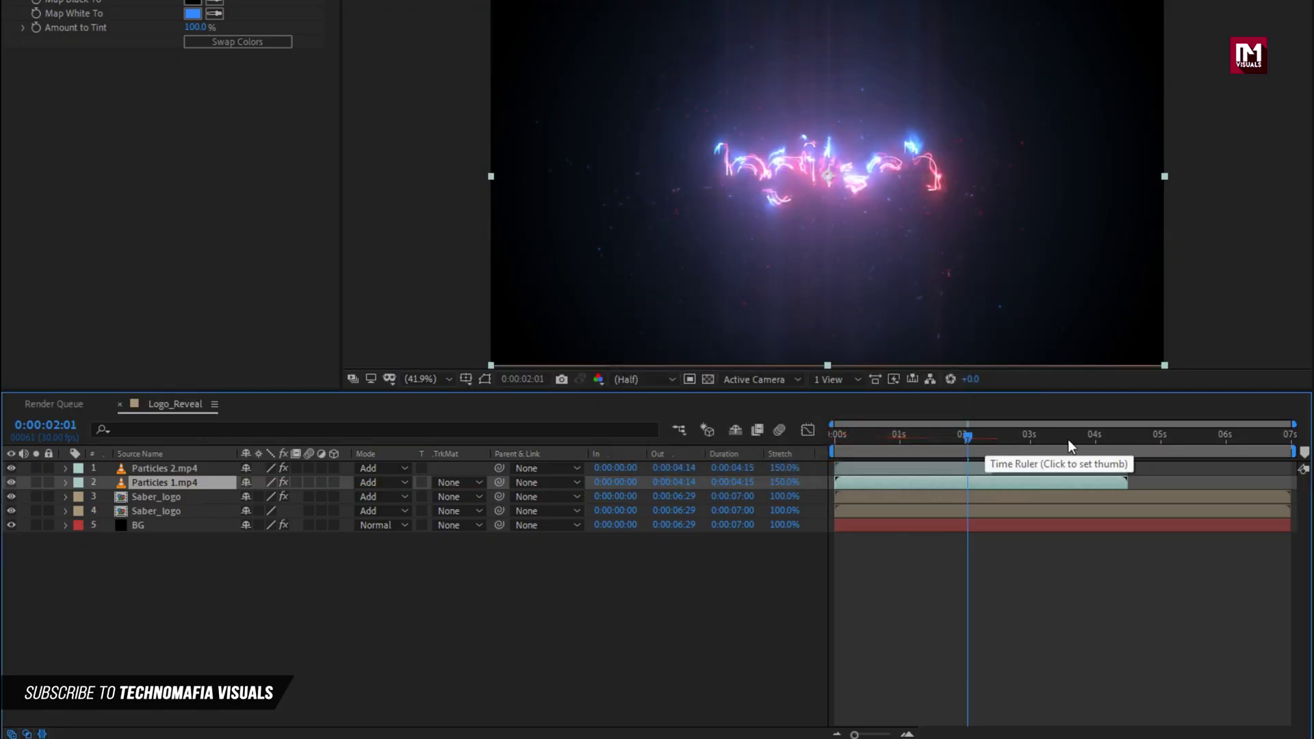
{"action": "mouse_move", "coordinate": [1068, 438]}
{"action": "left_mouse_down"}
{"action": "mouse_move", "coordinate": [1129, 438]}
{"action": "mouse_move", "coordinate": [1090, 434]}
{"action": "left_mouse_up"}
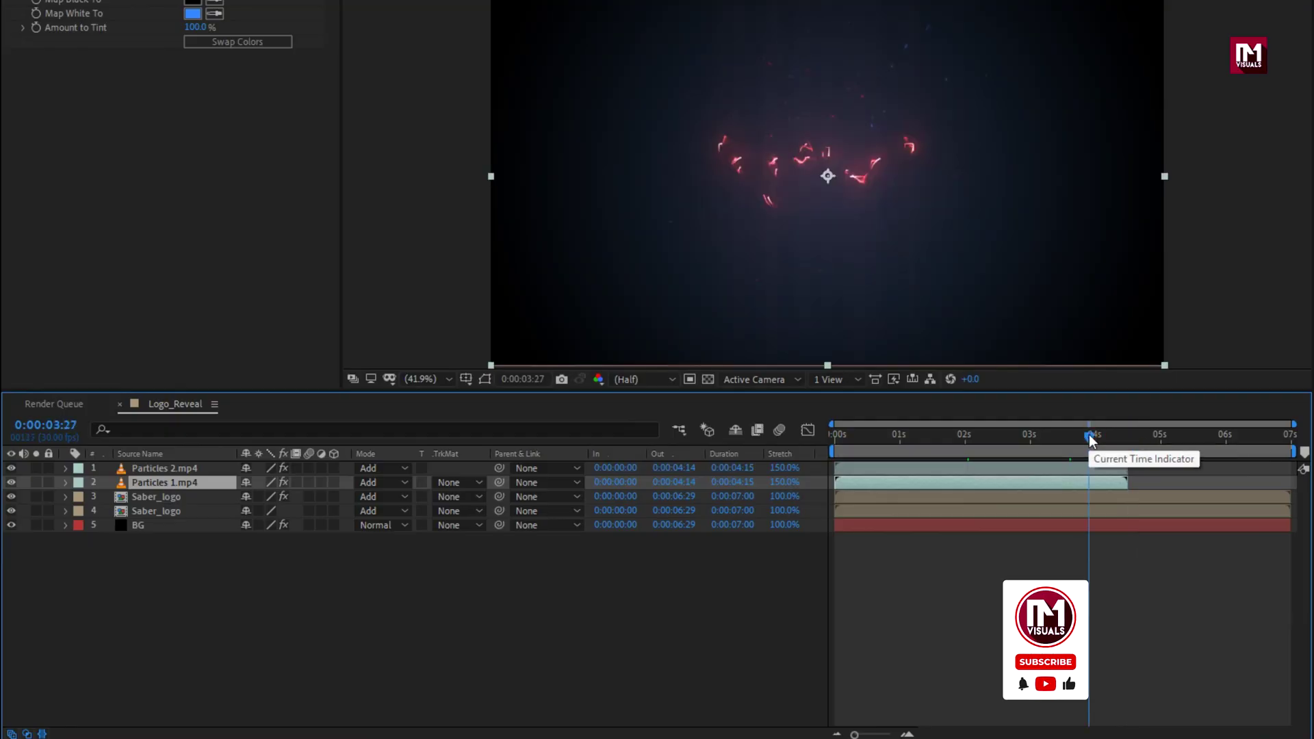
{"action": "left_click", "coordinate": [42, 734]}
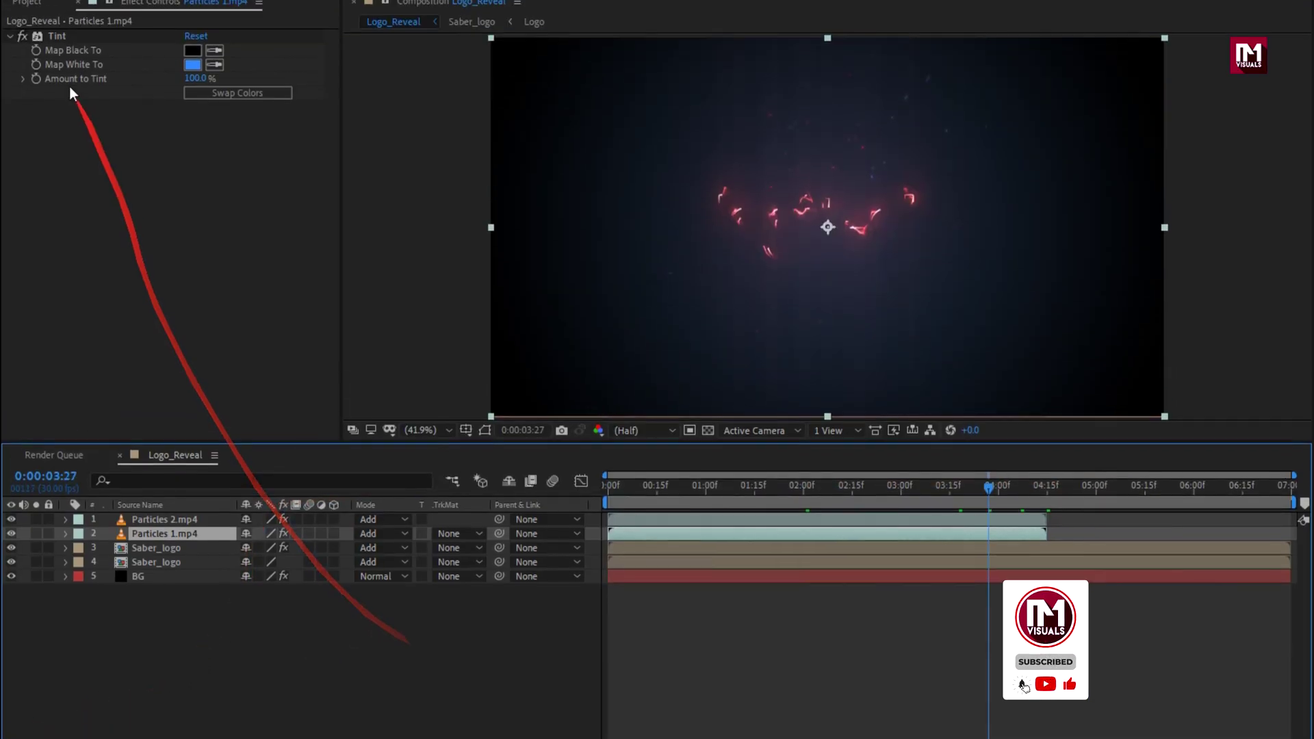
- Add the Logo composition above the particle layers and apply the Vegas effect to it
{"action": "left_click", "coordinate": [29, 33]}
{"action": "left_click", "coordinate": [48, 199]}
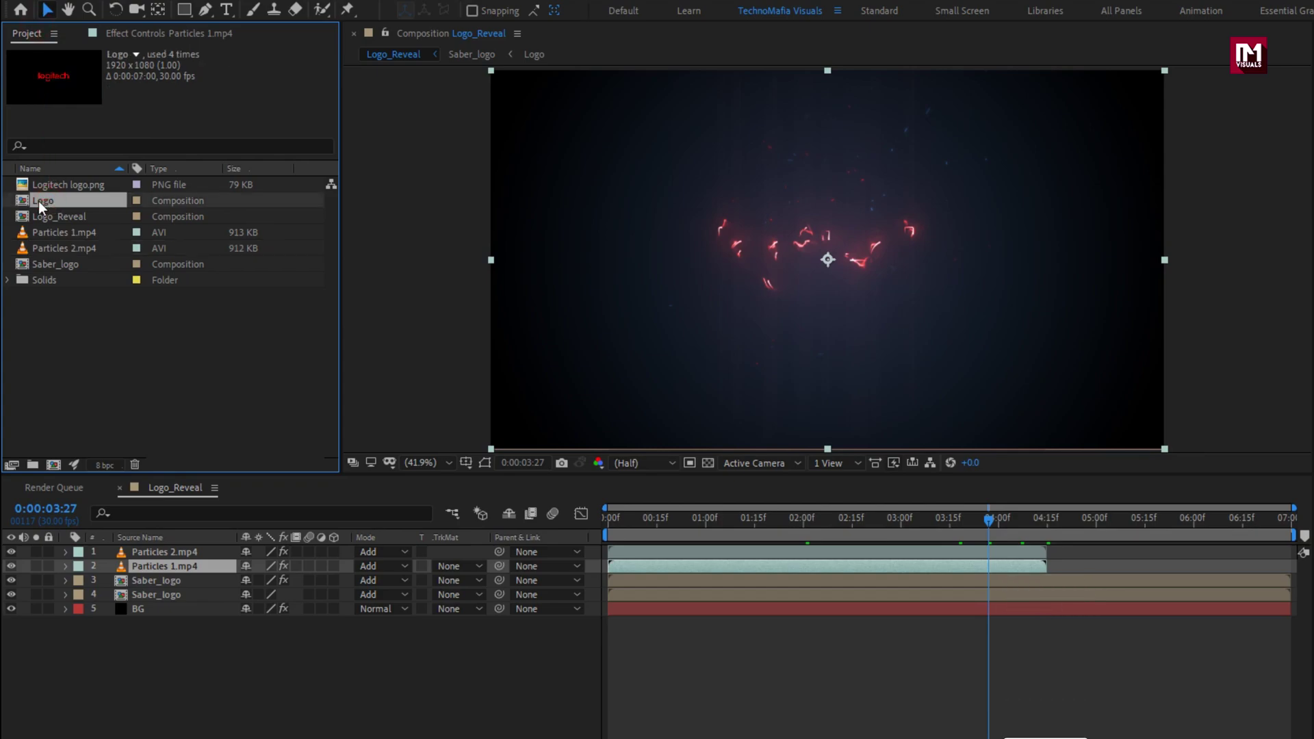
{"action": "left_click_drag", "start_coordinate": [38, 200], "coordinate": [184, 549]}
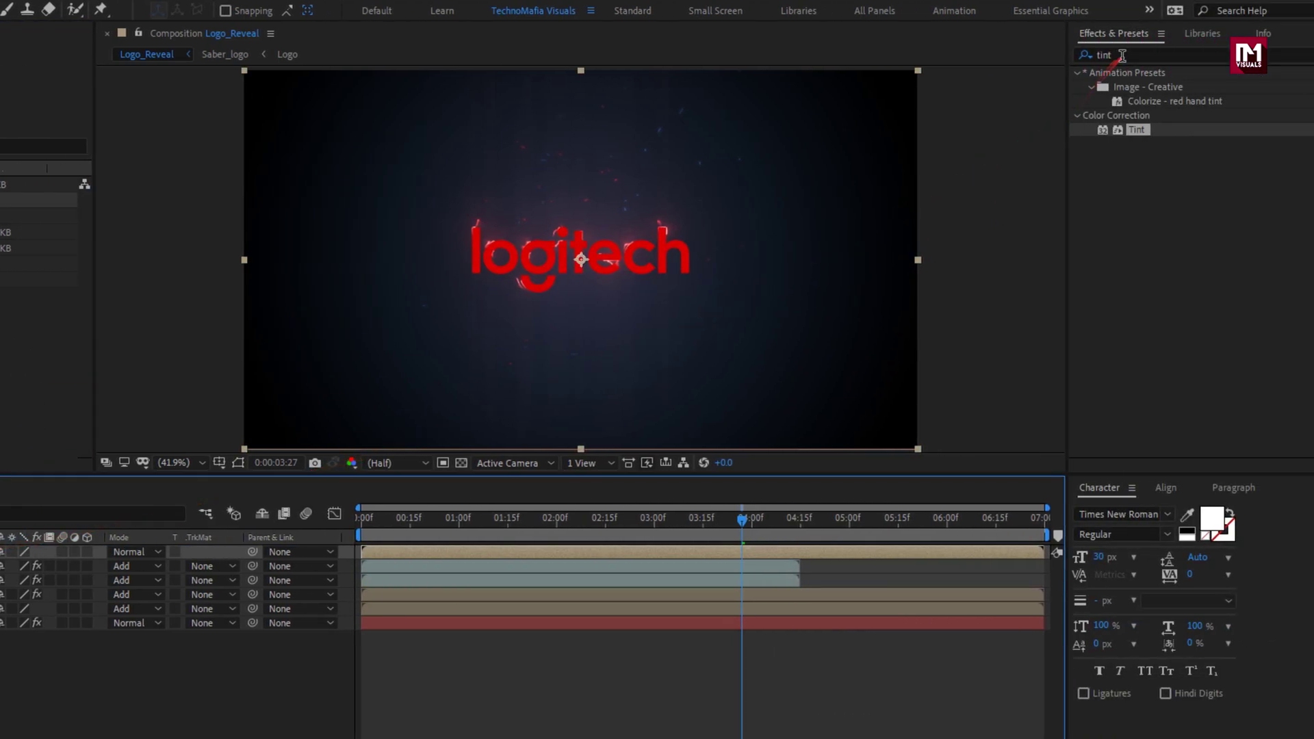
{"action": "key", "text": "ctrl+5"}
{"action": "type", "text": "veg"}
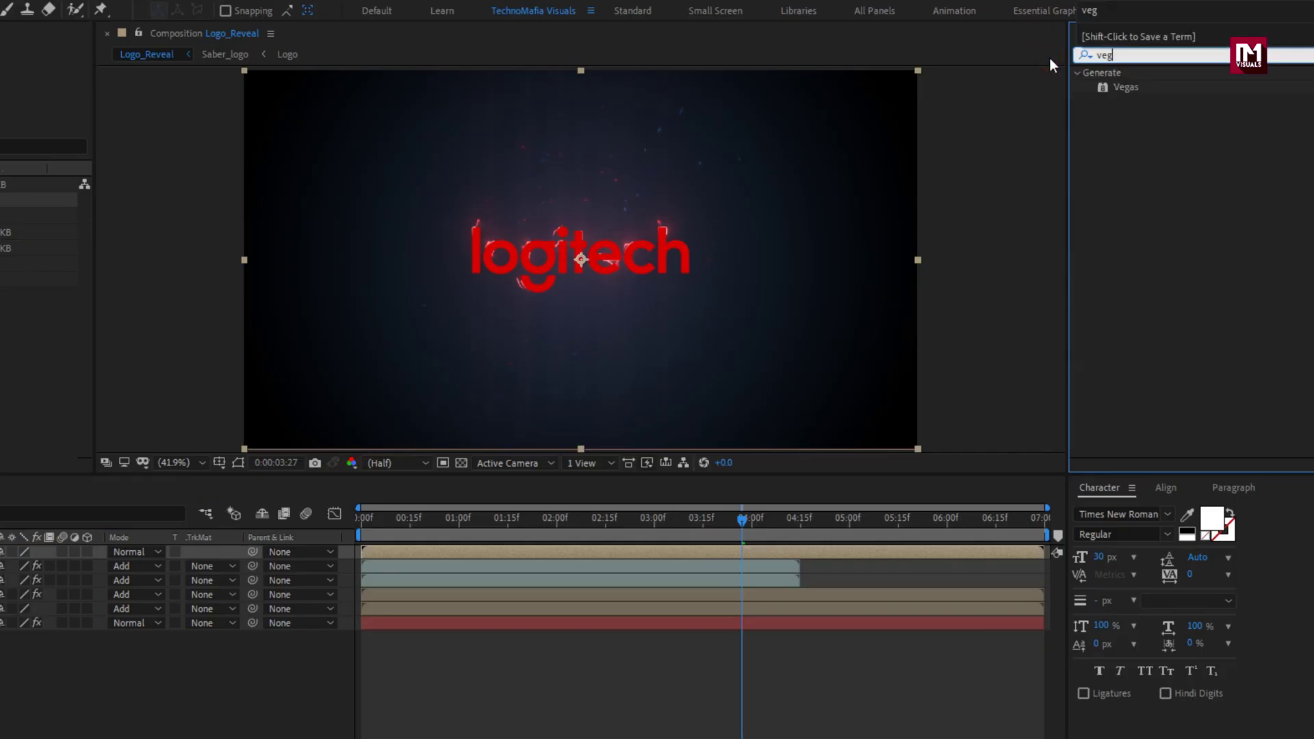
{"action": "double_click", "coordinate": [1102, 88]}
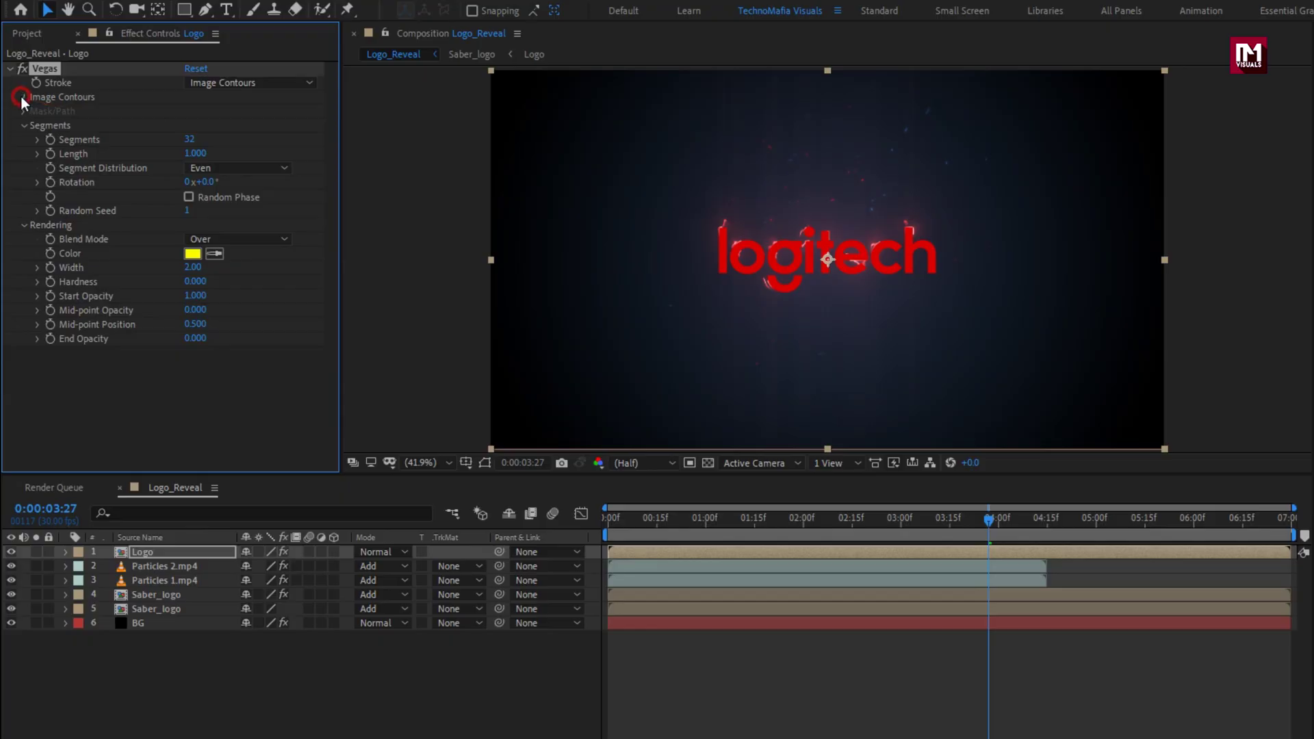
- Set Vegas Image Contours to threshold 1, tracing the Alpha channel
{"action": "left_click", "coordinate": [22, 96]}
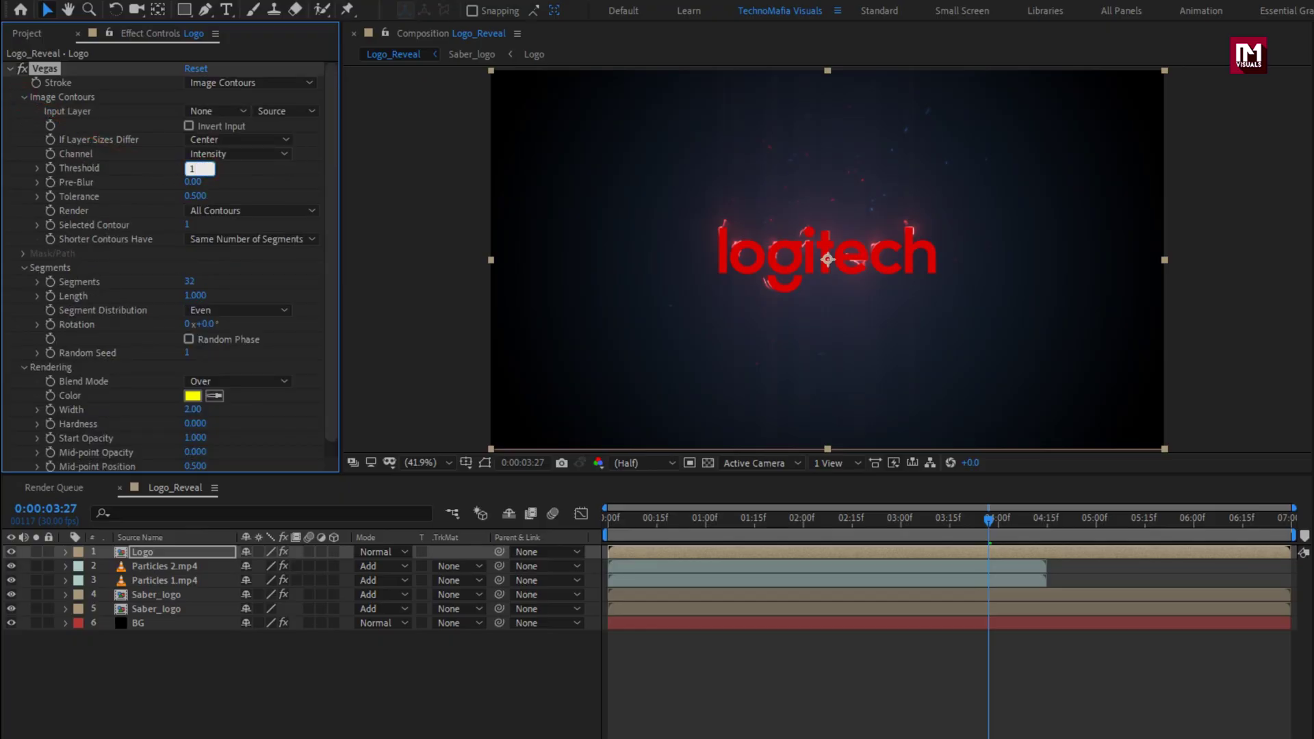
{"action": "key", "text": "Return"}
{"action": "left_click", "coordinate": [240, 154]}
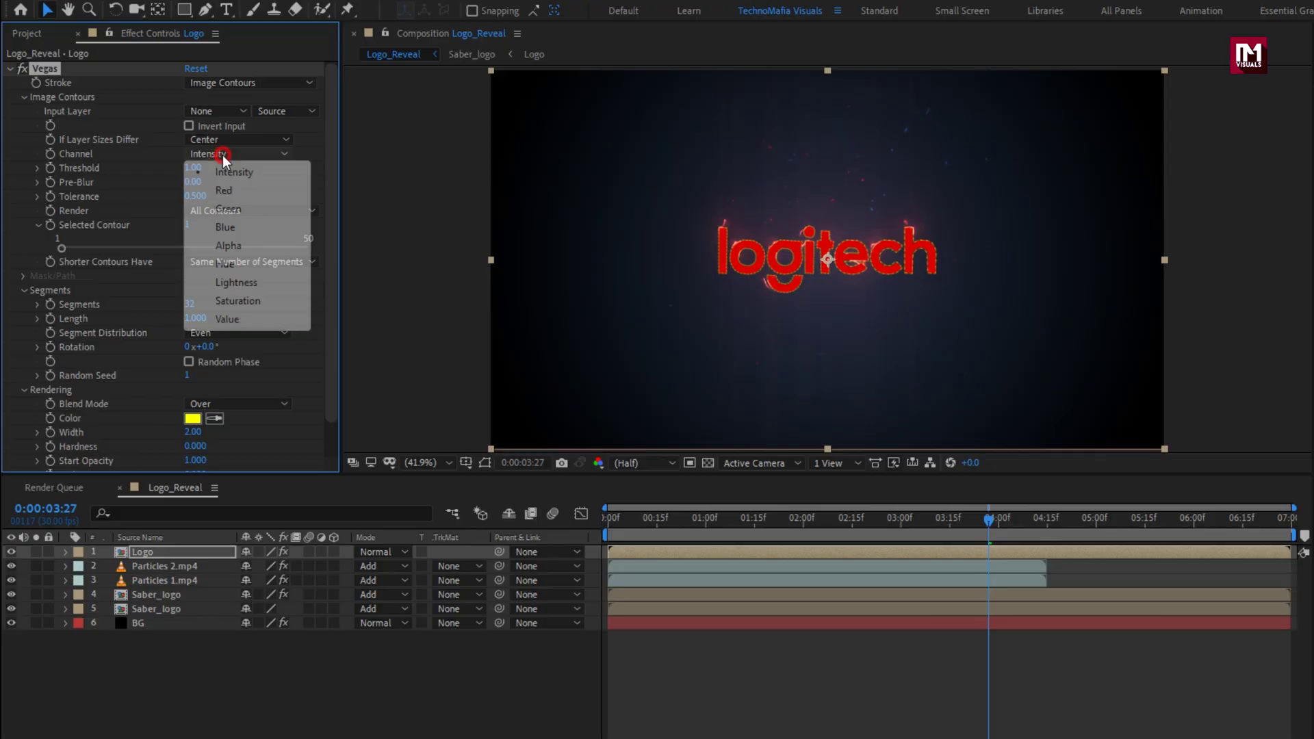
{"action": "left_click", "coordinate": [244, 245]}
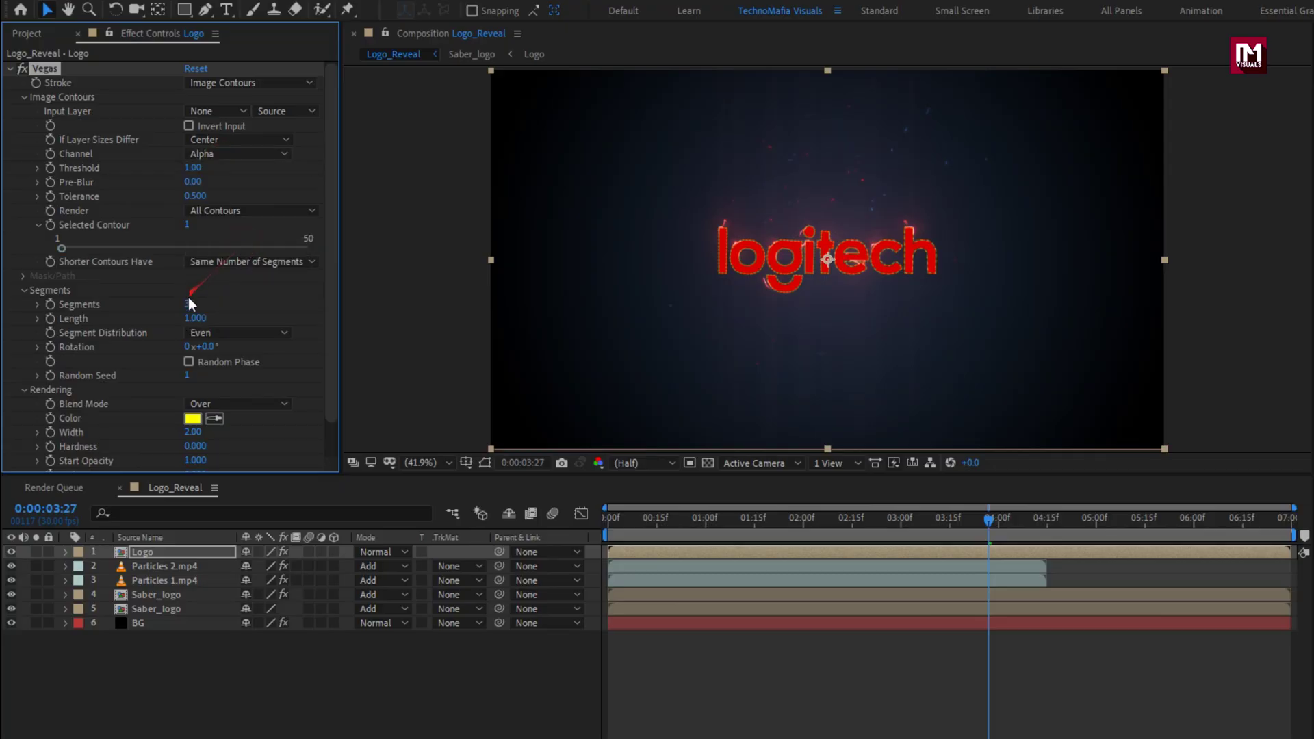
- Give the Vegas stroke 1 segment, white colour and segment length 0.300
{"action": "type", "text": "1"}
{"action": "key", "text": "Return"}
{"action": "left_click", "coordinate": [193, 418]}
{"action": "left_click_drag", "start_coordinate": [208, 373], "coordinate": [95, 294]}
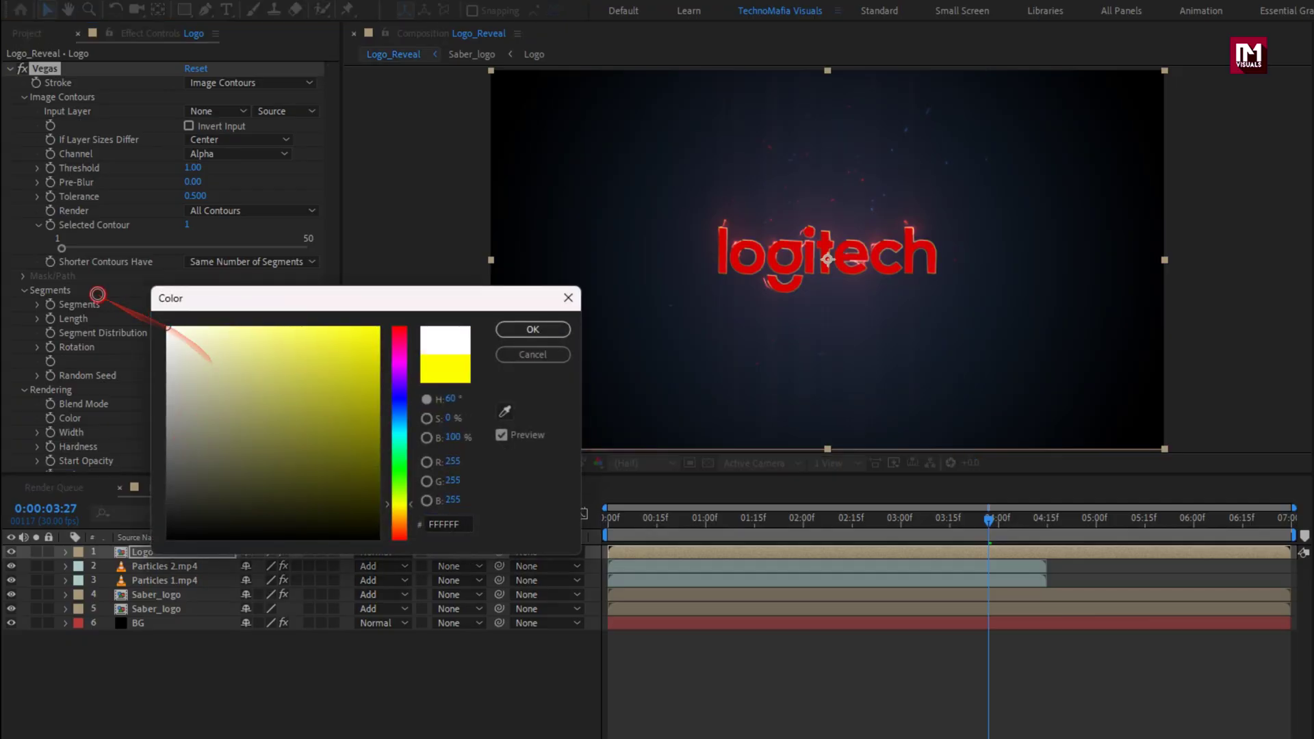
{"action": "left_click", "coordinate": [523, 325]}
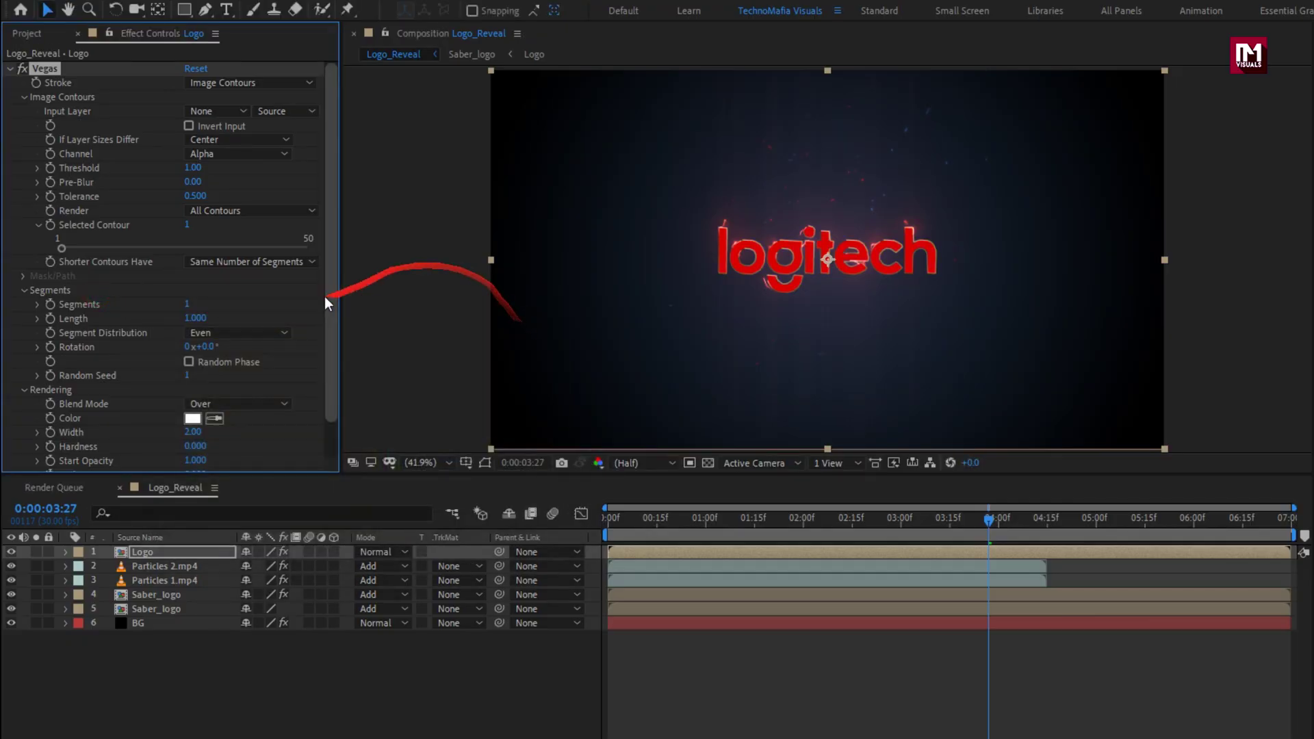
{"action": "left_click", "coordinate": [194, 319]}
{"action": "type", "text": "0"}
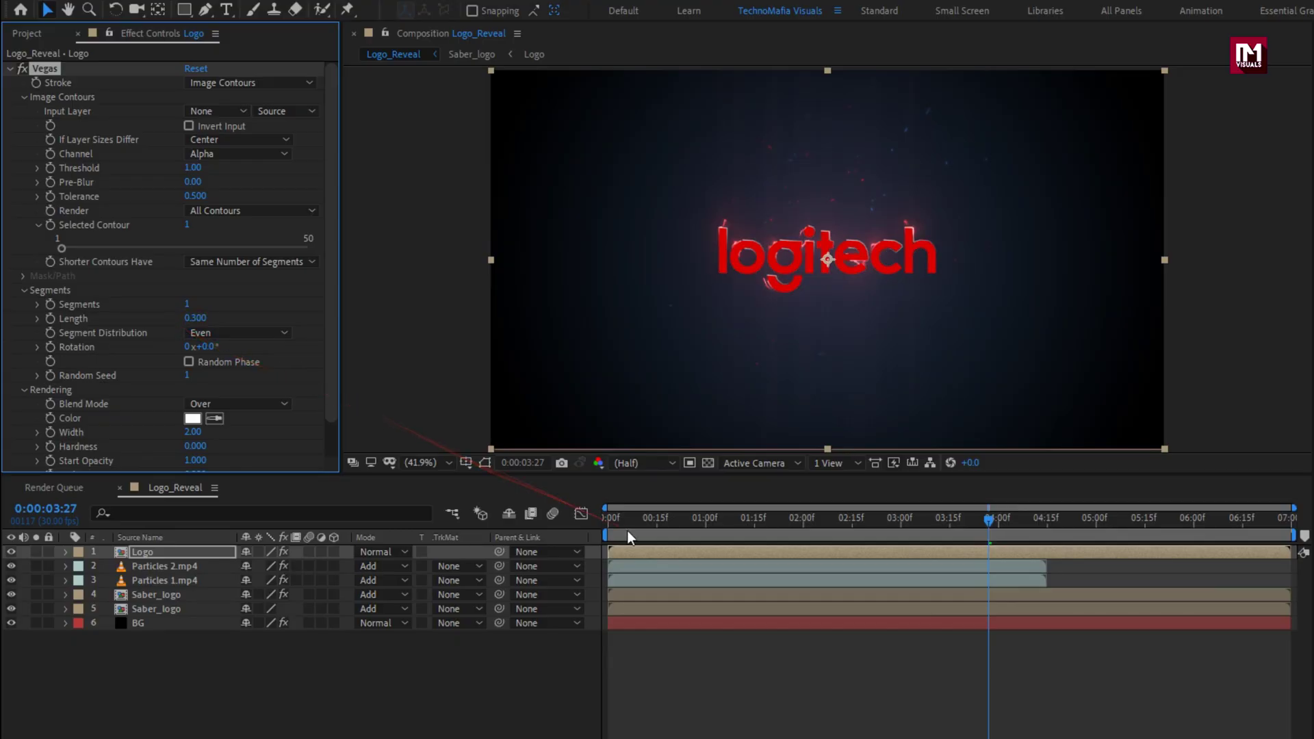
- Keyframe the Vegas Rotation at 50° at 0:00 and 180° at 4:00
{"action": "left_click", "coordinate": [602, 529]}
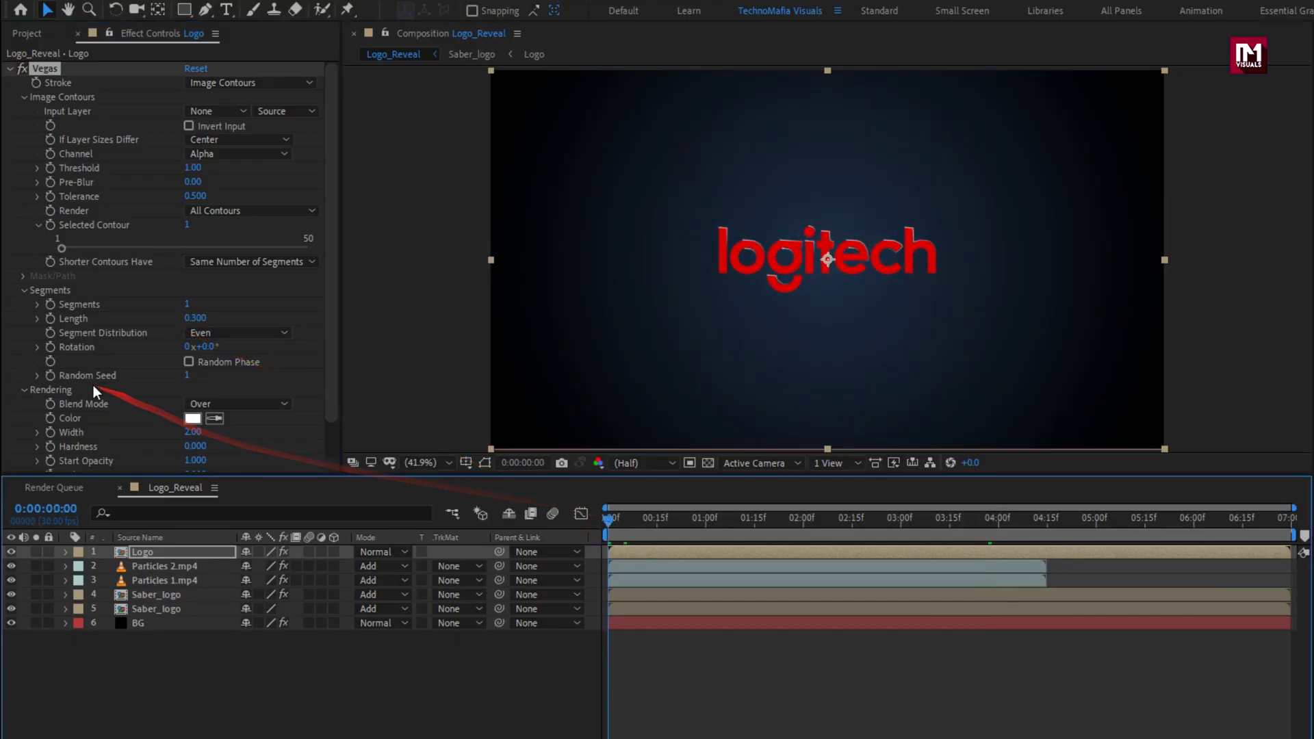
{"action": "left_click", "coordinate": [52, 349]}
{"action": "left_click", "coordinate": [212, 346]}
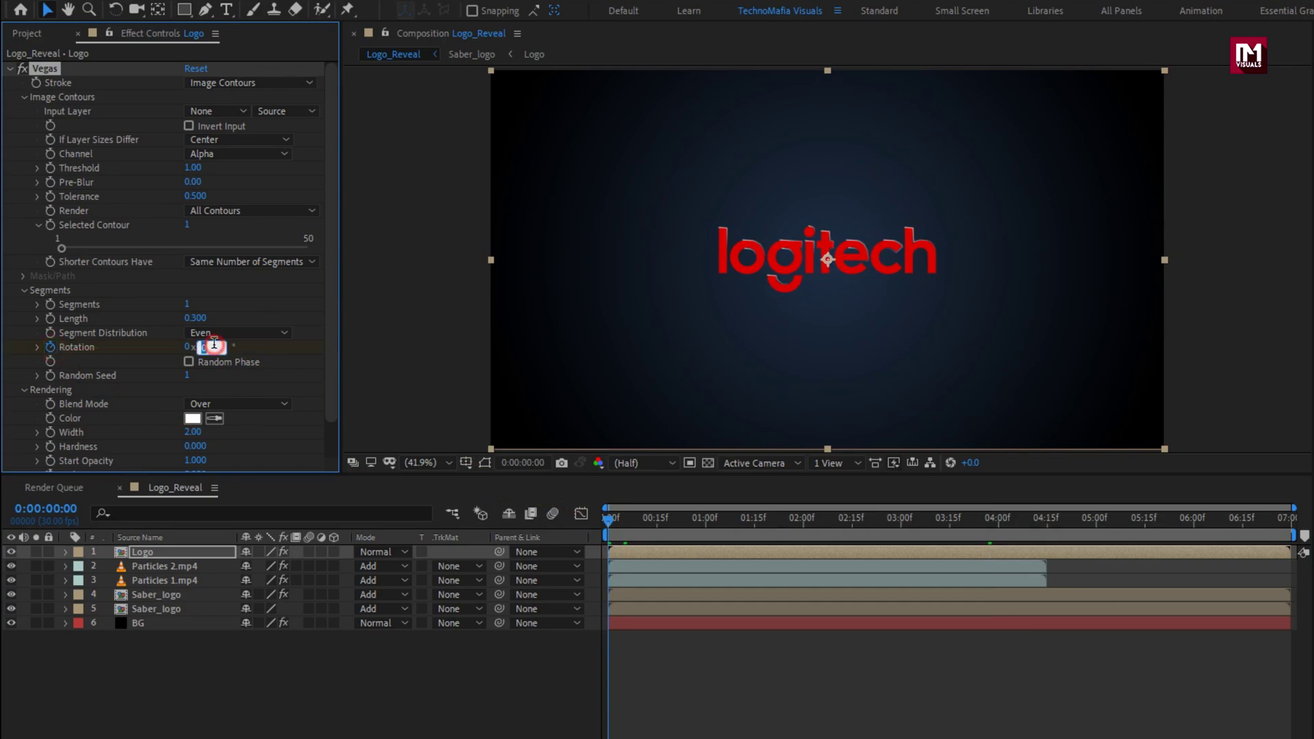
{"action": "type", "text": "50"}
{"action": "key", "text": "Return"}
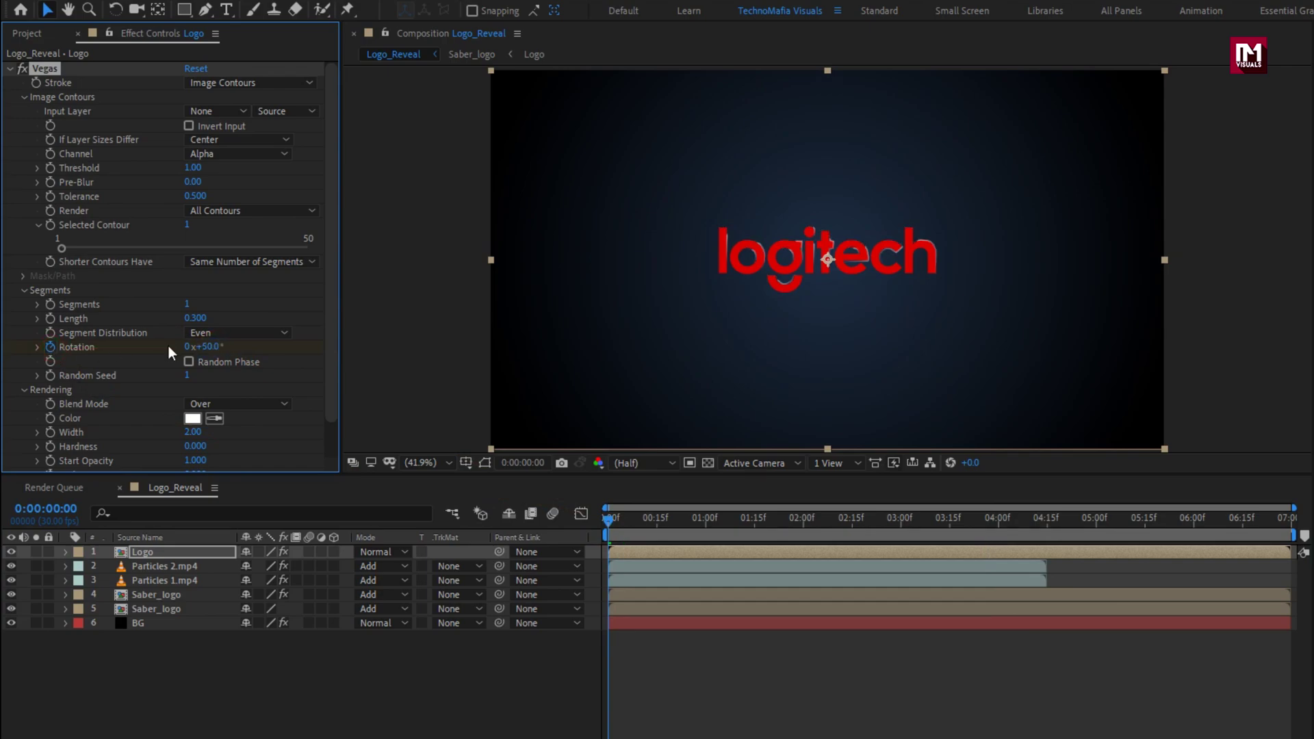
{"action": "left_click", "coordinate": [999, 518]}
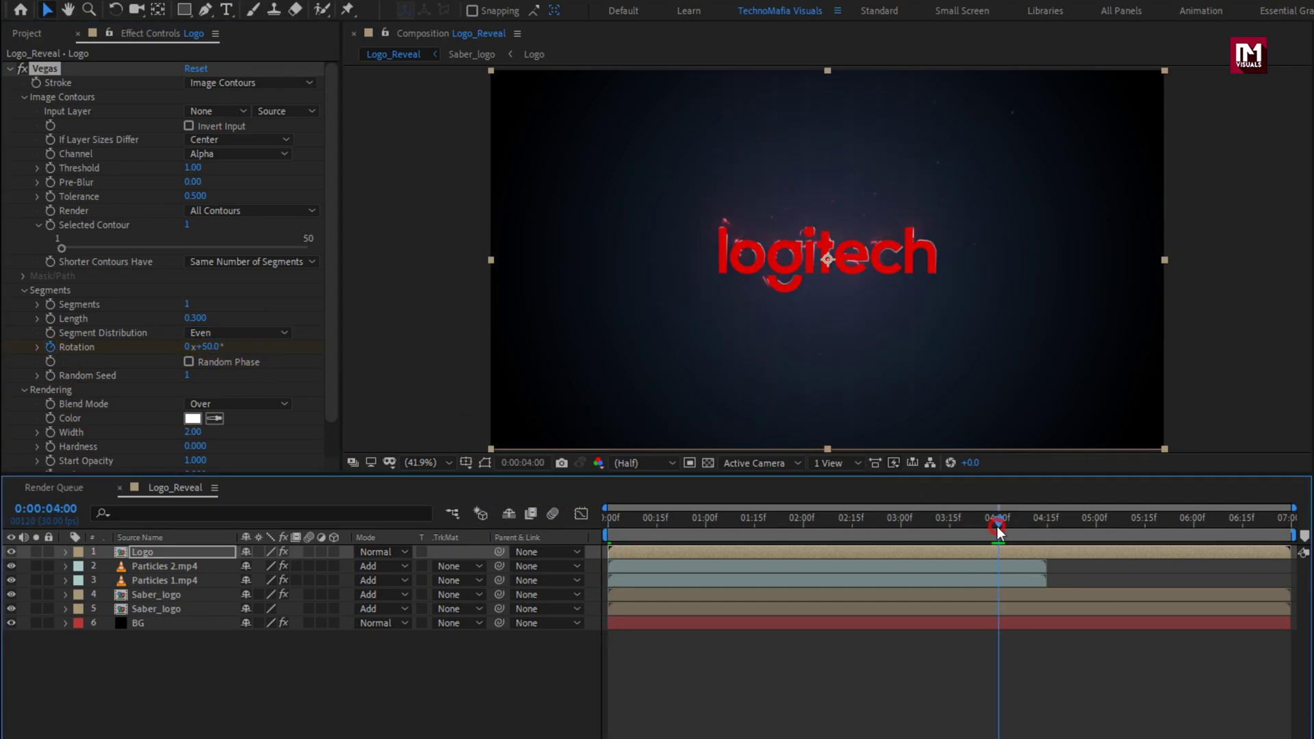
{"action": "left_click", "coordinate": [207, 346]}
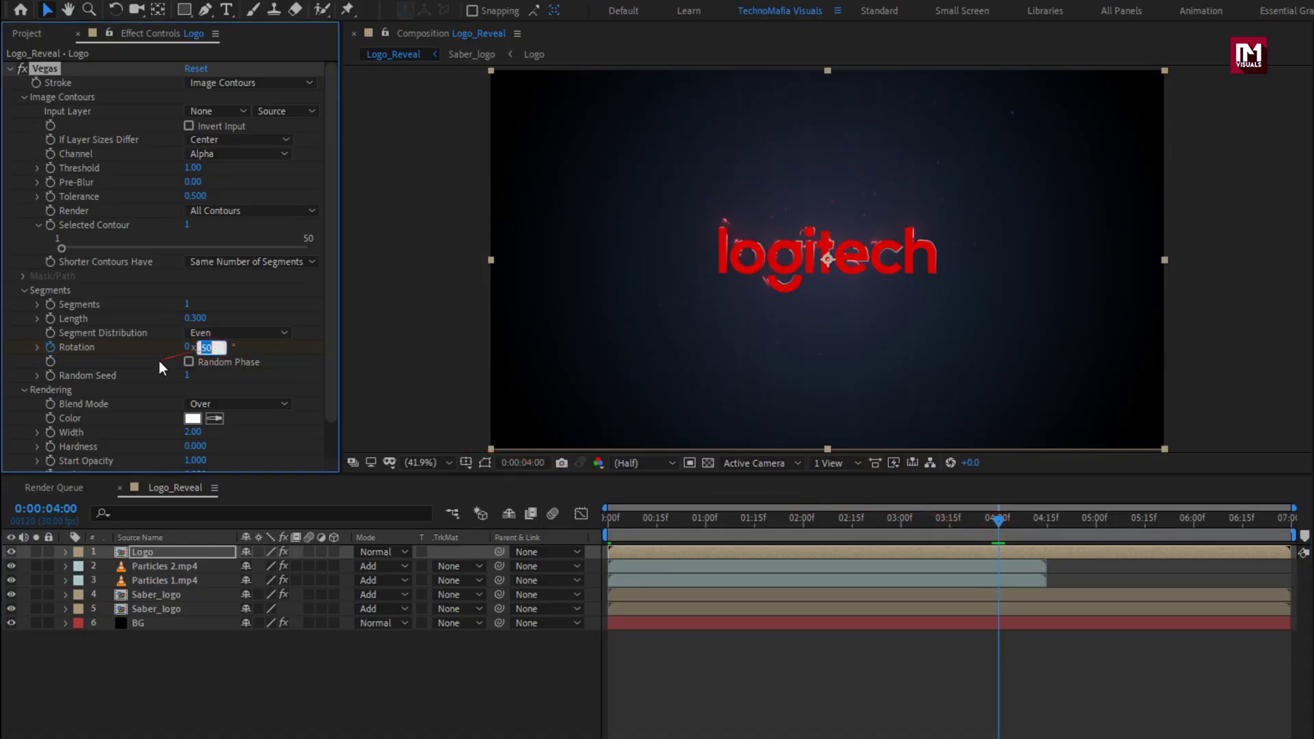
{"action": "type", "text": "18"}
{"action": "key", "text": "Return"}
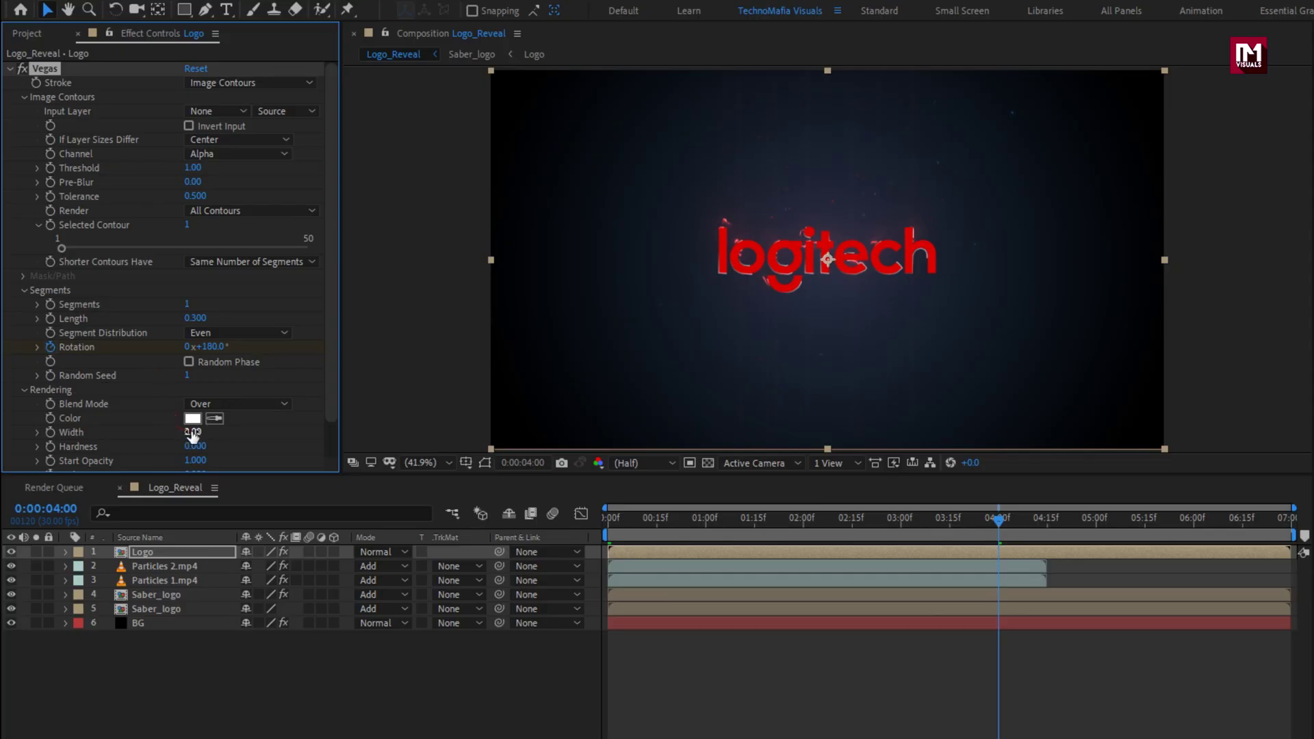
- Set the Vegas stroke Width to 1, Hardness 0.5 and Start Opacity 0
{"action": "type", "text": "1"}
{"action": "key", "text": "Return"}
{"action": "scroll", "coordinate": [150, 432], "scroll_direction": "down", "scroll_amount": 1}
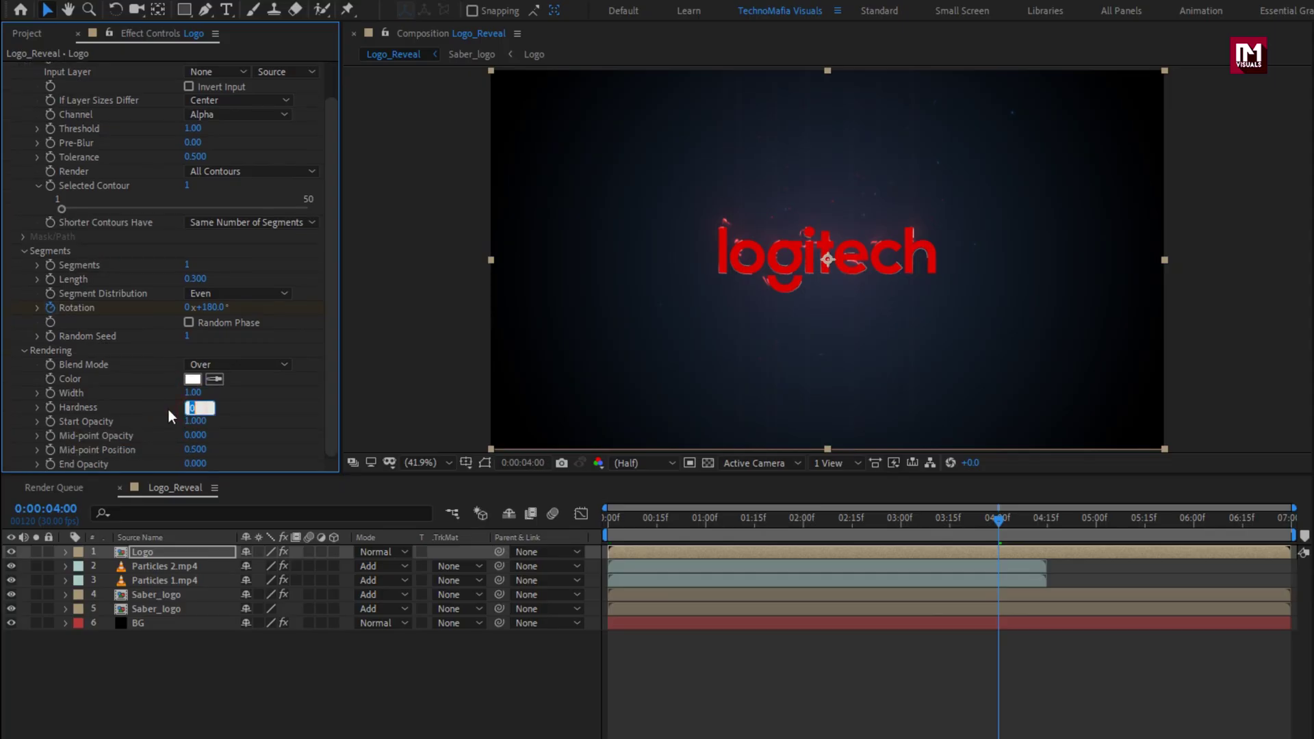
{"action": "type", "text": "0.50"}
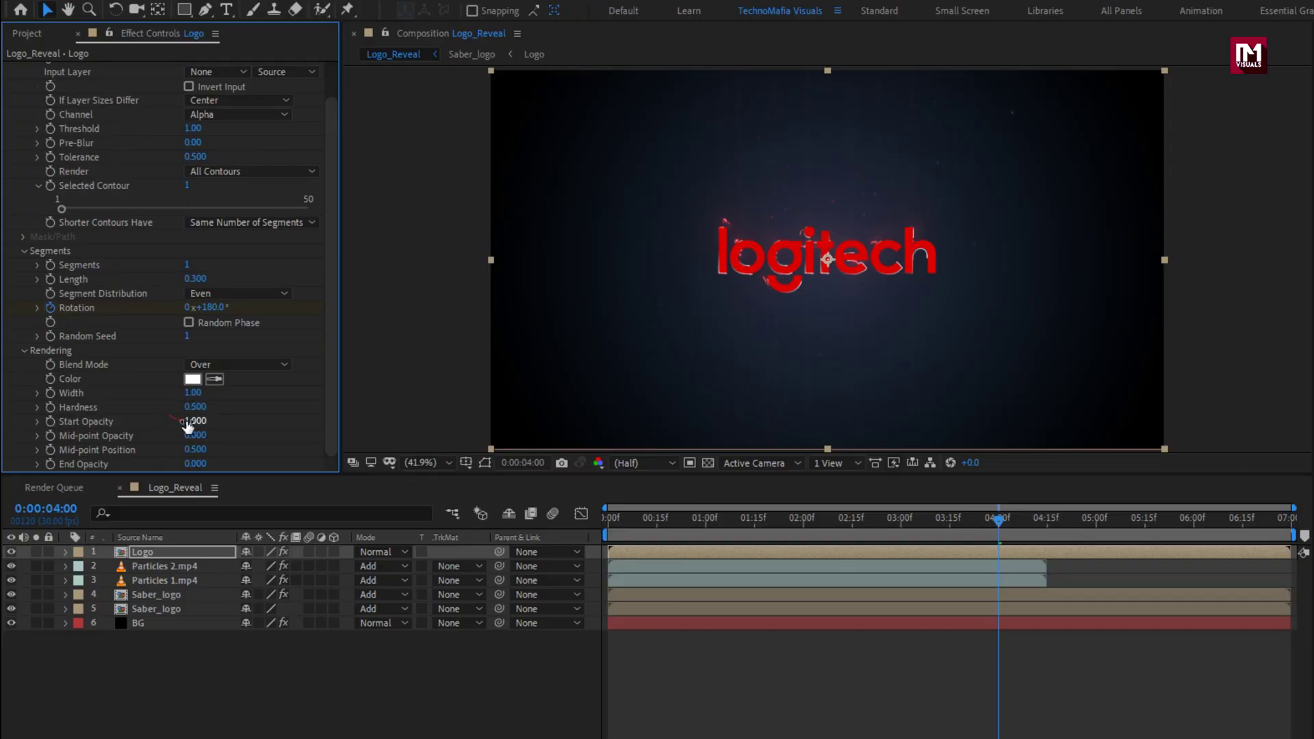
{"action": "left_click", "coordinate": [192, 421]}
{"action": "key", "text": "Return"}
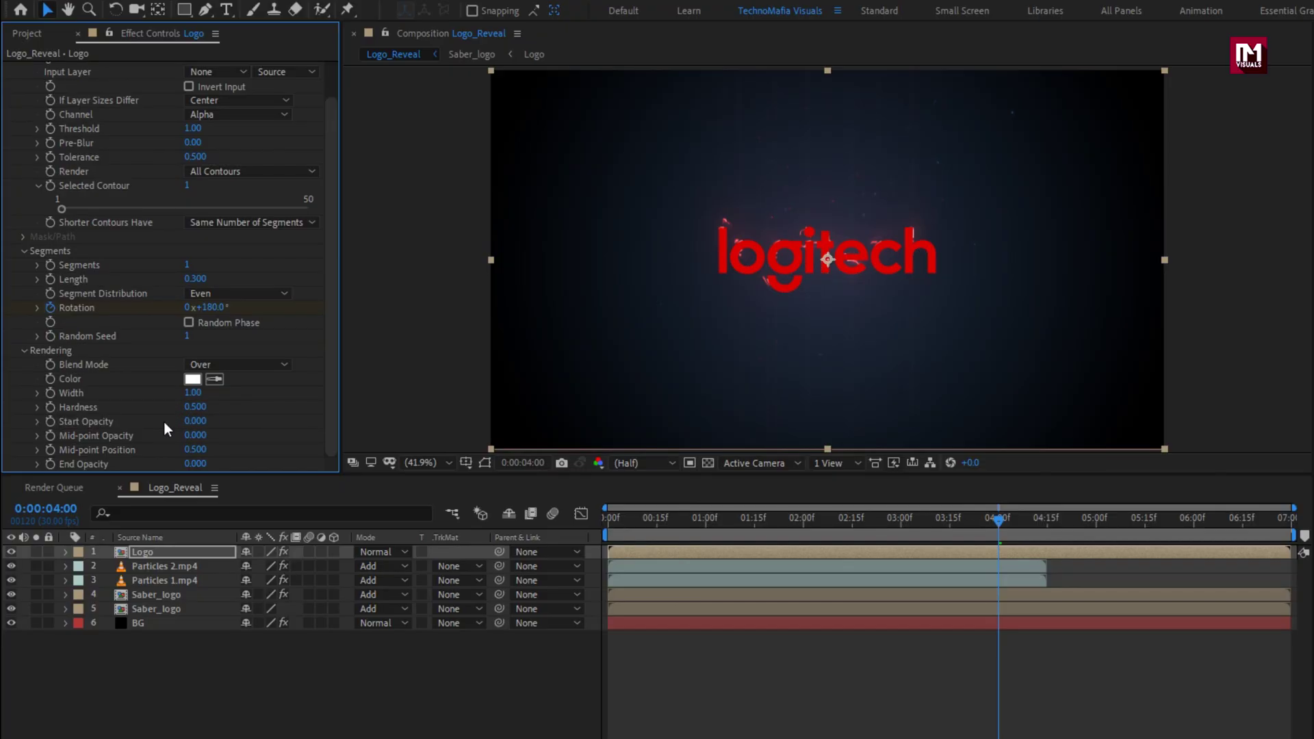
- Keyframe Vegas End Opacity at 0 at 3:00 and 1 at 1:00
{"action": "left_click_drag", "start_coordinate": [952, 527], "coordinate": [902, 530]}
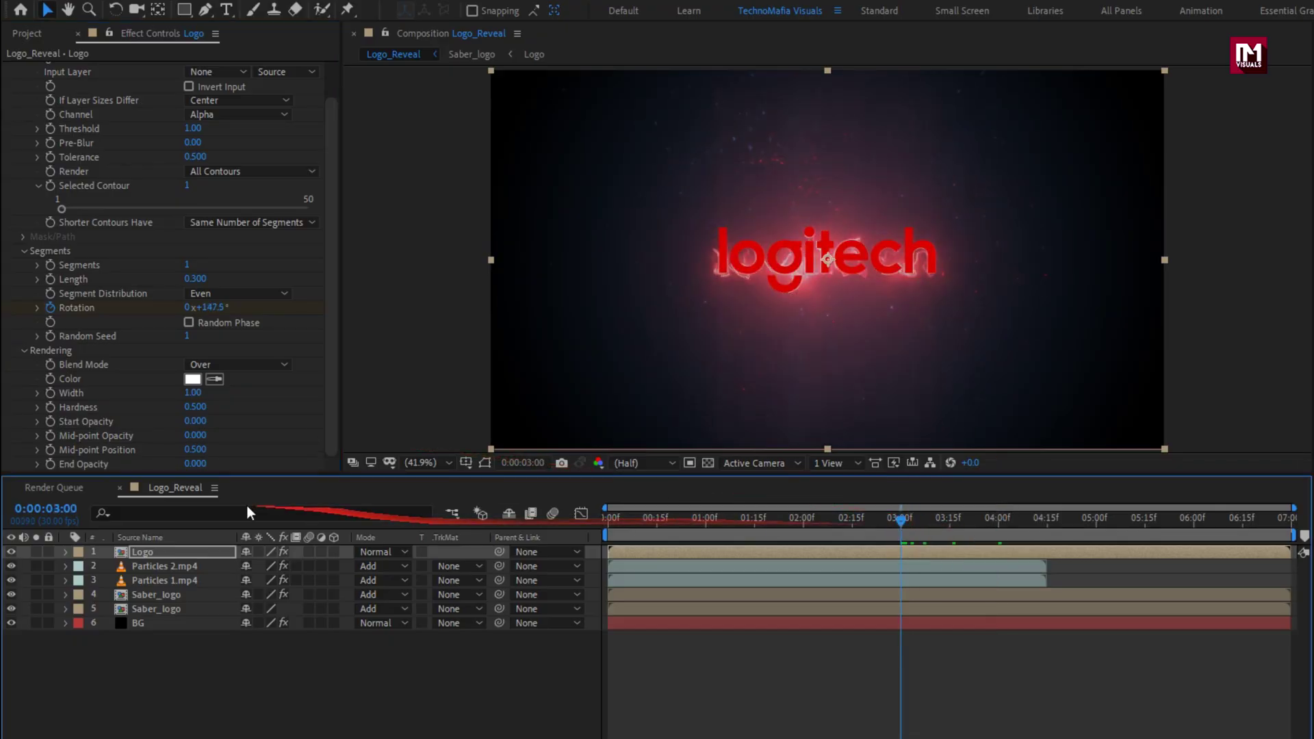
{"action": "left_click", "coordinate": [50, 464]}
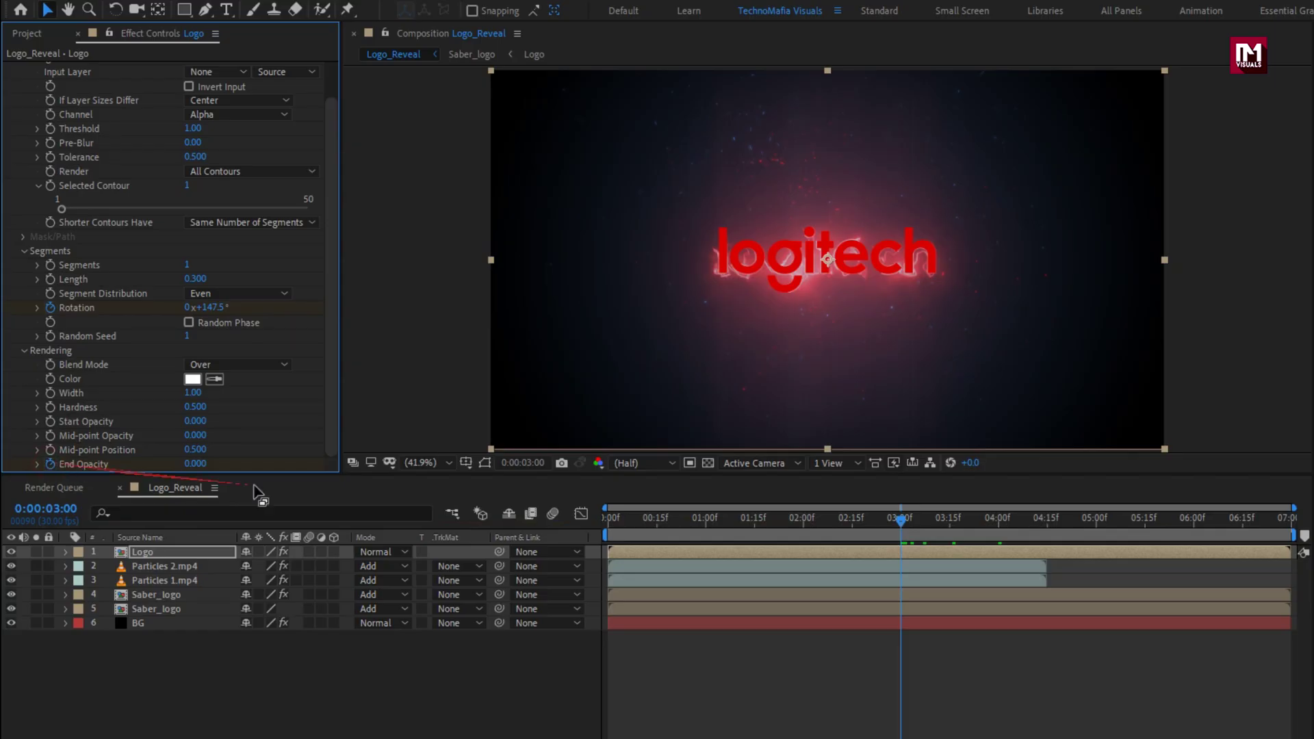
{"action": "left_click", "coordinate": [709, 529]}
{"action": "left_click_drag", "start_coordinate": [709, 529], "coordinate": [706, 531]}
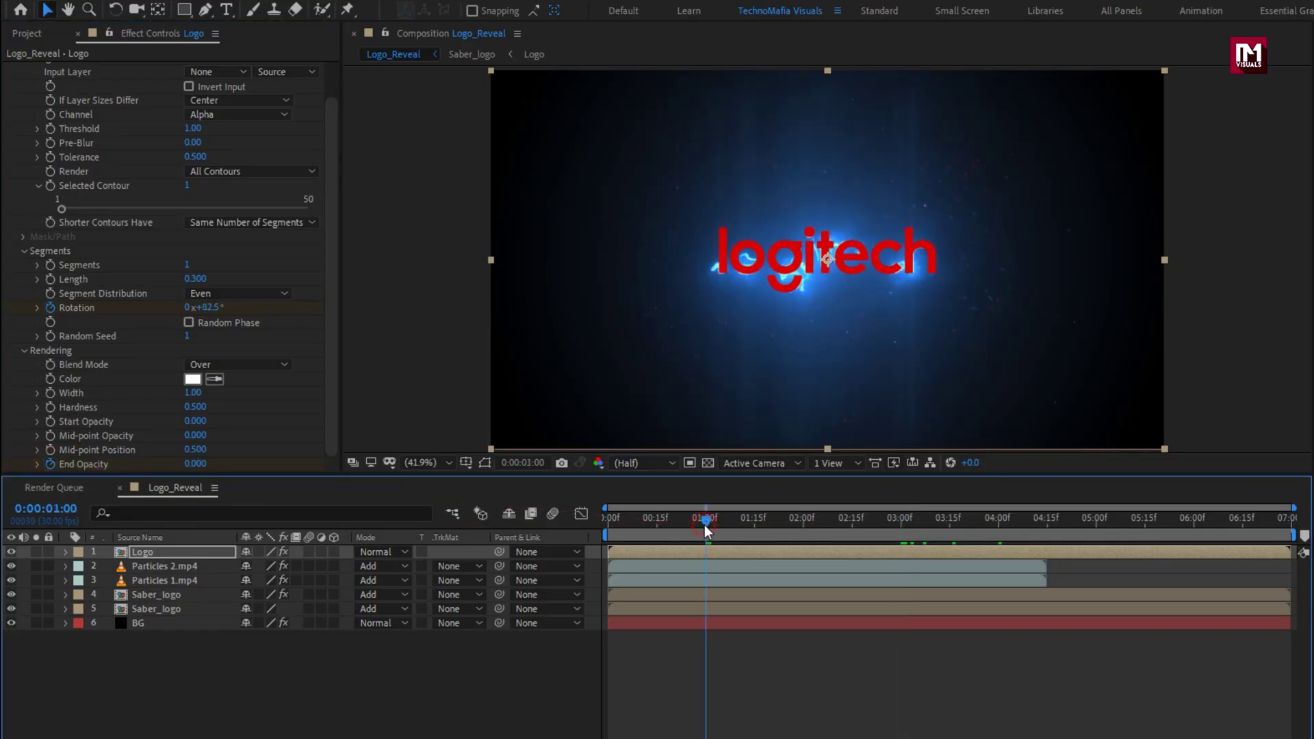
{"action": "left_click", "coordinate": [194, 464]}
{"action": "type", "text": "1"}
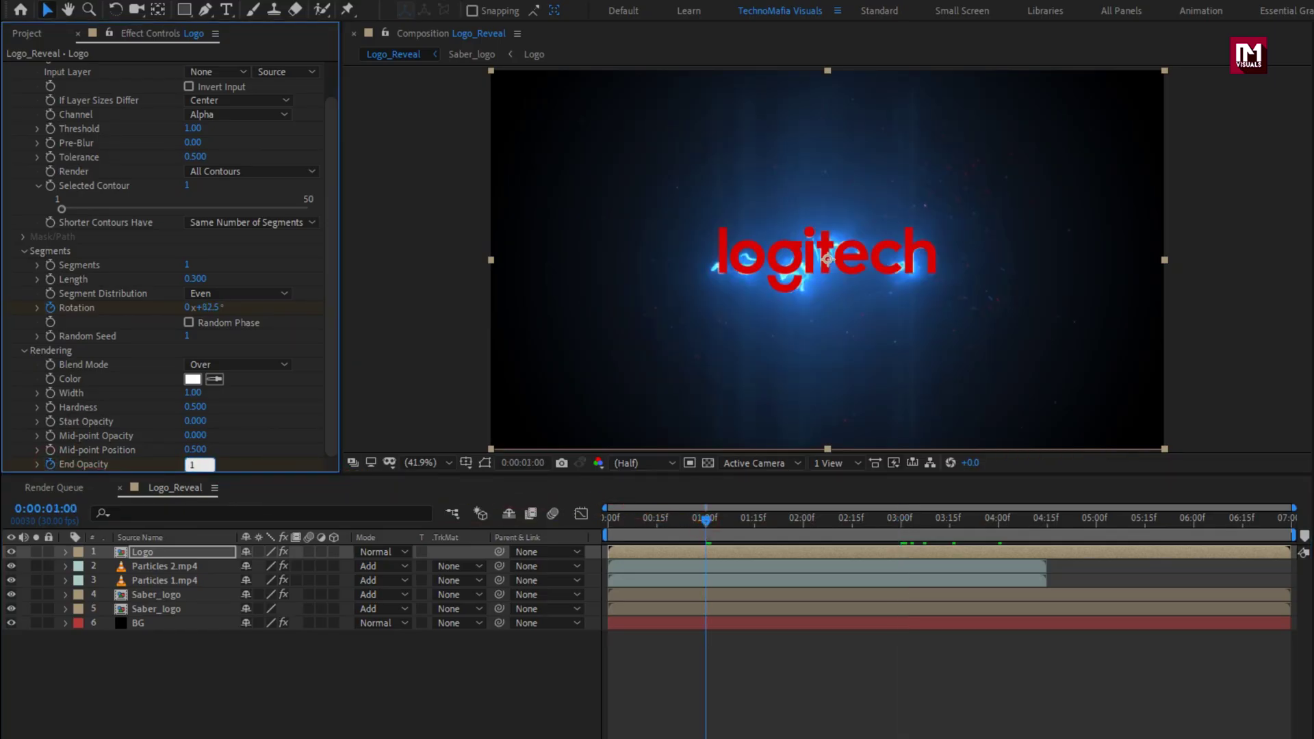
{"action": "key", "text": "Return"}
{"action": "left_click_drag", "start_coordinate": [707, 529], "coordinate": [852, 526]}
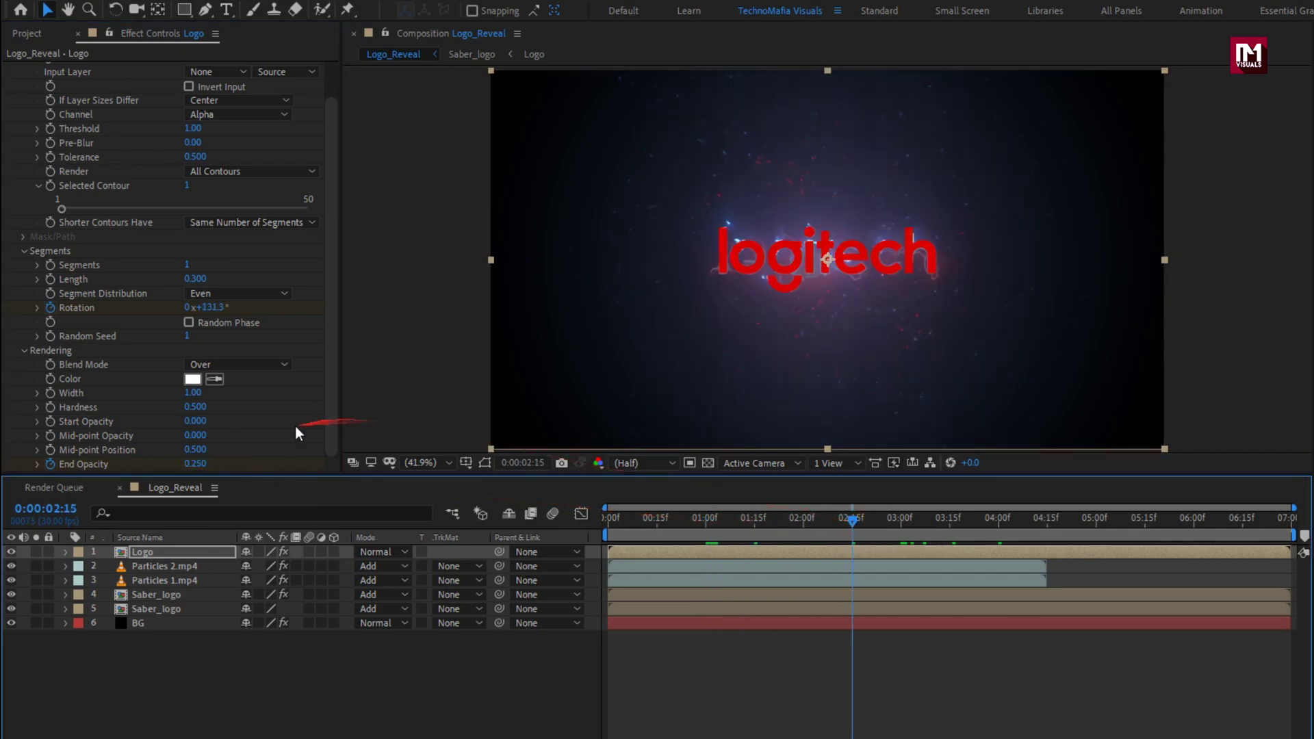
- Keyframe the Logo layer's Opacity at 100% at 1 second and 0% at the start
{"action": "left_click", "coordinate": [160, 550]}
{"action": "key", "text": "t"}
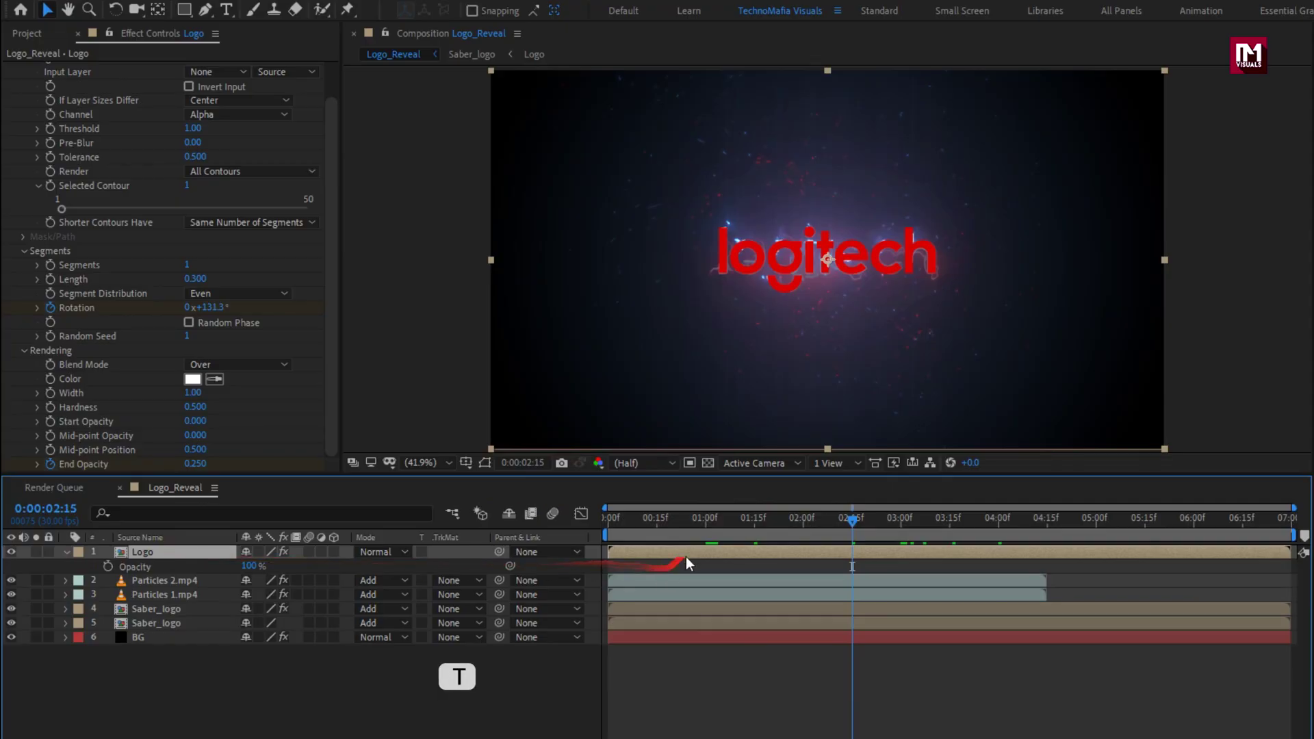
{"action": "left_click", "coordinate": [703, 531]}
{"action": "left_click_drag", "start_coordinate": [703, 530], "coordinate": [705, 528]}
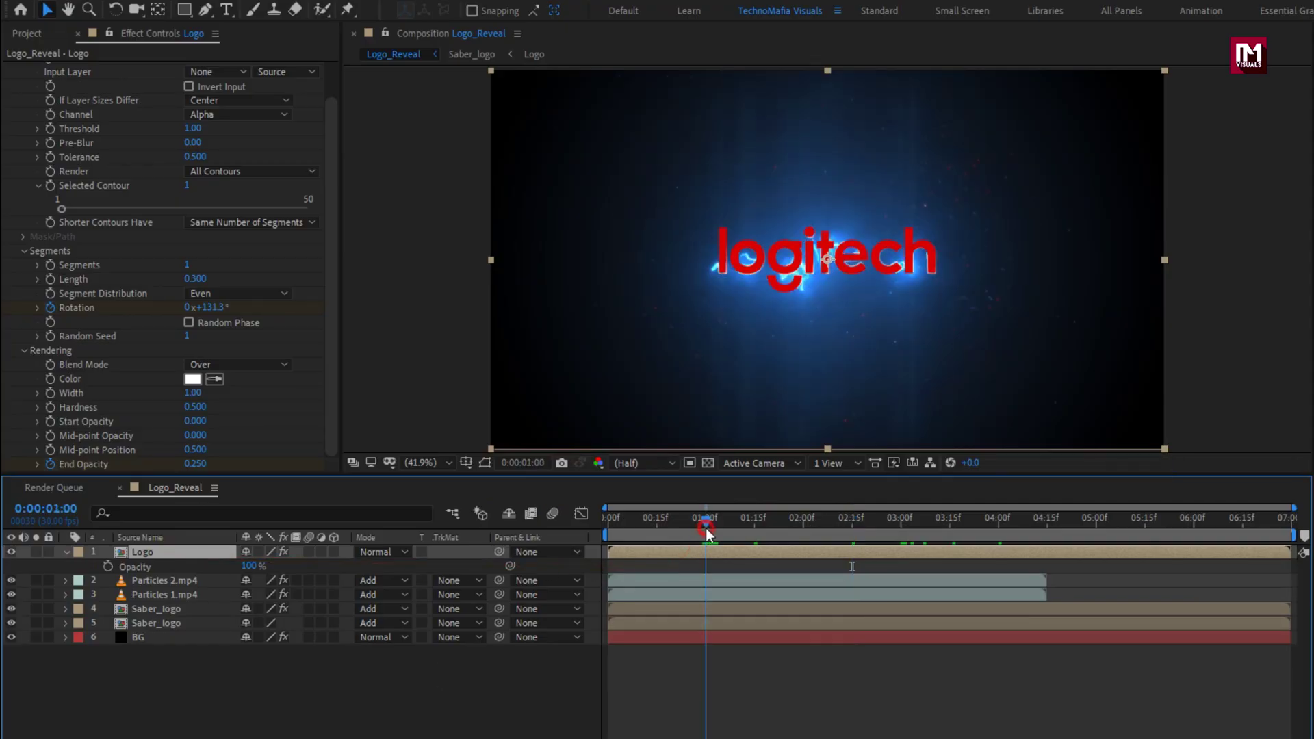
{"action": "left_click", "coordinate": [109, 567]}
{"action": "left_click", "coordinate": [616, 524]}
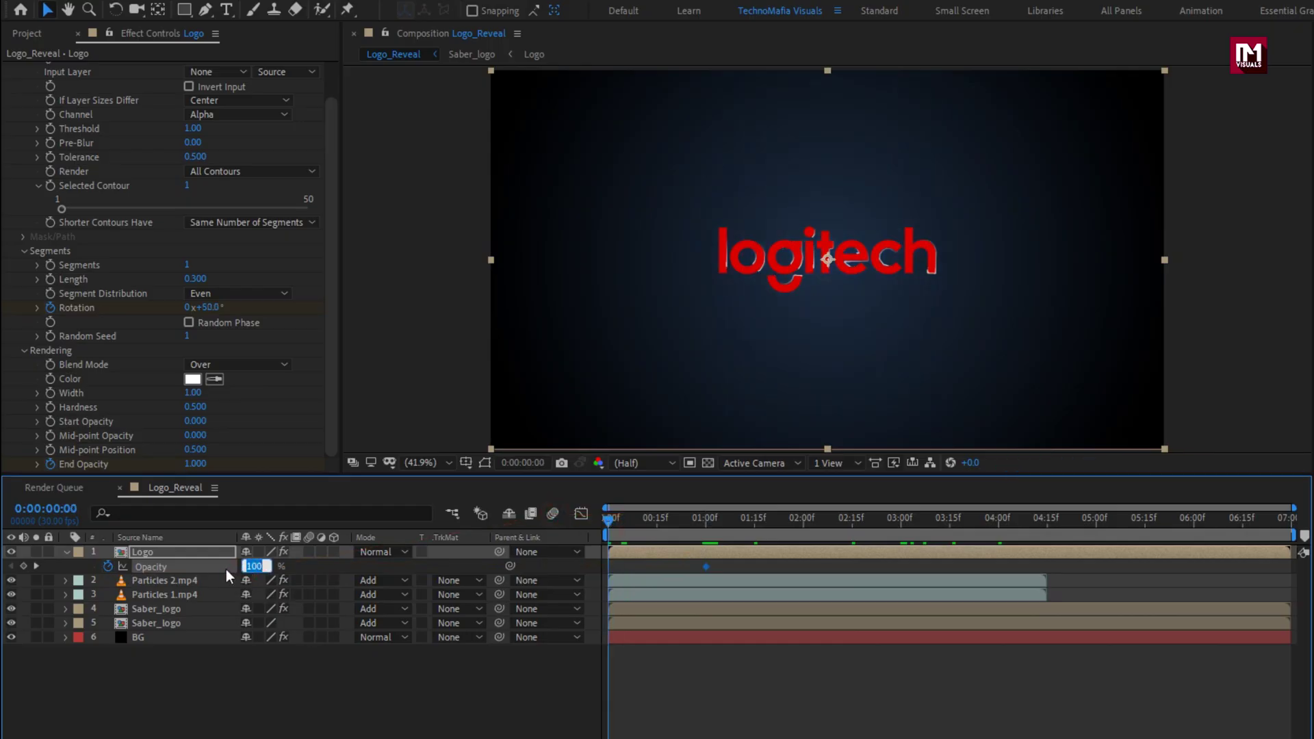
{"action": "type", "text": "0"}
{"action": "key", "text": "Return"}
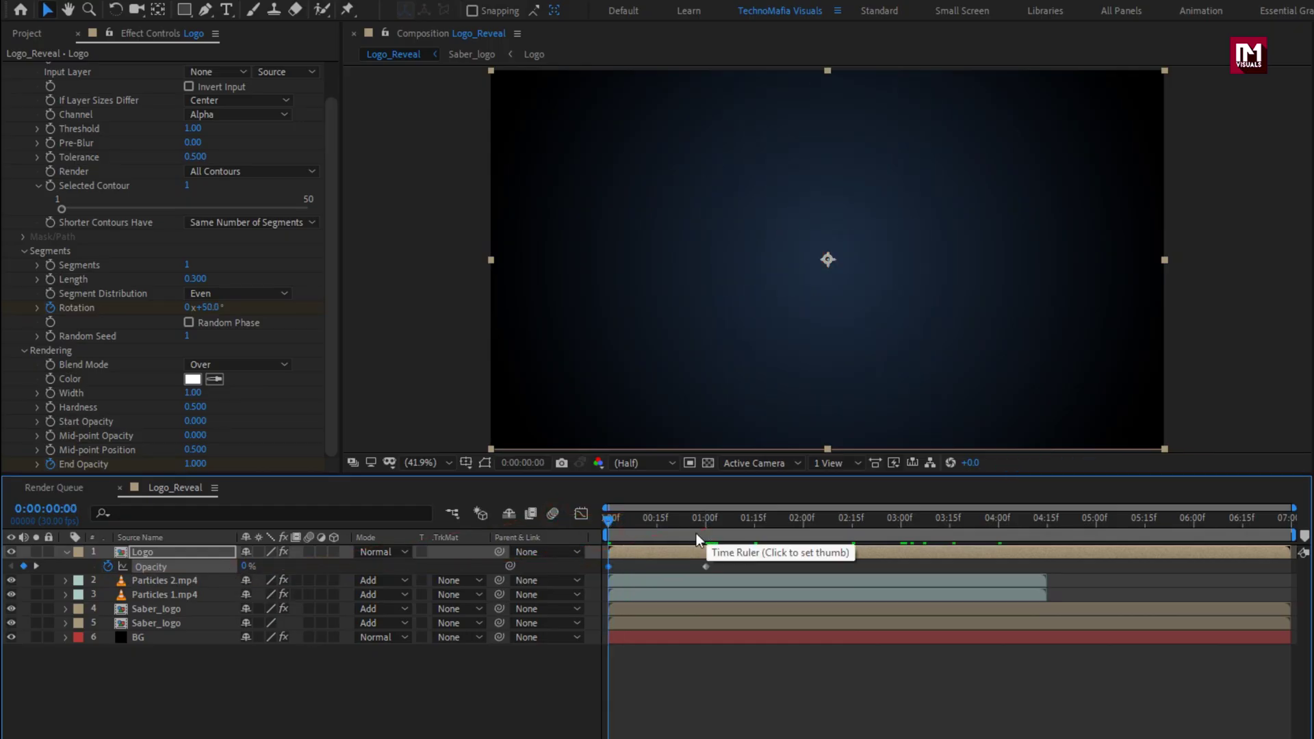
- Shift the Logo layer so its fade lands around 3-4 seconds, scrubbing to check the reveal
{"action": "left_click_drag", "start_coordinate": [742, 523], "coordinate": [901, 523]}
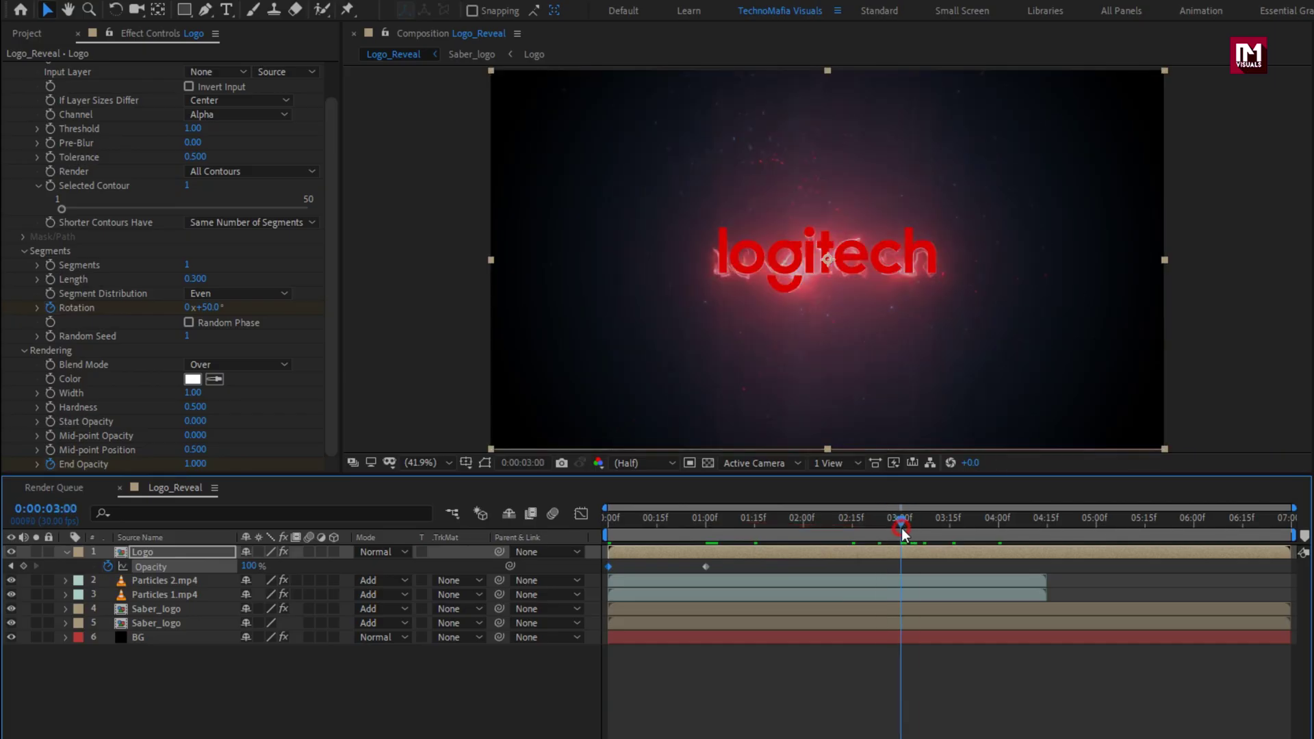
{"action": "left_click_drag", "start_coordinate": [666, 555], "coordinate": [1041, 525]}
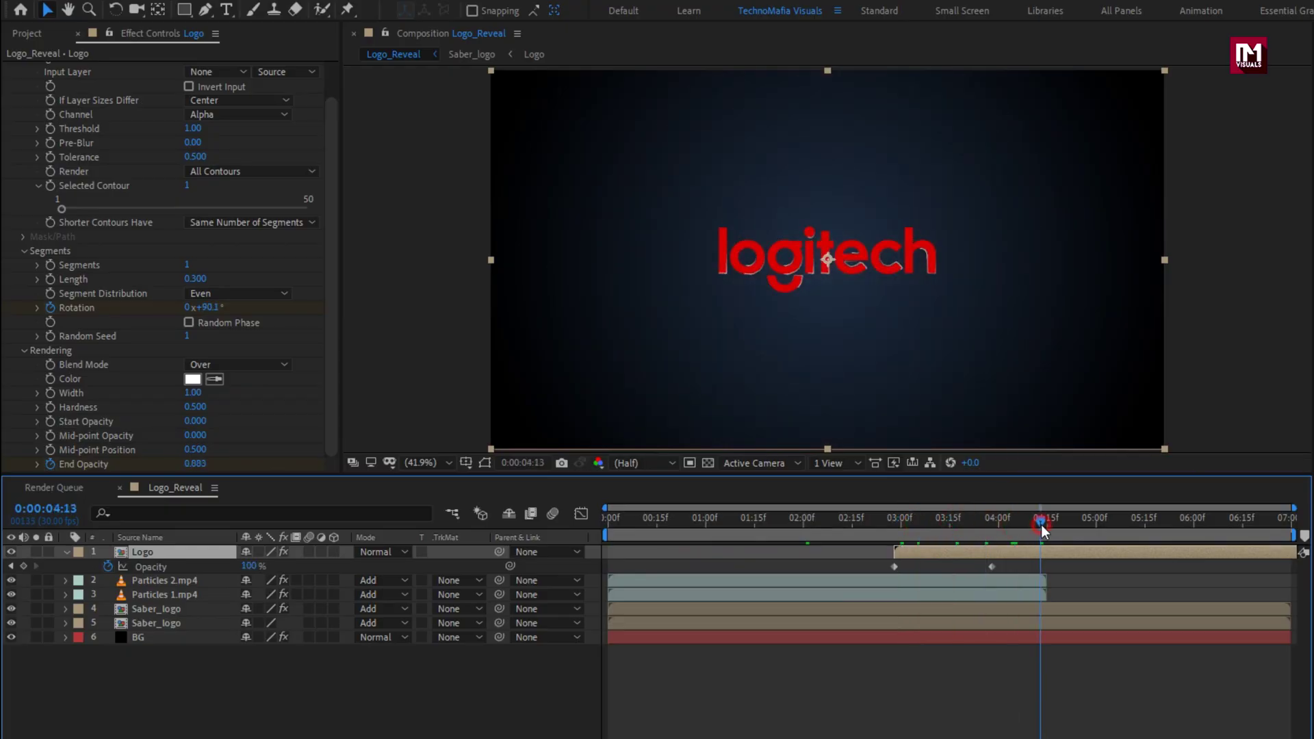
{"action": "left_click", "coordinate": [892, 528]}
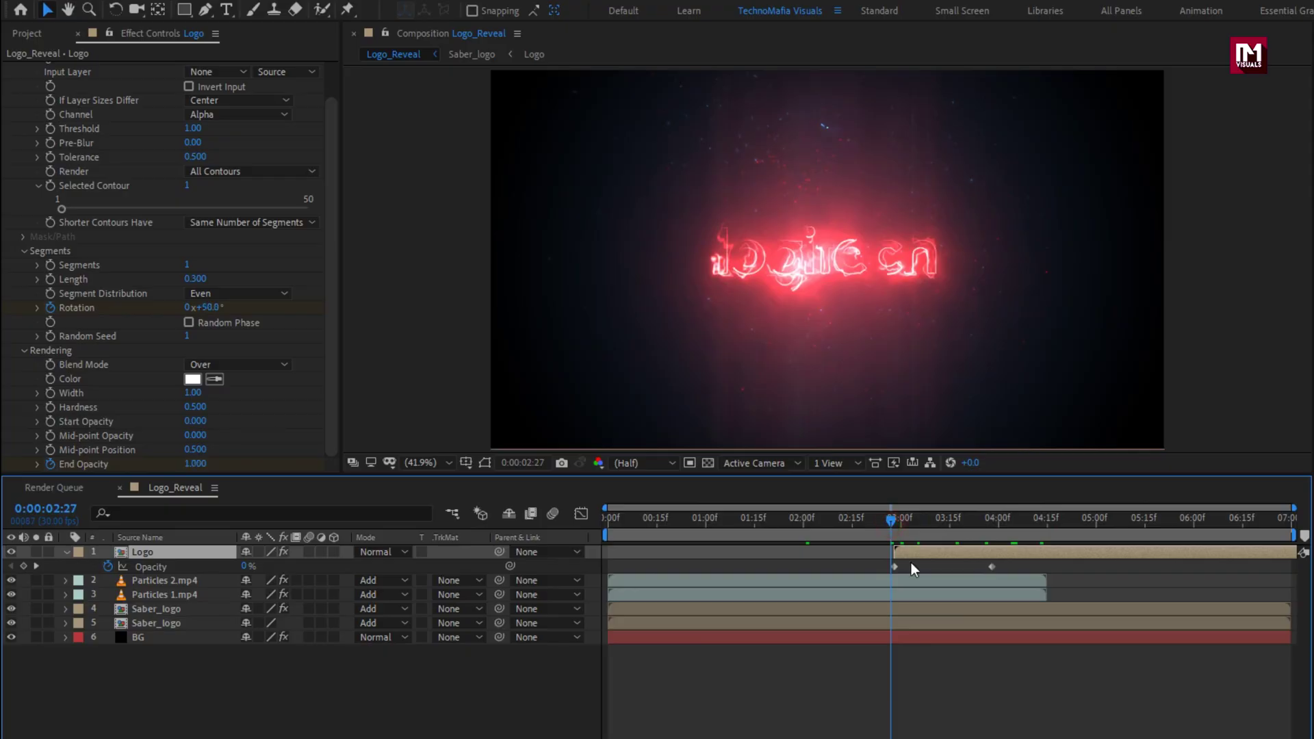
{"action": "left_click_drag", "start_coordinate": [912, 560], "coordinate": [905, 562]}
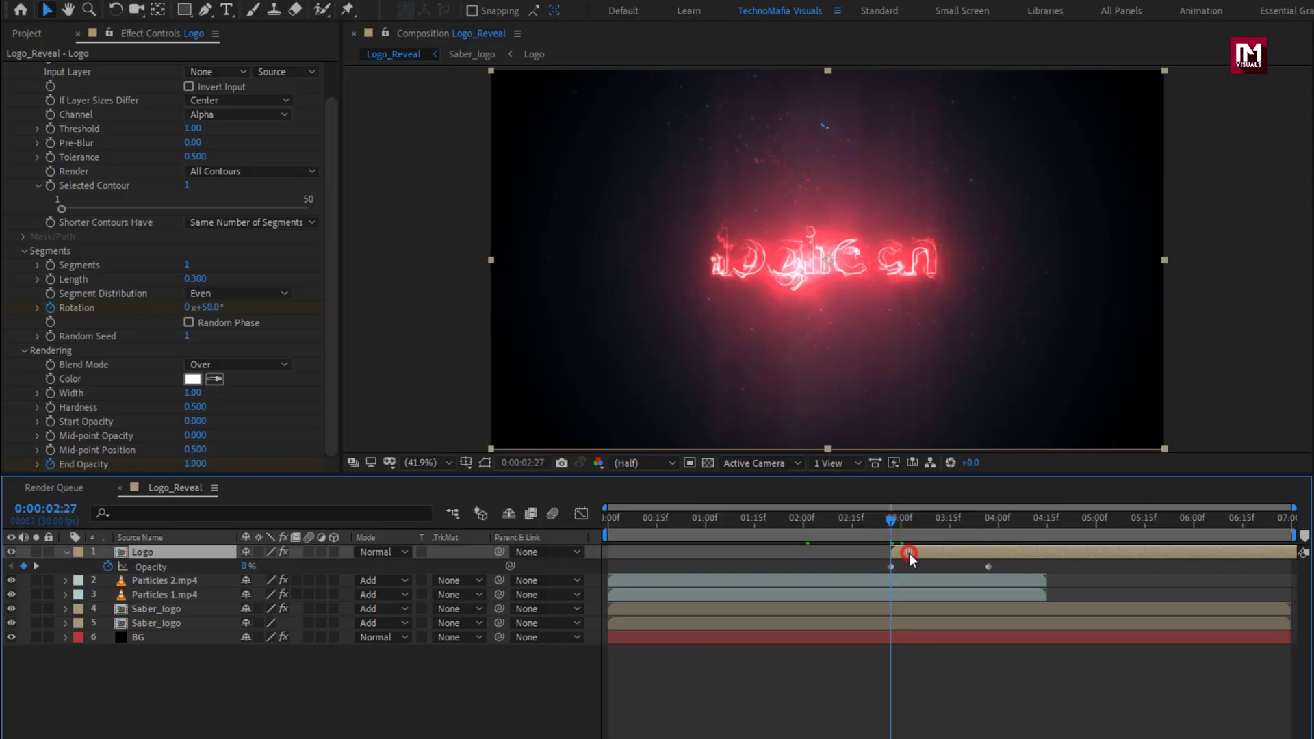
{"action": "left_click_drag", "start_coordinate": [927, 530], "coordinate": [1055, 528]}
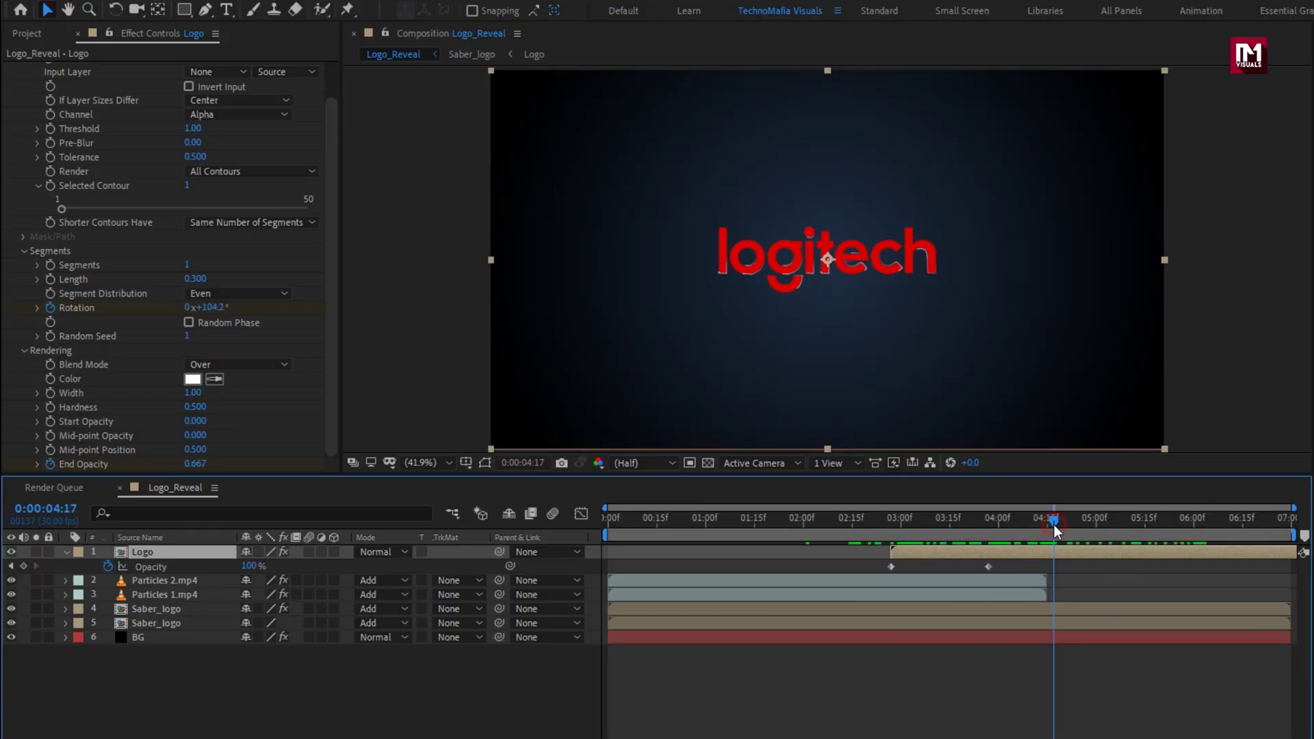
- Add a new adjustment layer and apply the Curves effect to it
{"action": "left_click", "coordinate": [66, 552]}
{"action": "right_click", "coordinate": [246, 649]}
{"action": "mouse_move", "coordinate": [292, 466]}
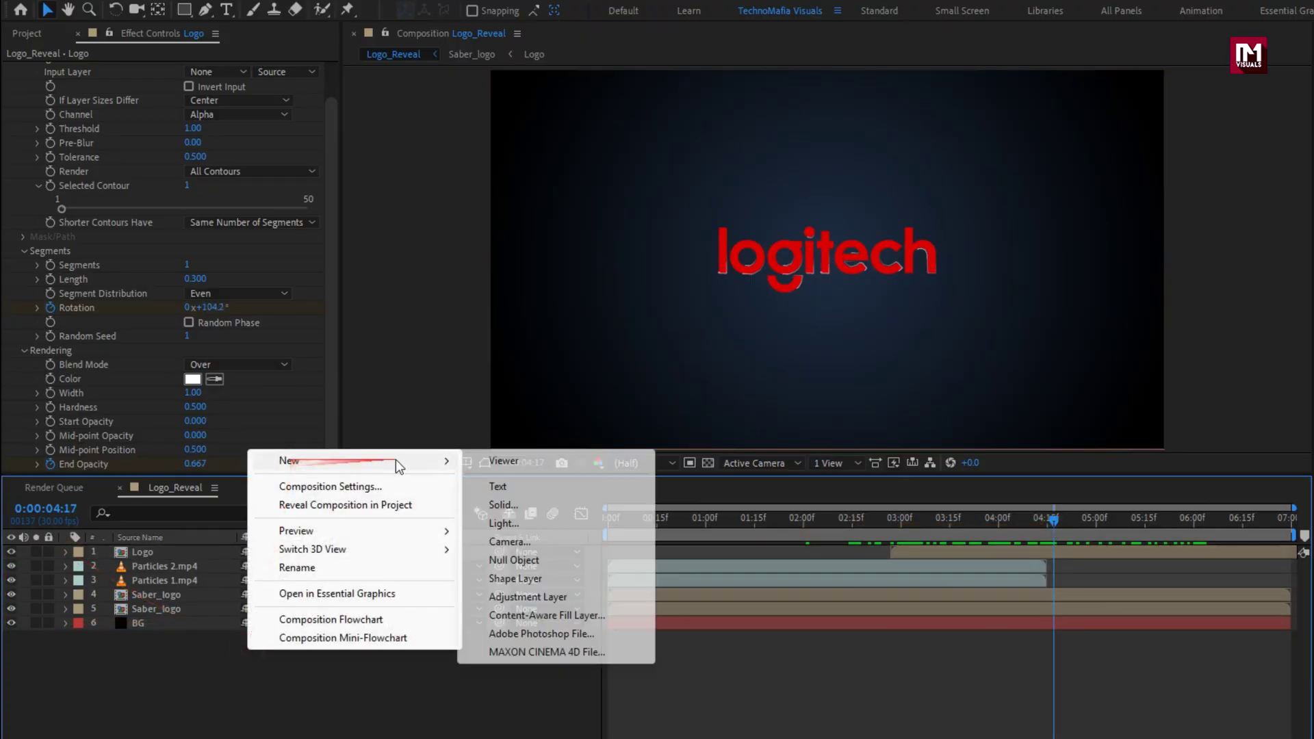
{"action": "left_click", "coordinate": [514, 596]}
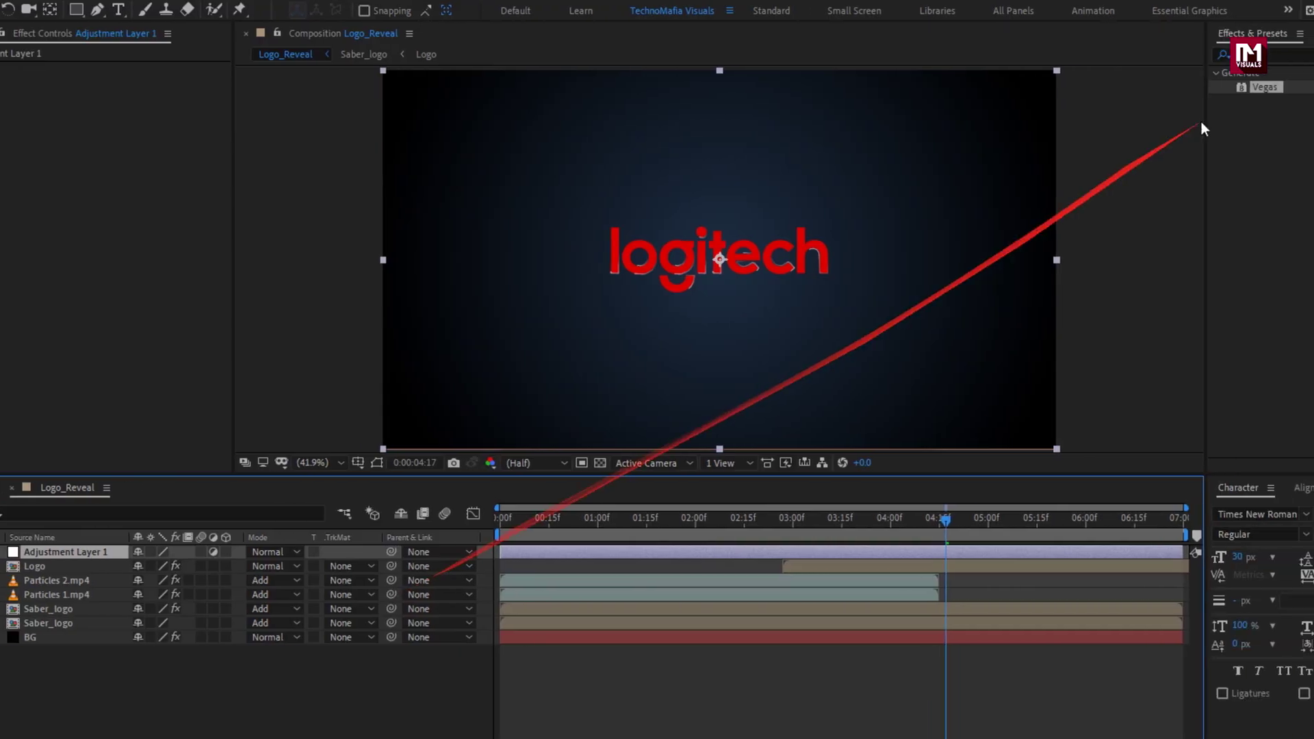
{"action": "left_click", "coordinate": [1168, 54]}
{"action": "type", "text": "curv"}
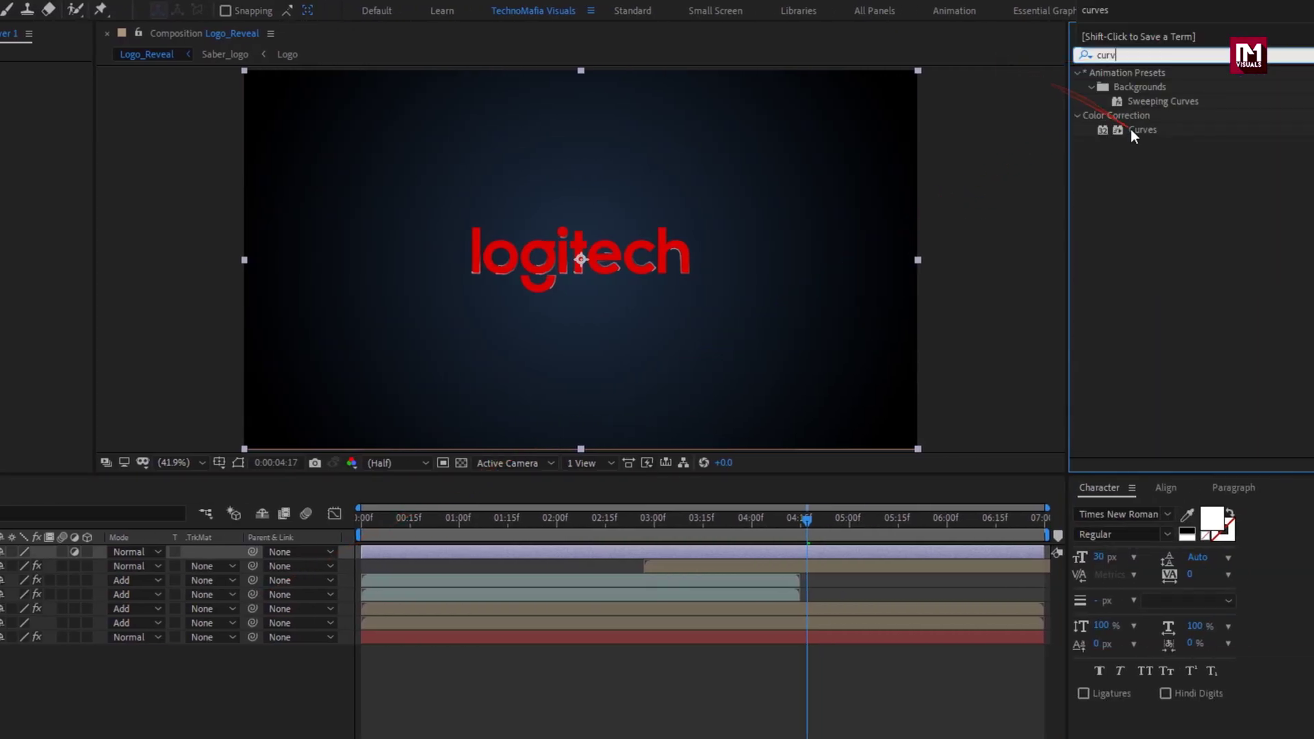
{"action": "double_click", "coordinate": [1131, 129]}
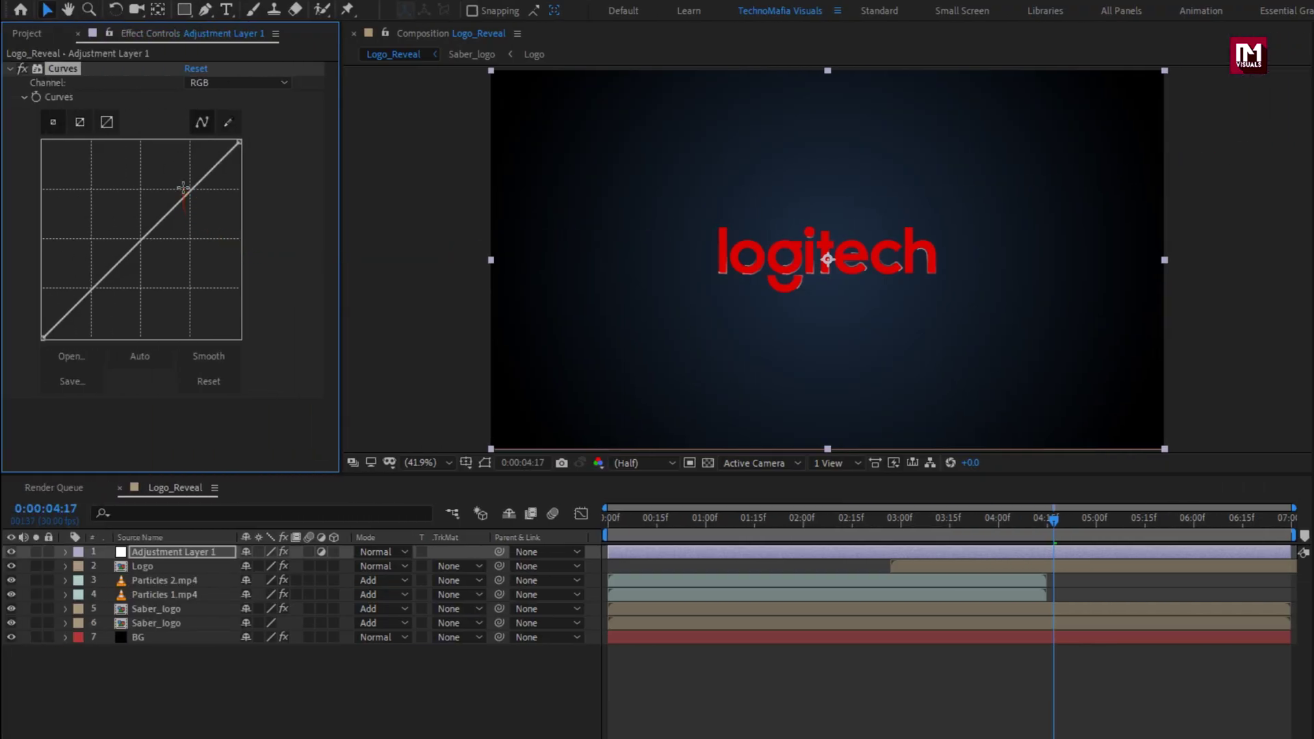
- Bend the RGB curve below the diagonal to darken the shadows, previewing the particle section
{"action": "left_click_drag", "start_coordinate": [183, 189], "coordinate": [184, 184]}
{"action": "left_click_drag", "start_coordinate": [83, 291], "coordinate": [85, 306]}
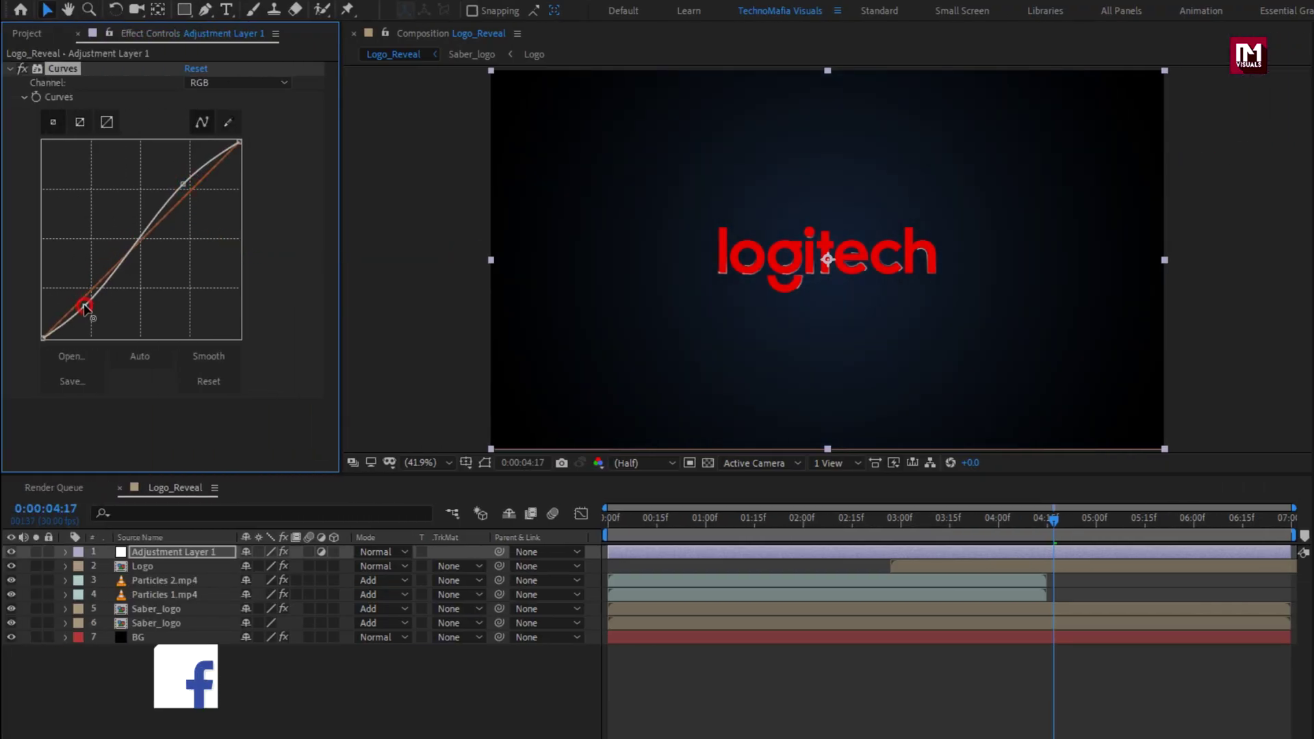
{"action": "left_click", "coordinate": [726, 518]}
{"action": "mouse_move", "coordinate": [726, 517]}
{"action": "left_mouse_down"}
{"action": "mouse_move", "coordinate": [668, 518]}
{"action": "mouse_move", "coordinate": [746, 518]}
{"action": "left_mouse_up"}
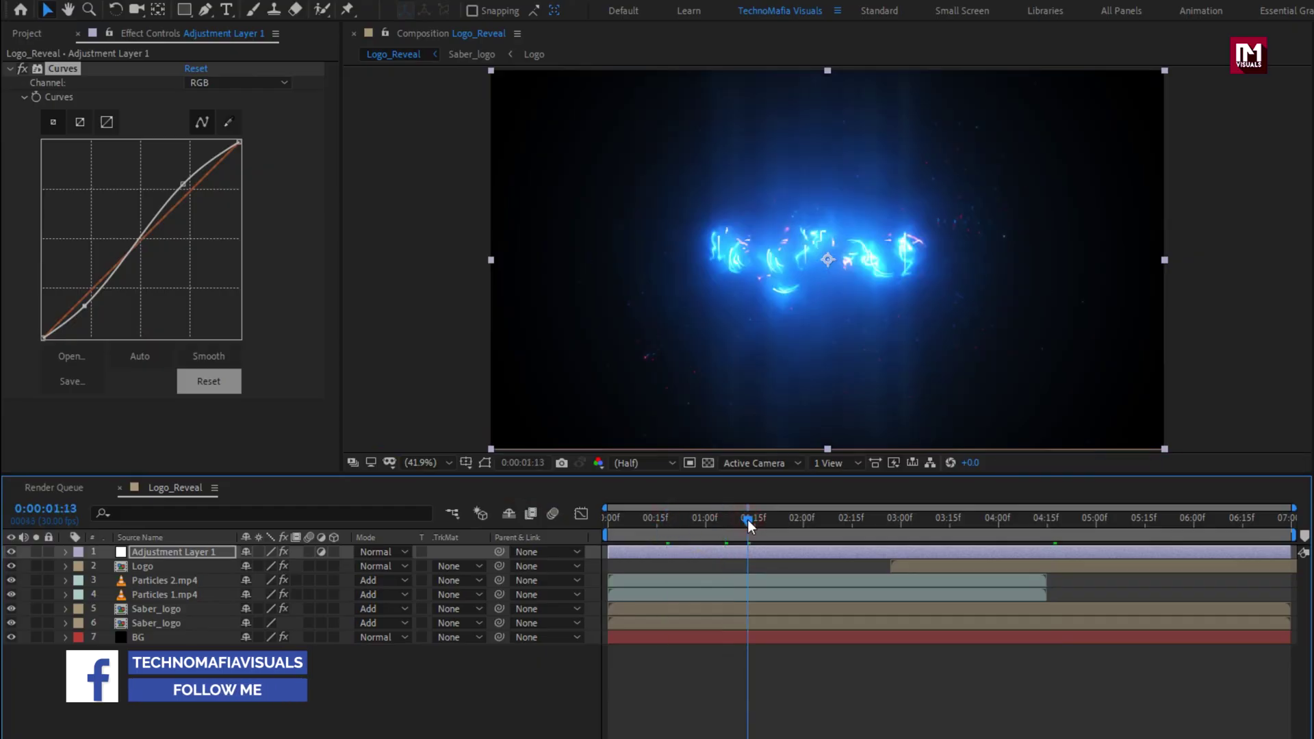
{"action": "left_click", "coordinate": [82, 307]}
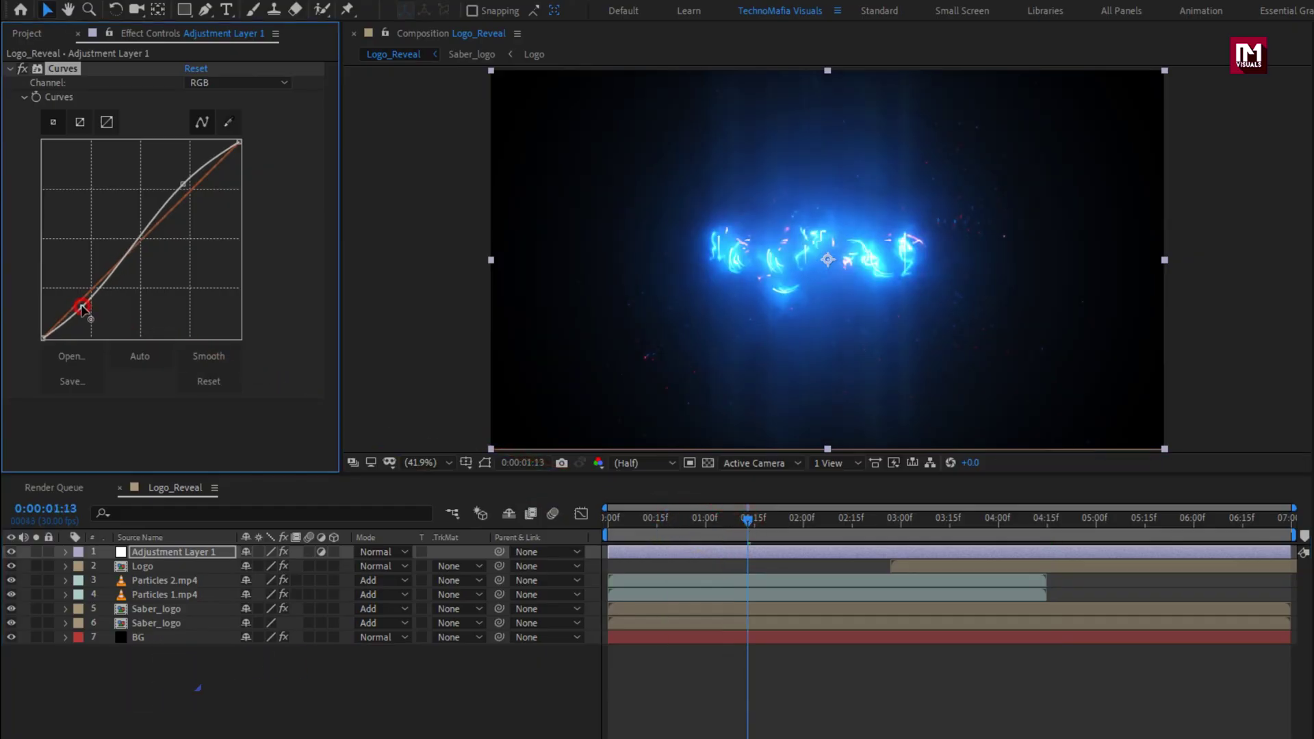
{"action": "mouse_move", "coordinate": [83, 308]}
{"action": "left_mouse_down"}
{"action": "mouse_move", "coordinate": [103, 277]}
{"action": "mouse_move", "coordinate": [81, 303]}
{"action": "left_mouse_up"}
{"action": "left_click_drag", "start_coordinate": [183, 185], "coordinate": [211, 182]}
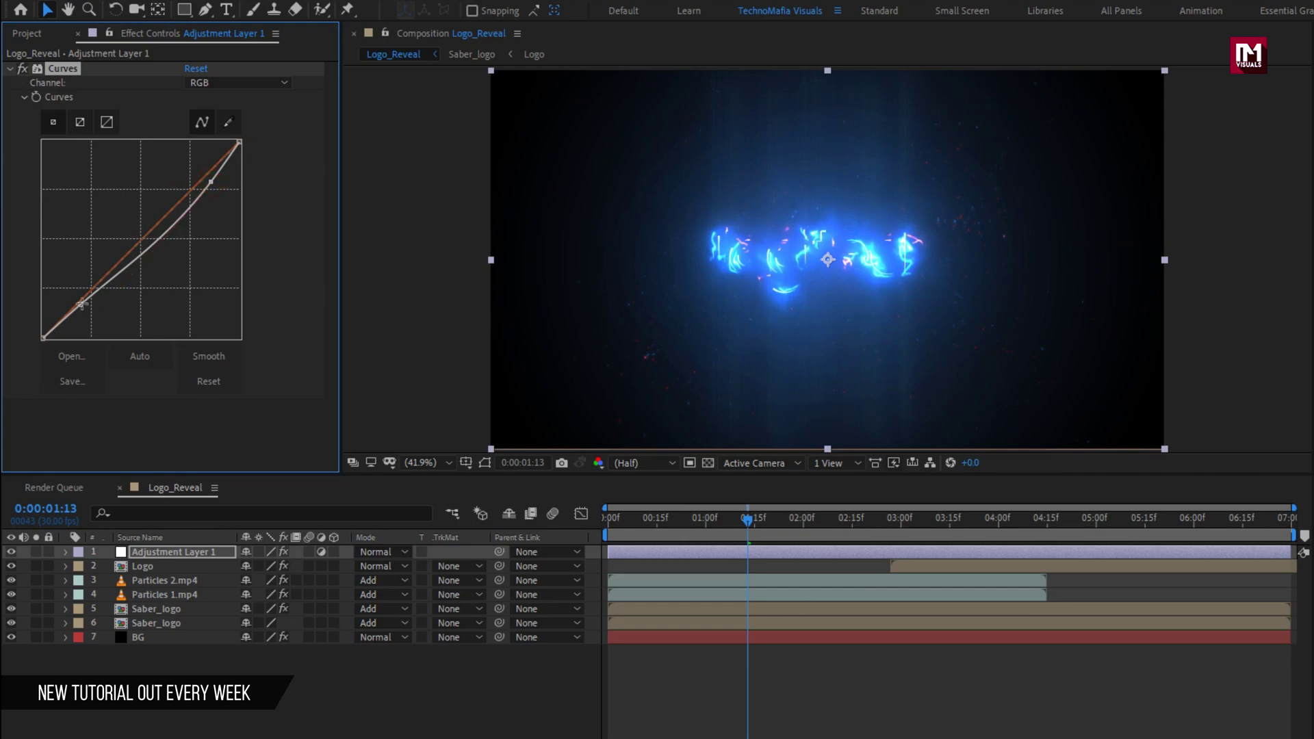
{"action": "left_click_drag", "start_coordinate": [82, 303], "coordinate": [92, 300]}
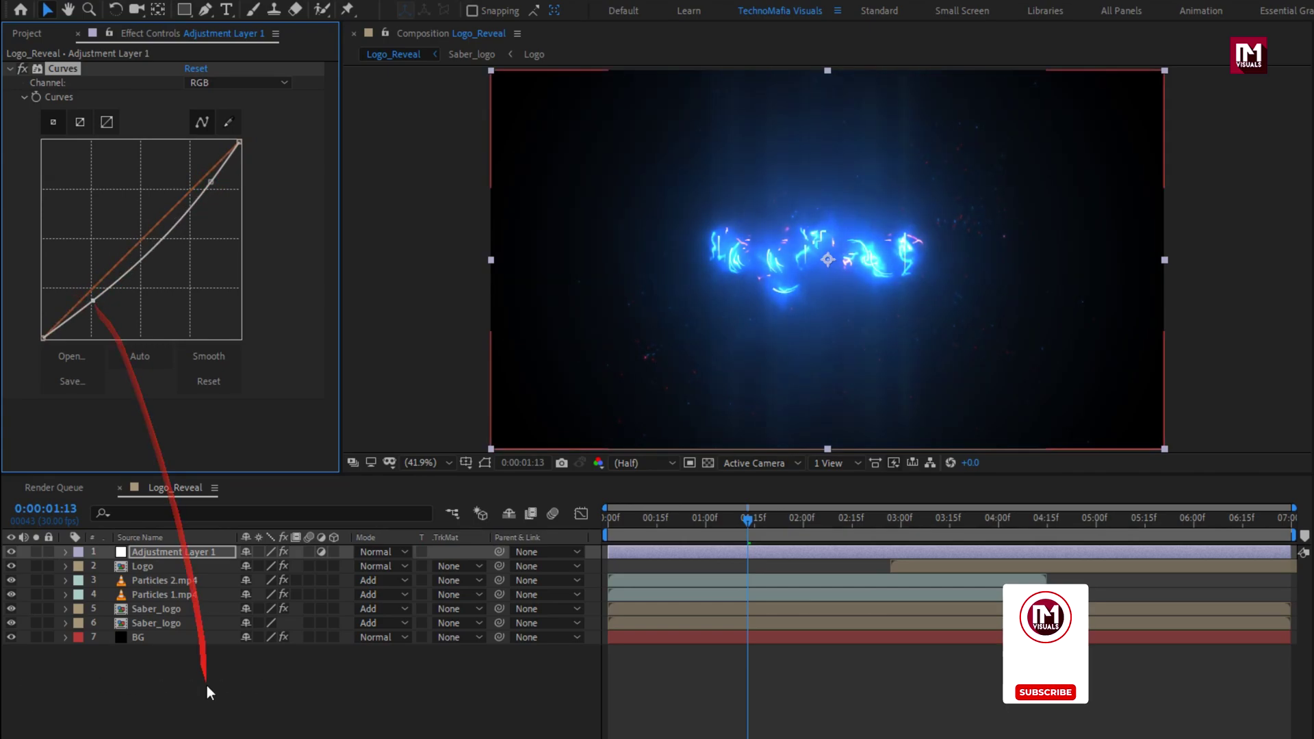
- Create a black solid layer named Frame
{"action": "right_click", "coordinate": [192, 664]}
{"action": "mouse_move", "coordinate": [258, 472]}
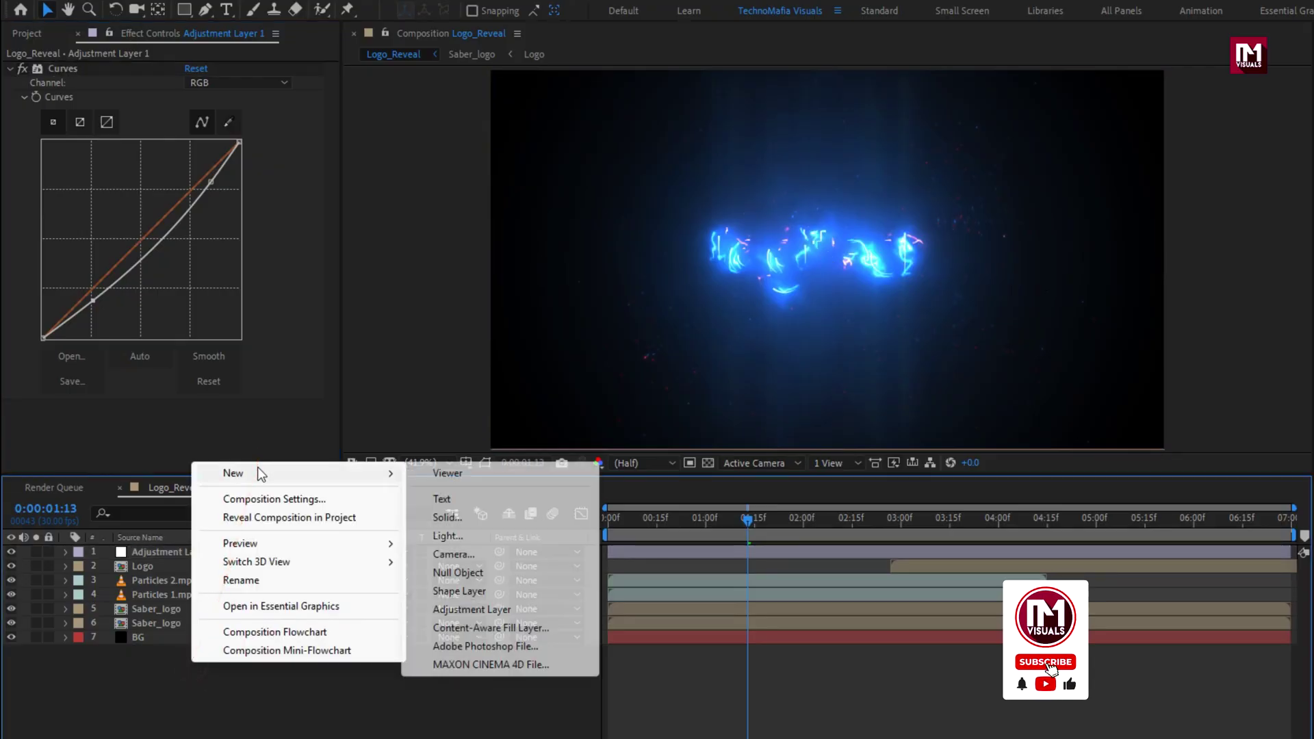
{"action": "left_click", "coordinate": [470, 517]}
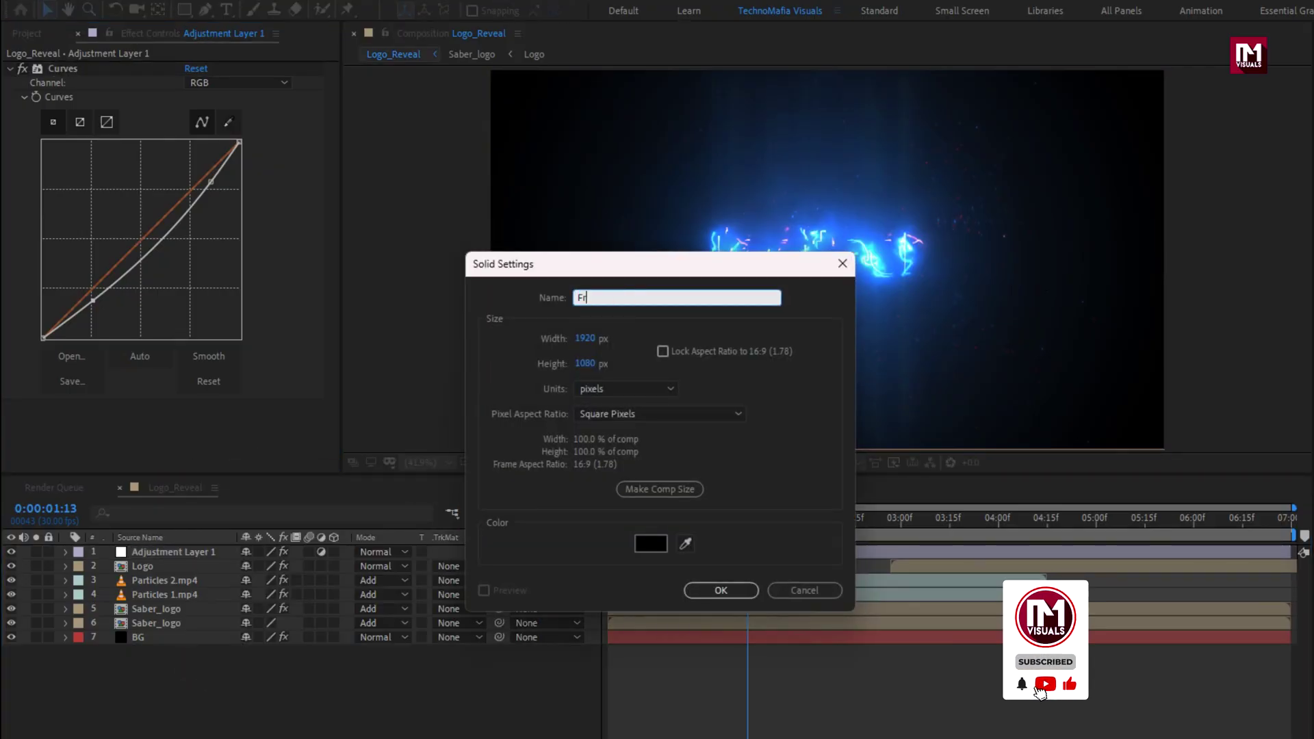
{"action": "left_click", "coordinate": [657, 544]}
{"action": "left_click", "coordinate": [549, 331]}
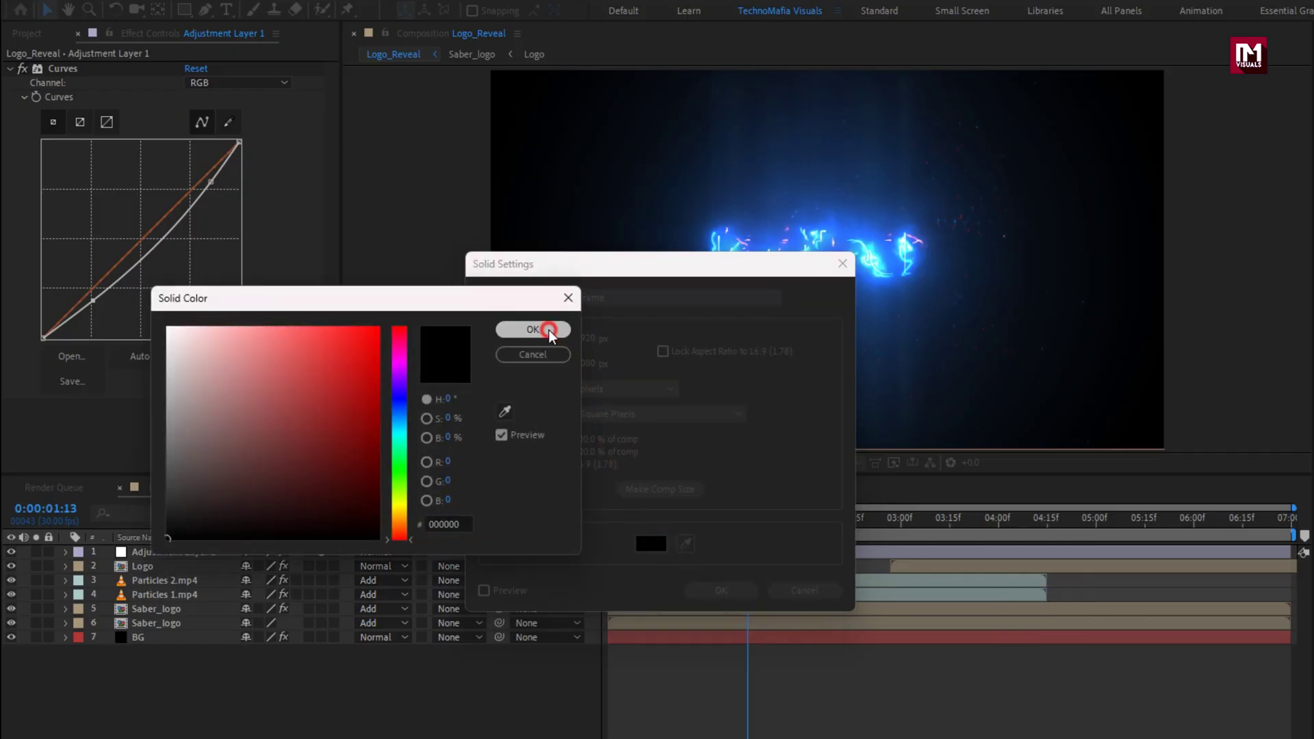
{"action": "left_click", "coordinate": [699, 590]}
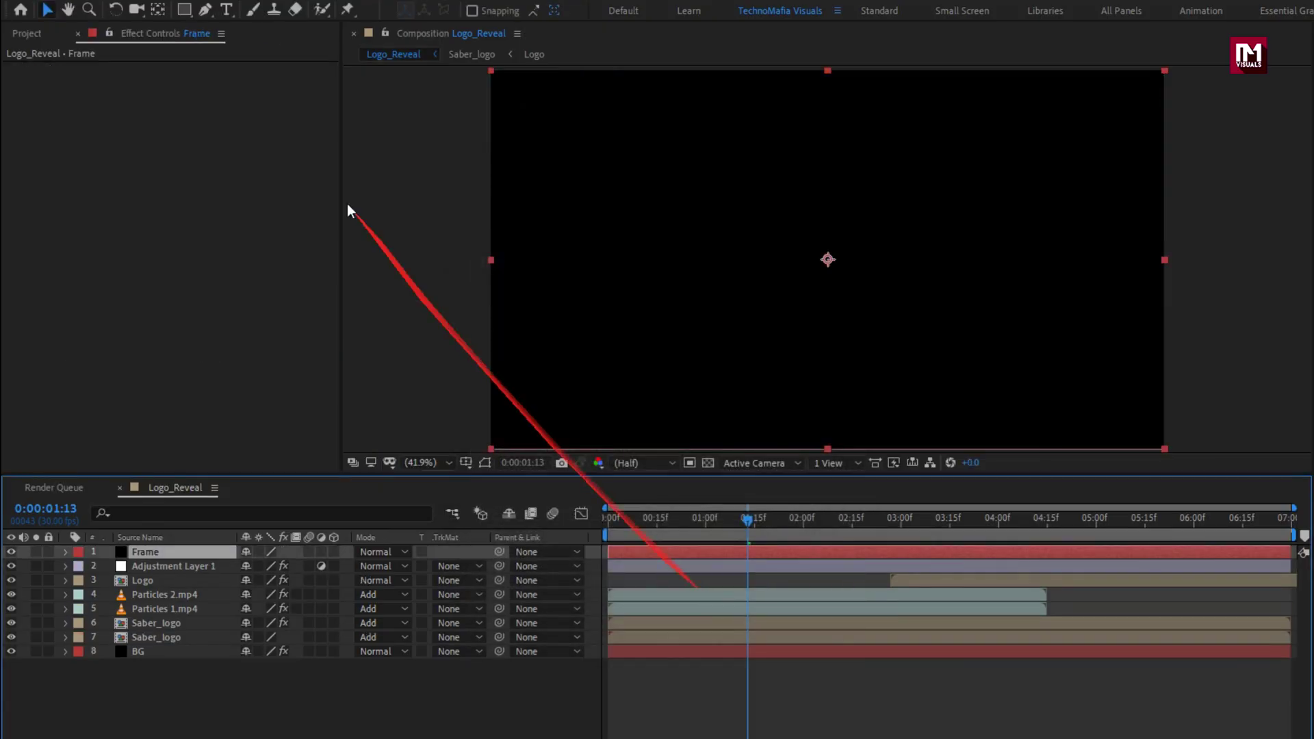
- Mask Frame with an inverted rectangle measured in % of source, top edge 10%, forming letterbox bars
{"action": "double_click", "coordinate": [185, 10]}
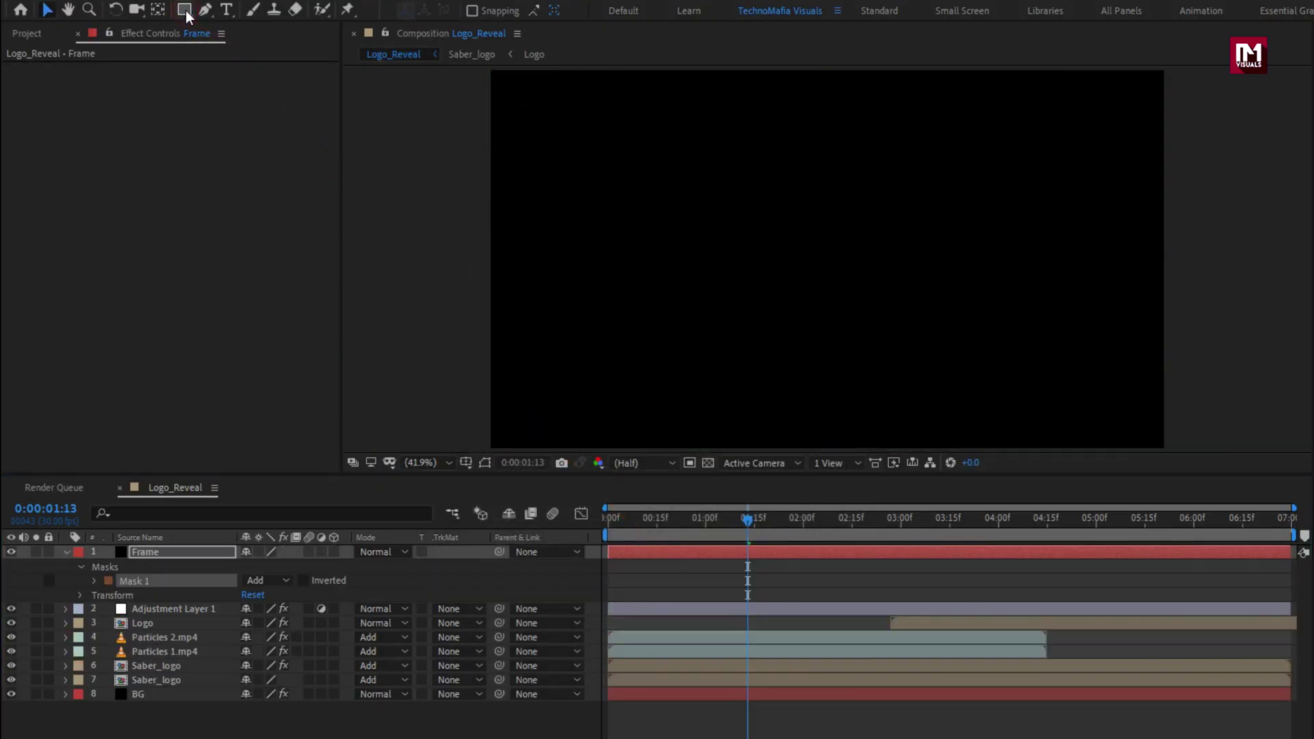
{"action": "left_click", "coordinate": [95, 580]}
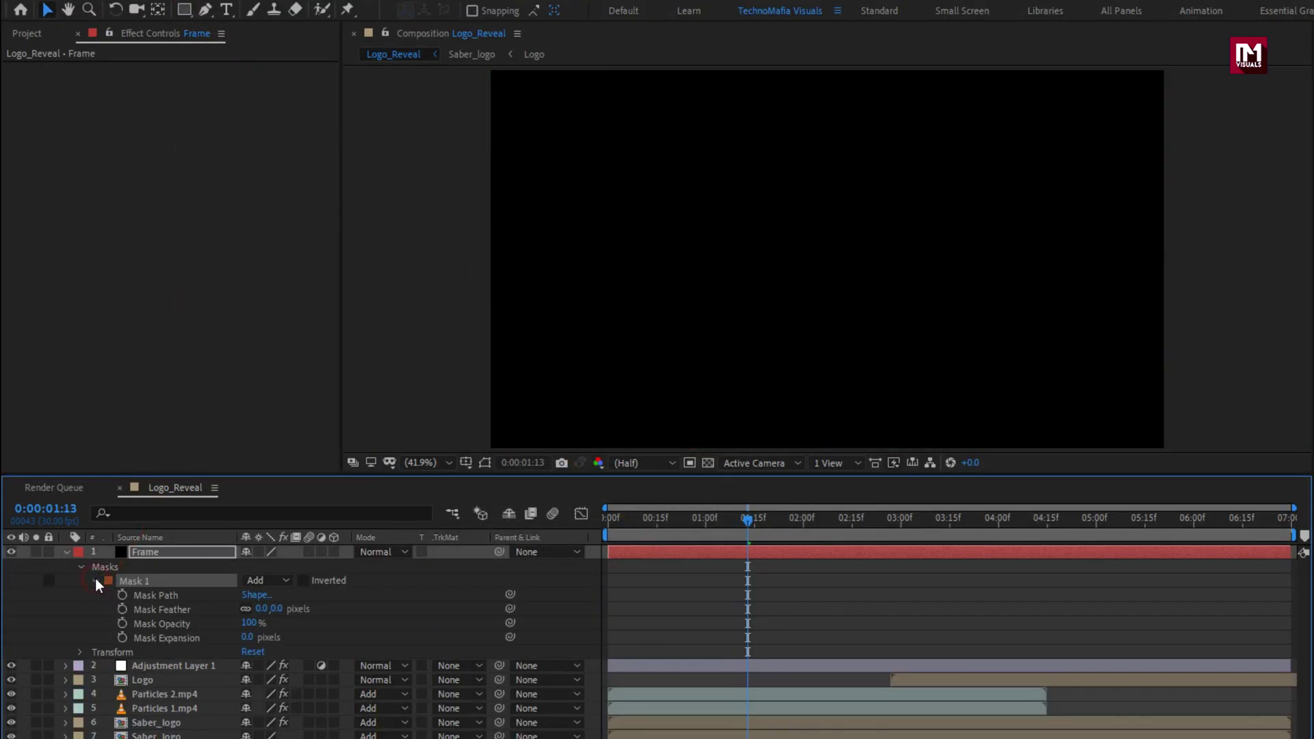
{"action": "left_click", "coordinate": [257, 595]}
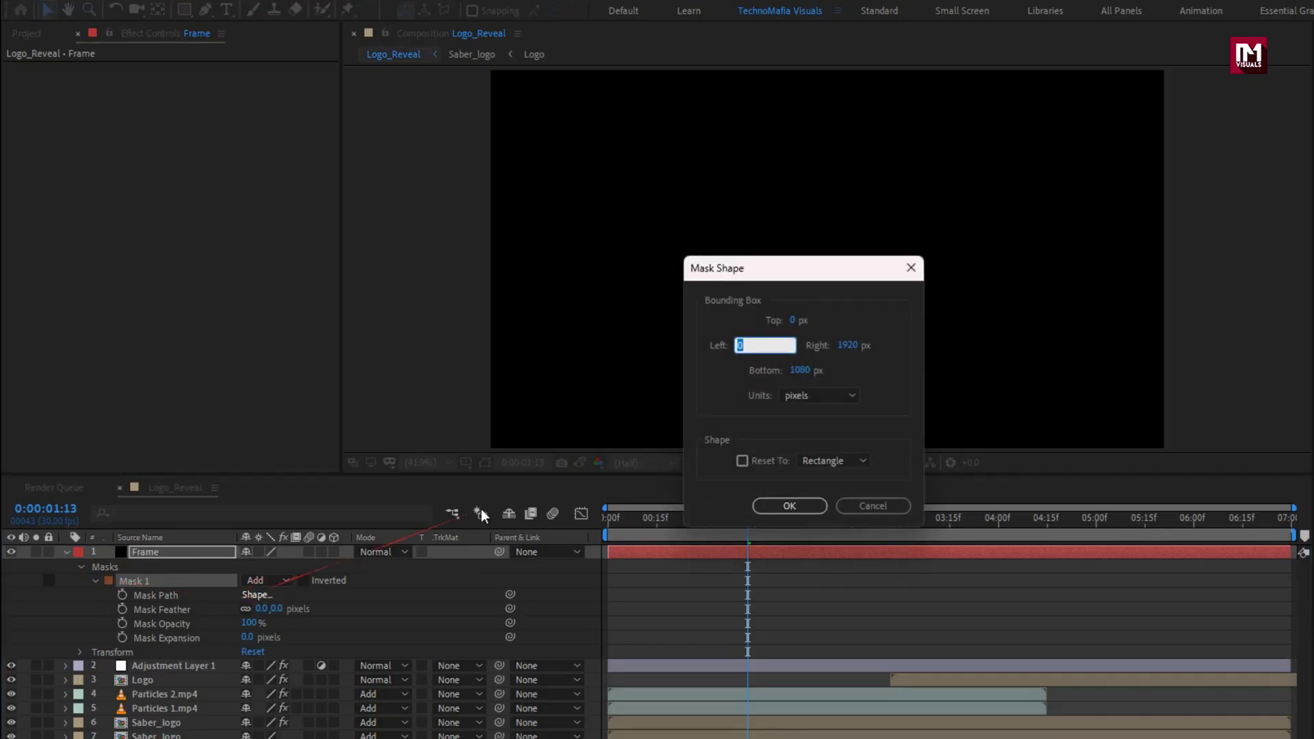
{"action": "left_click", "coordinate": [794, 396]}
{"action": "left_click", "coordinate": [812, 468]}
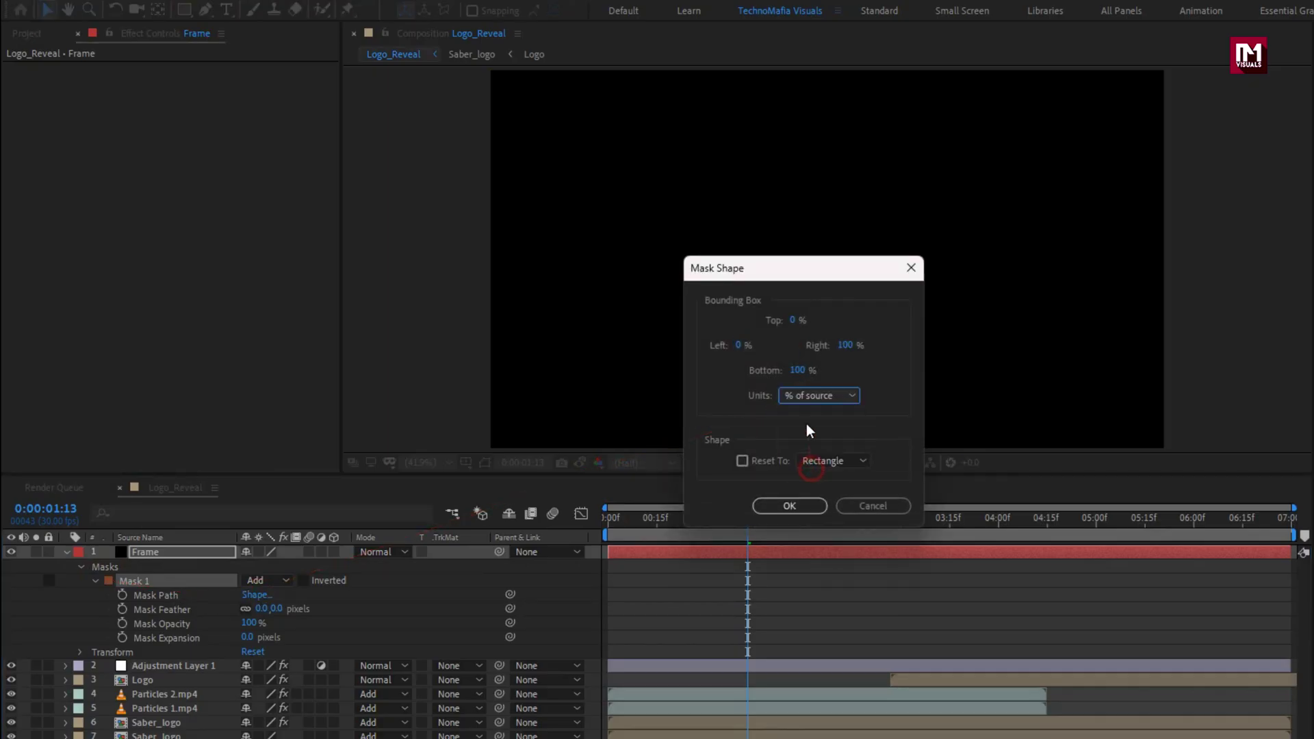
{"action": "left_click", "coordinate": [795, 321]}
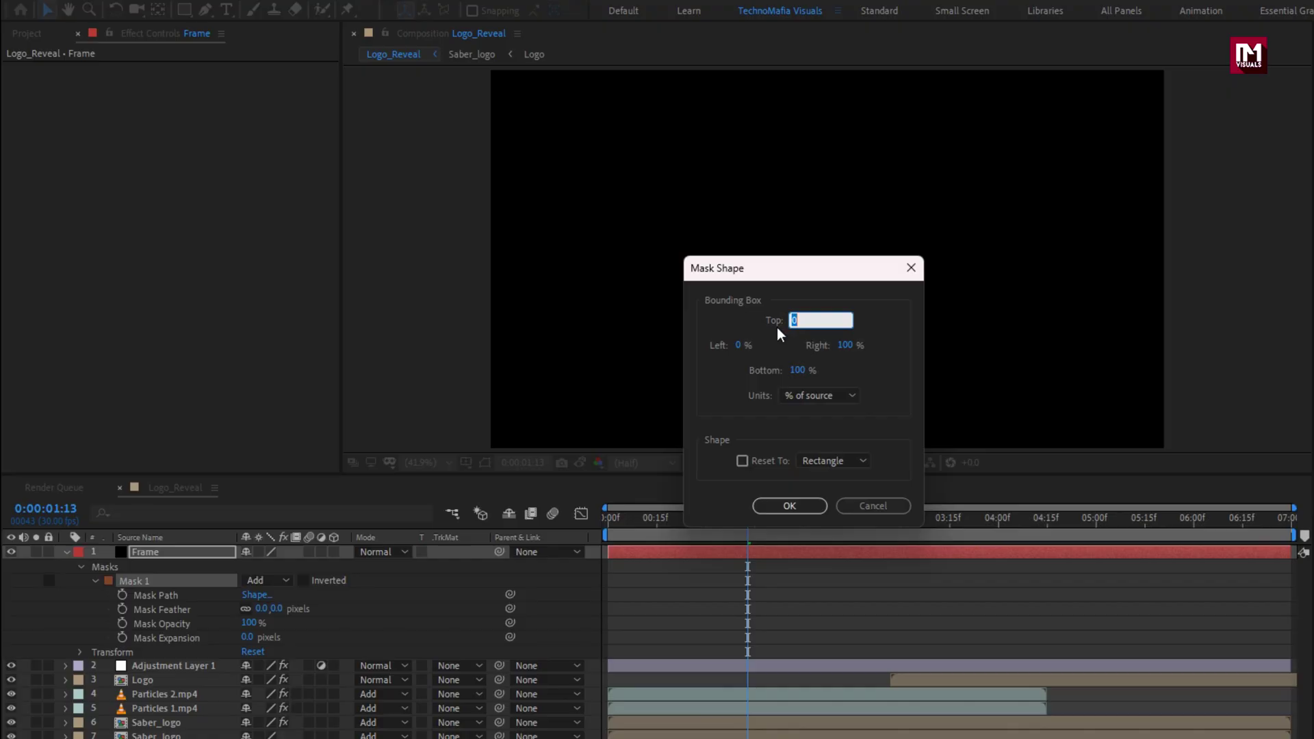
{"action": "left_click", "coordinate": [802, 371]}
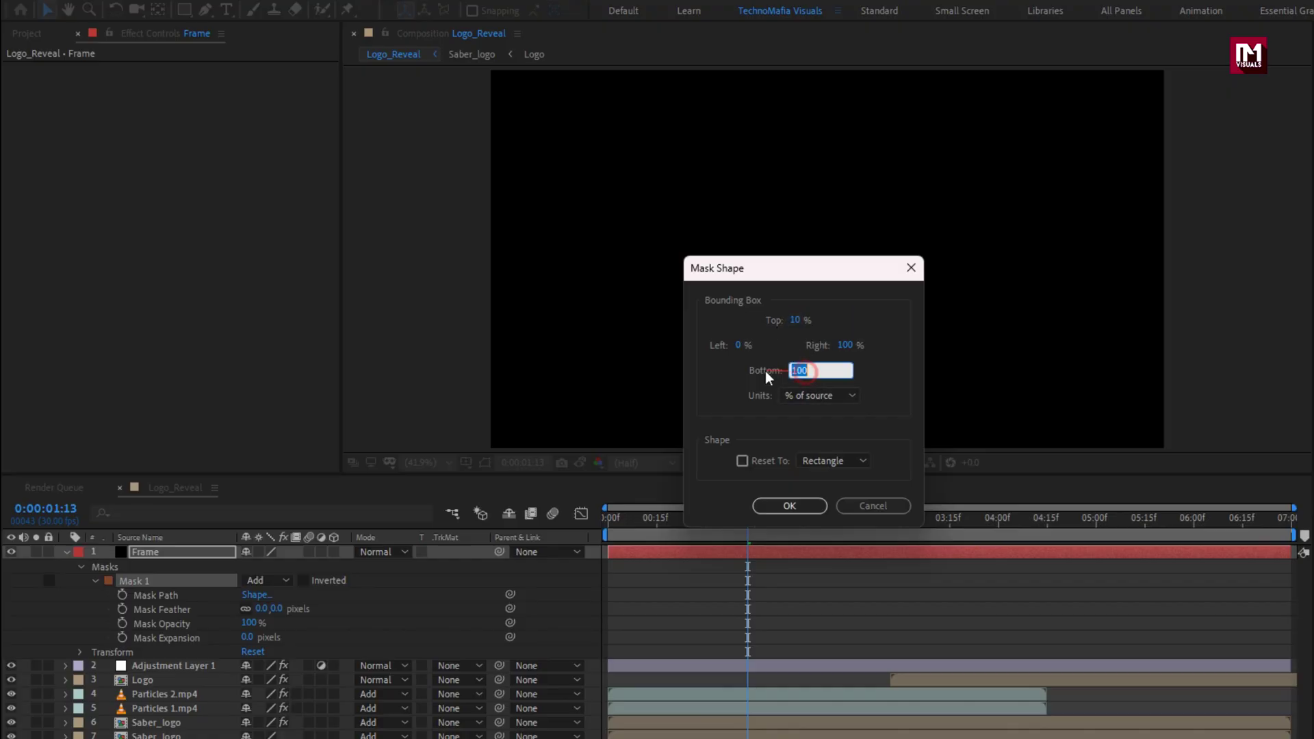
{"action": "left_click", "coordinate": [798, 504]}
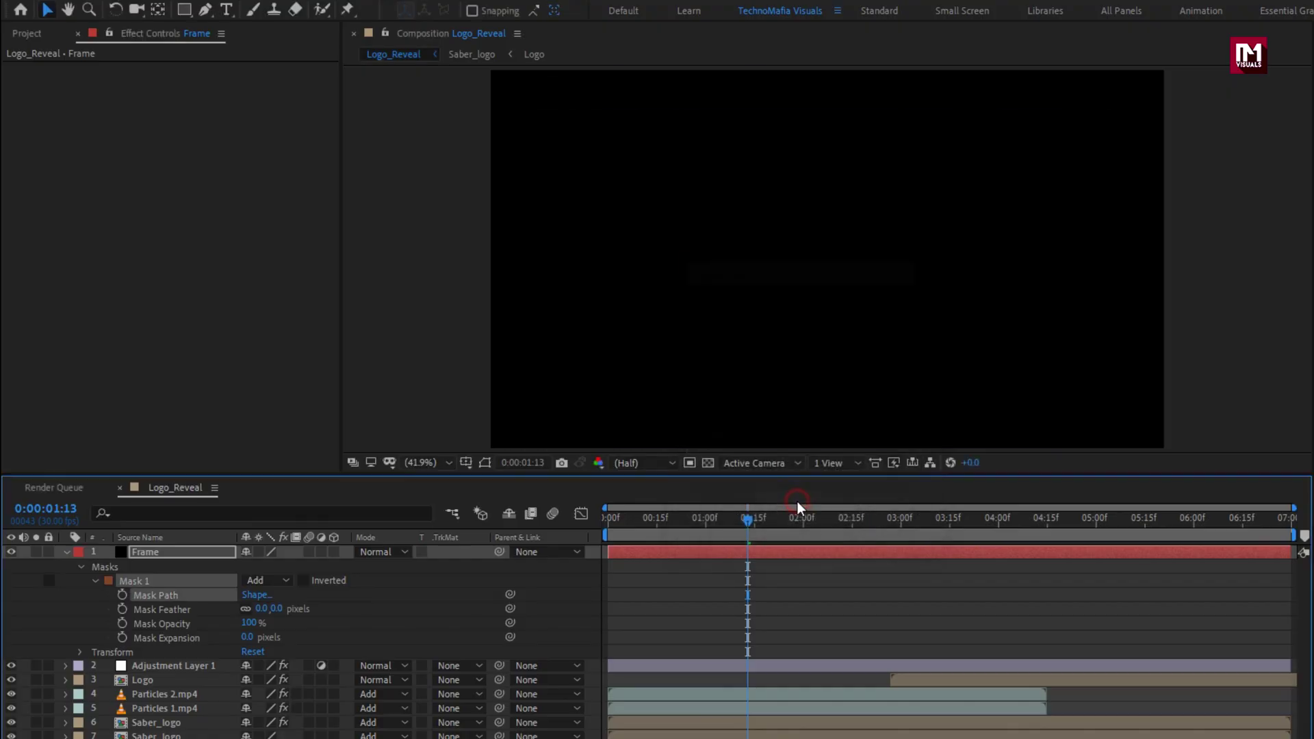
{"action": "left_click", "coordinate": [302, 581]}
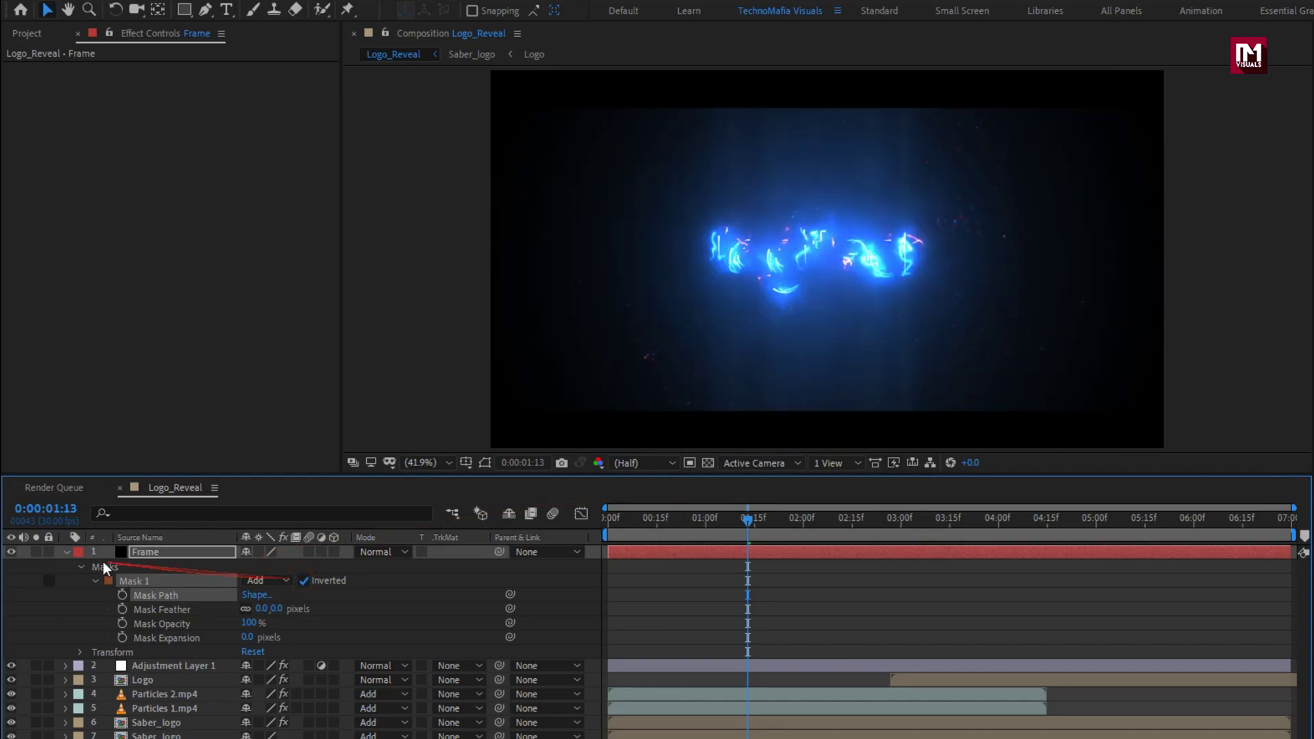
- Collapse the Frame layer and play the finished logo reveal from the beginning
{"action": "left_click", "coordinate": [66, 553]}
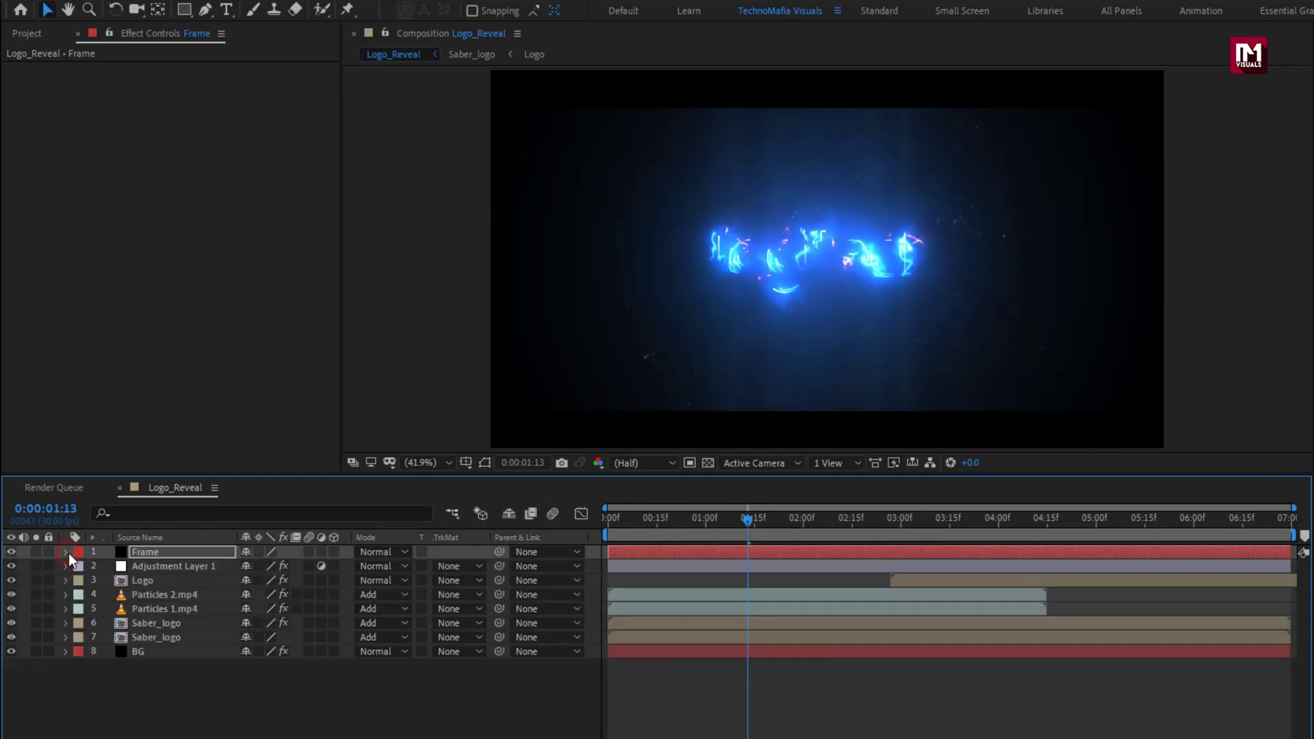
{"action": "left_click", "coordinate": [597, 518]}
{"action": "key", "text": "space"}
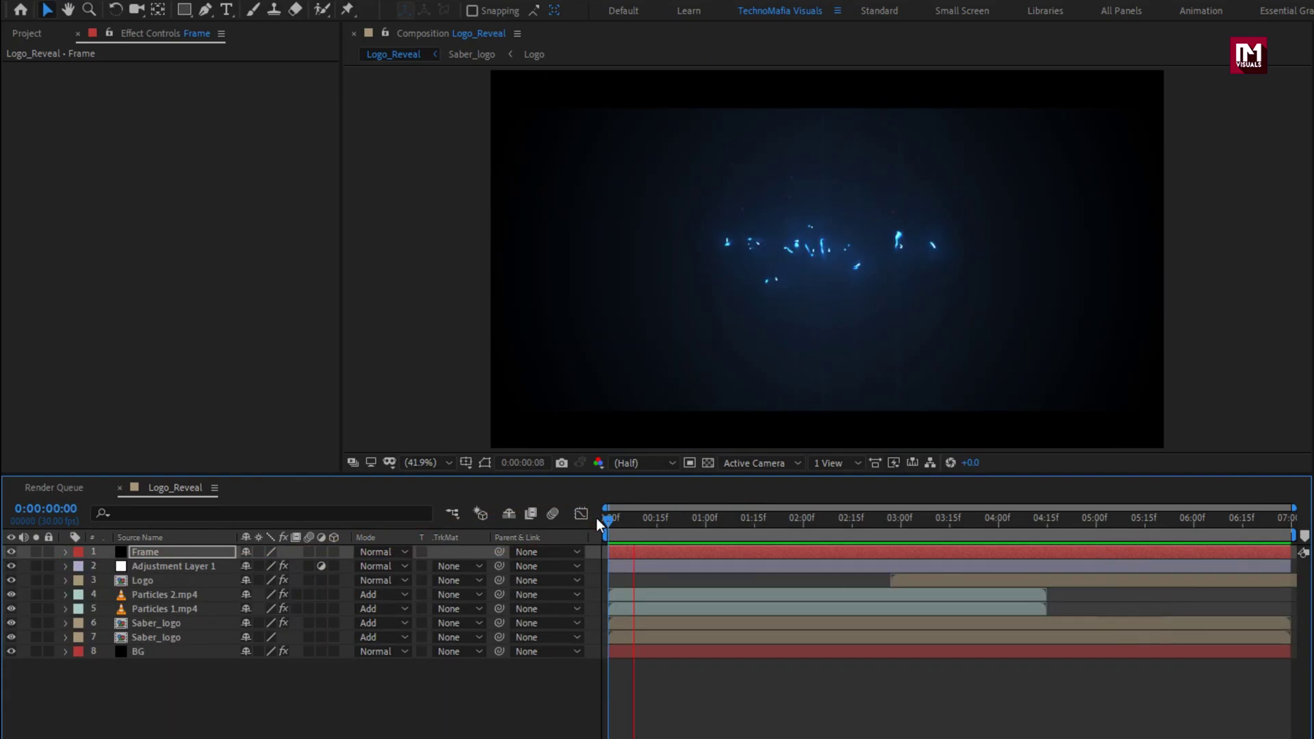